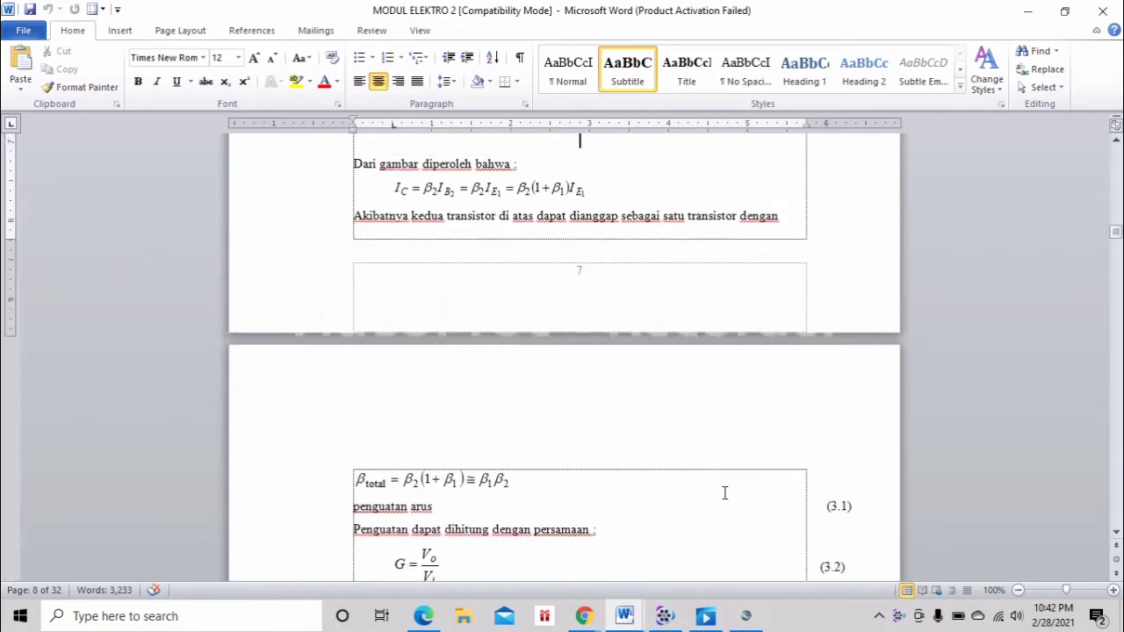
- Review the direct-coupled amplifier circuit in Gambar 3.1 of the Word document, and switch to the empty Proteus schematic
scroll(725, 497, up, 3)
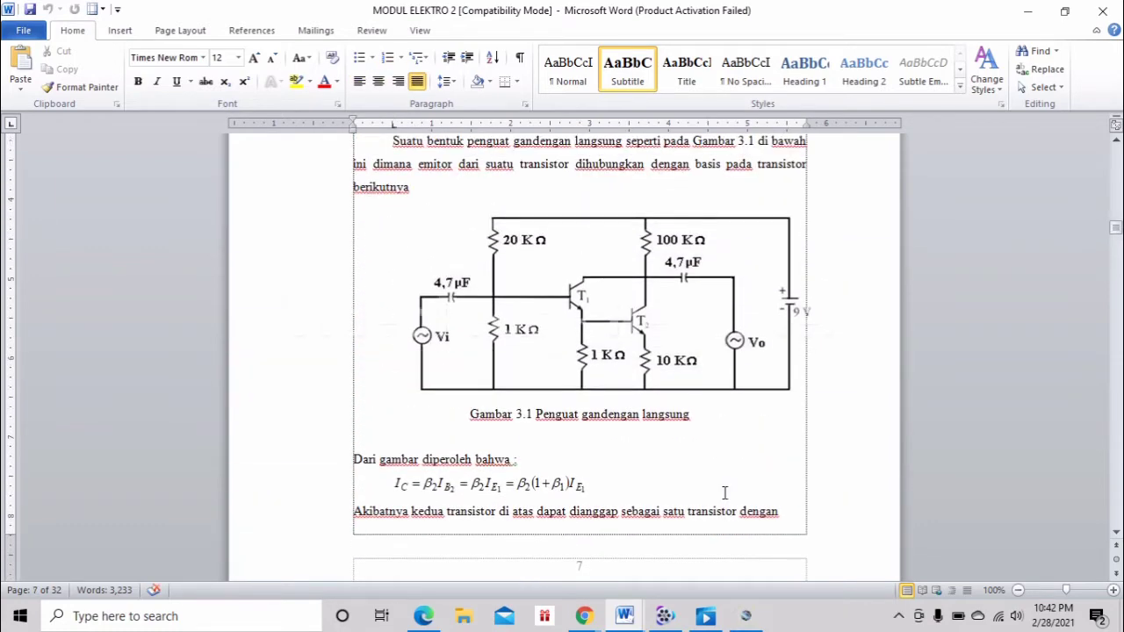
scroll(725, 494, up, 3)
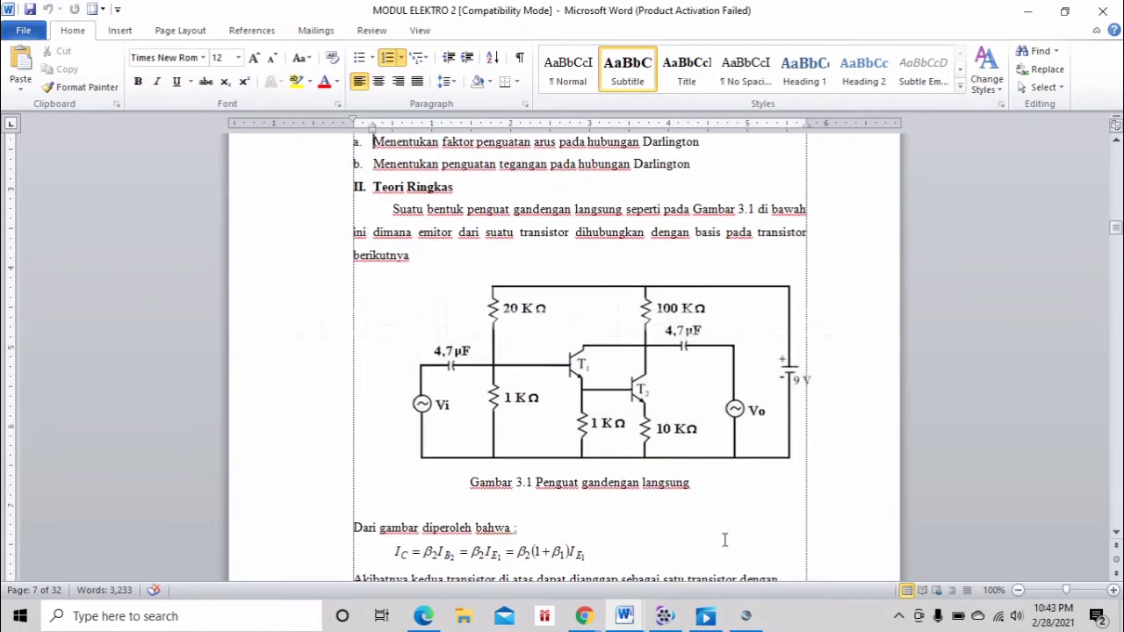
mouse_move(748, 610)
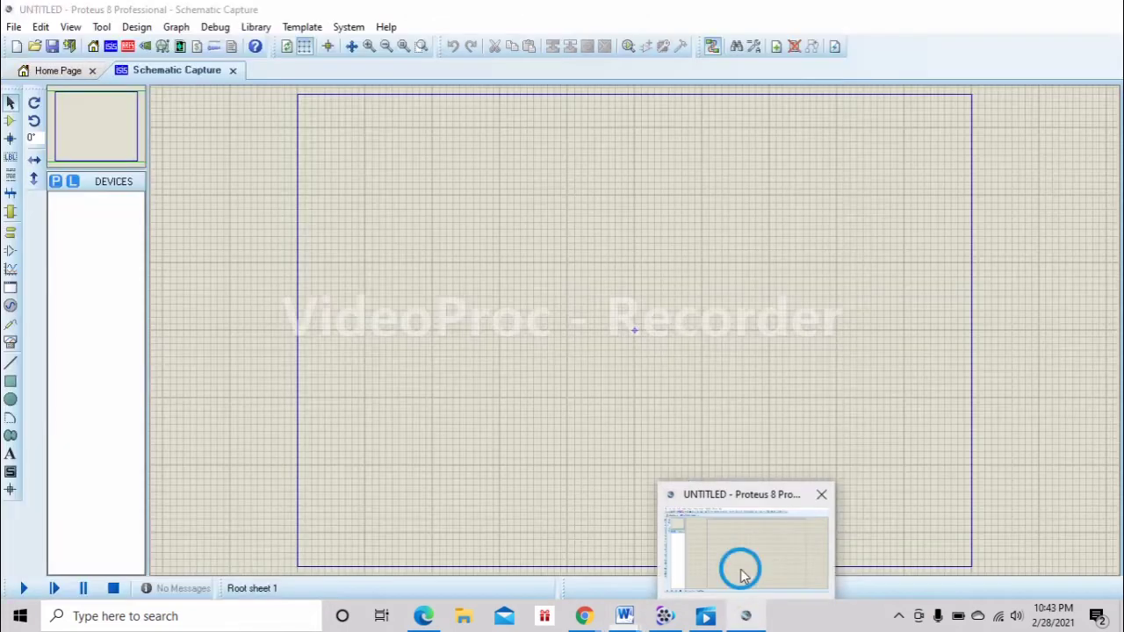
click(742, 571)
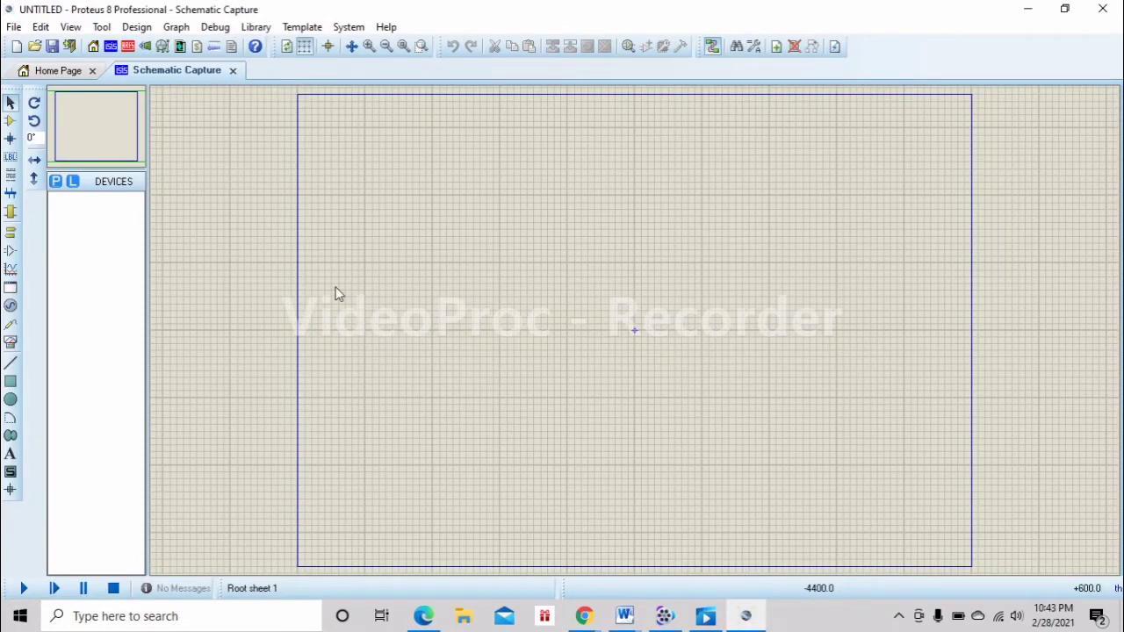
- Find the generic resistor RES and the polarized capacitor CAP-POL in the parts library and add both to the device list
click(56, 183)
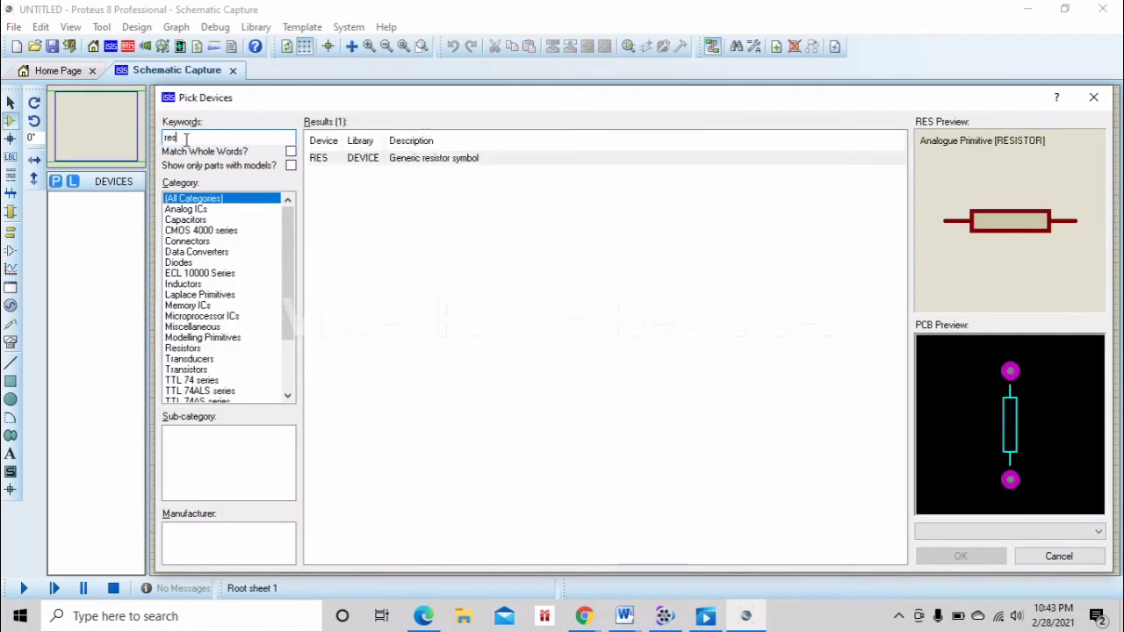
double_click(323, 158)
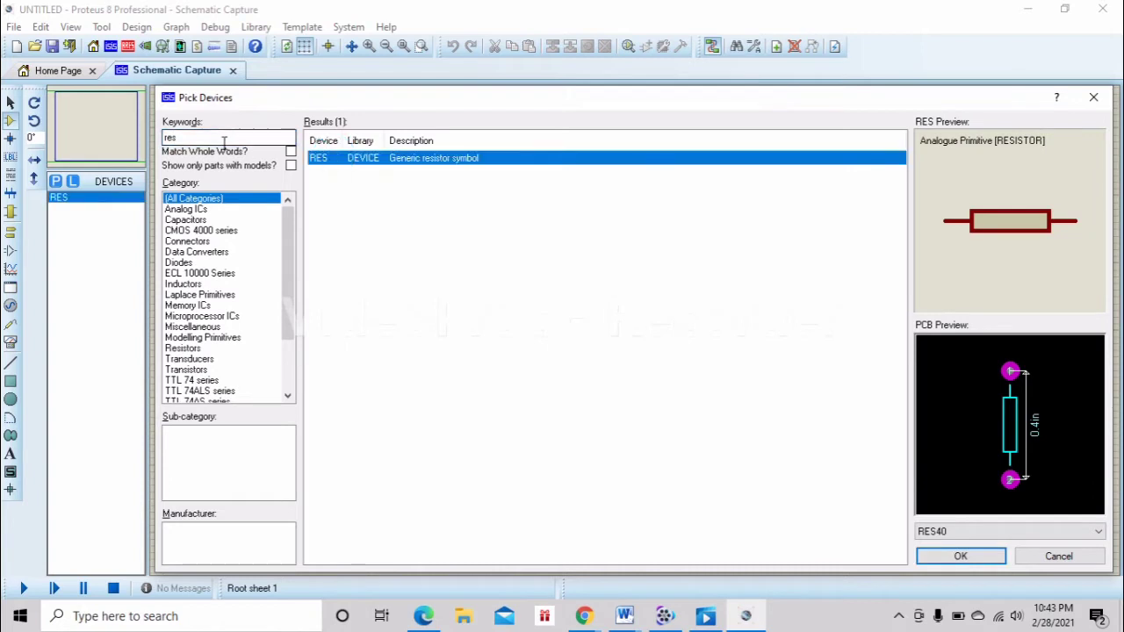
drag(215, 137, 164, 138)
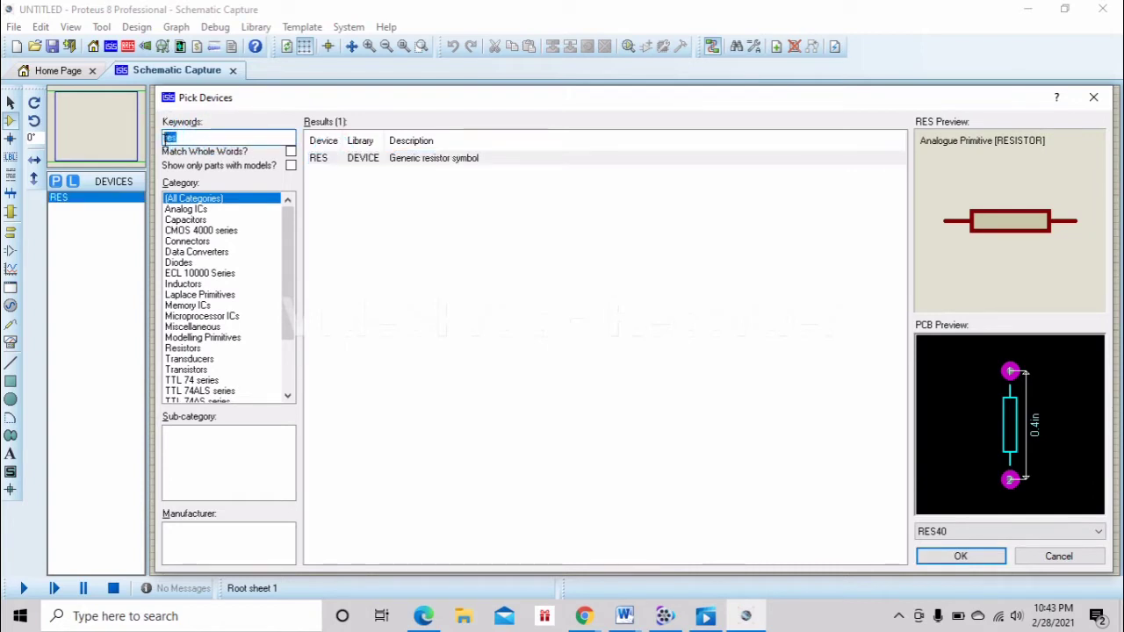
text(cap)
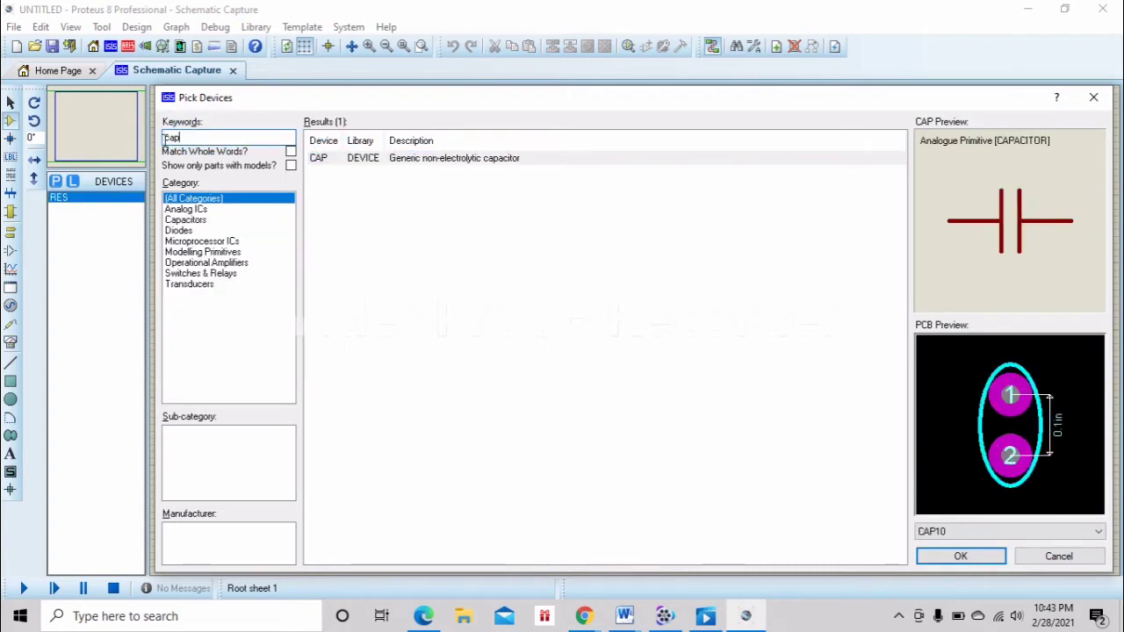
text(-)
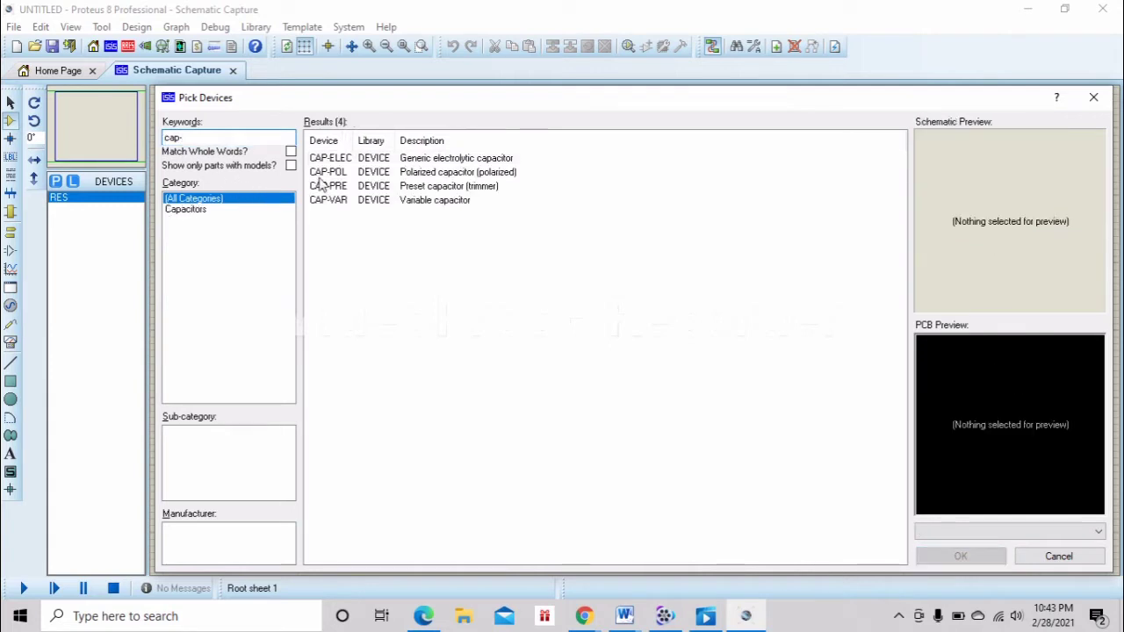
click(325, 175)
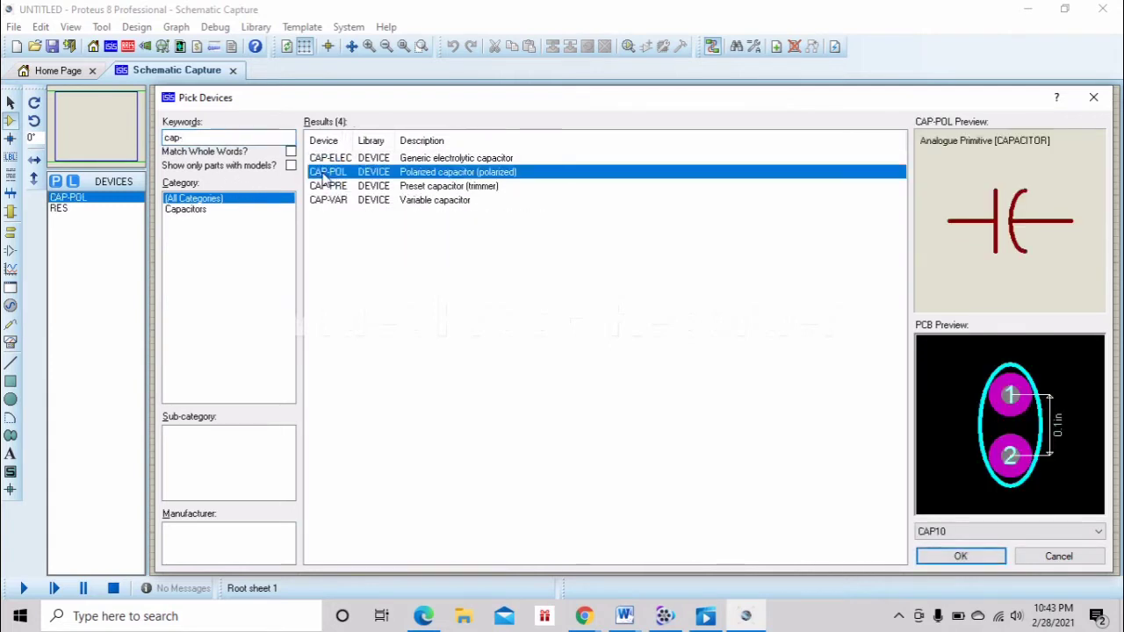
- Add the sine wave voltage source VSINE and the NPN transistor 2N2222 to the device list
double_click(176, 137)
key(BackSpace)
text(v)
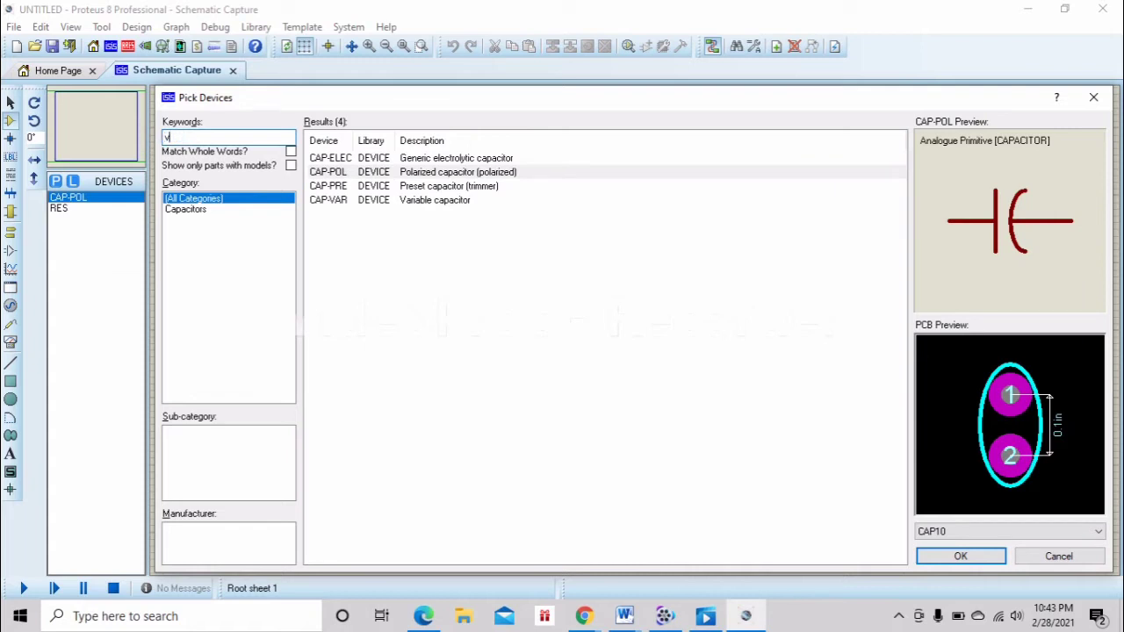
text(sie)
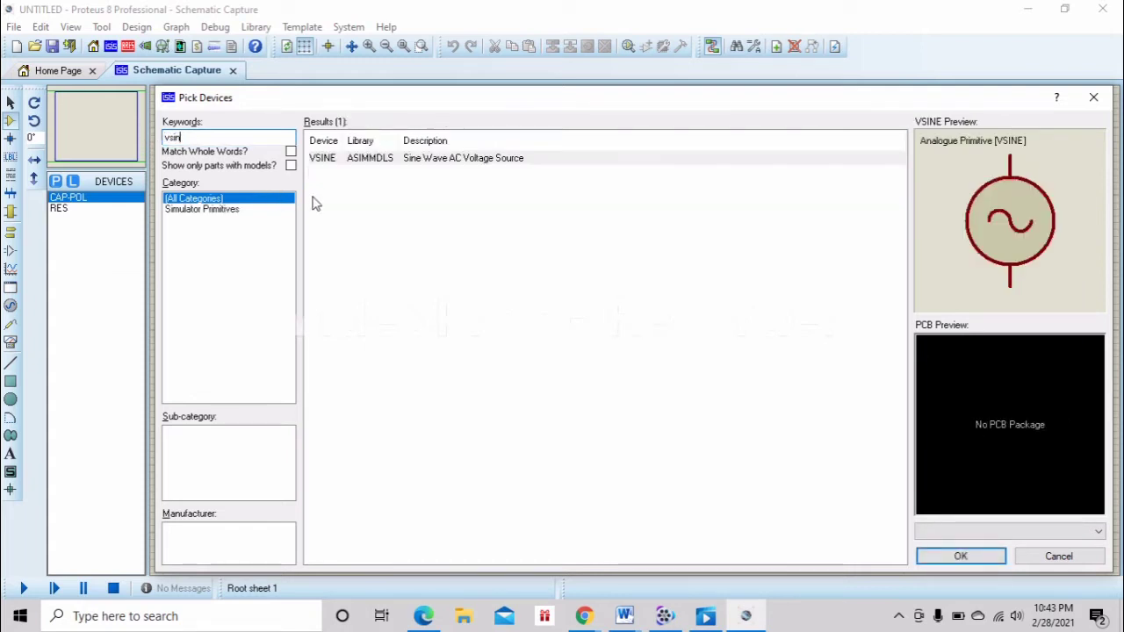
double_click(322, 158)
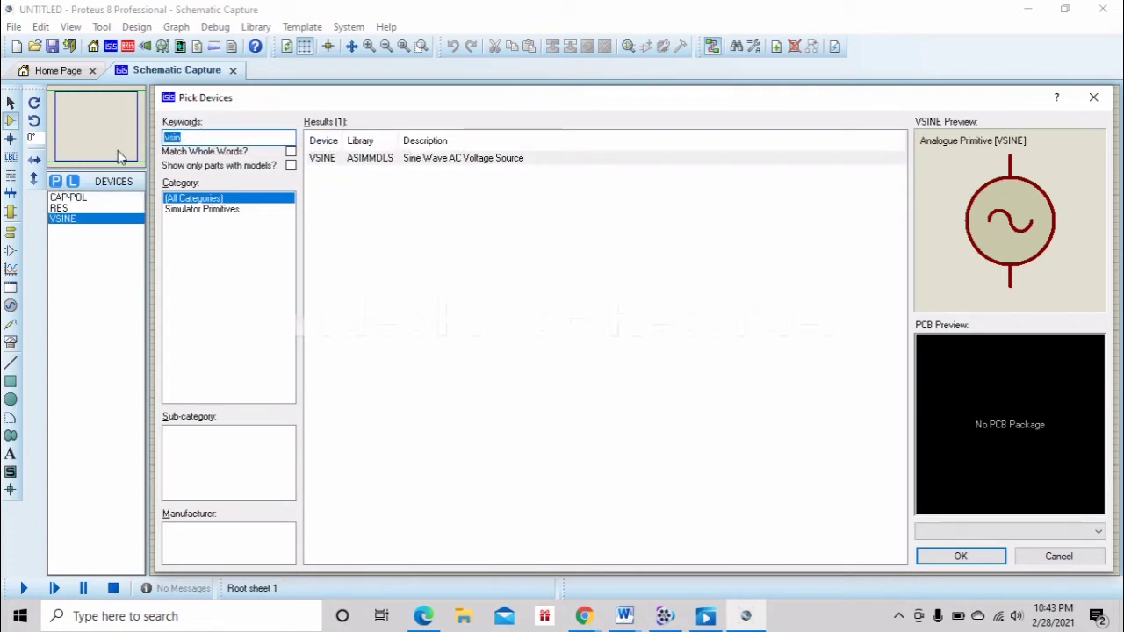
text(2n22)
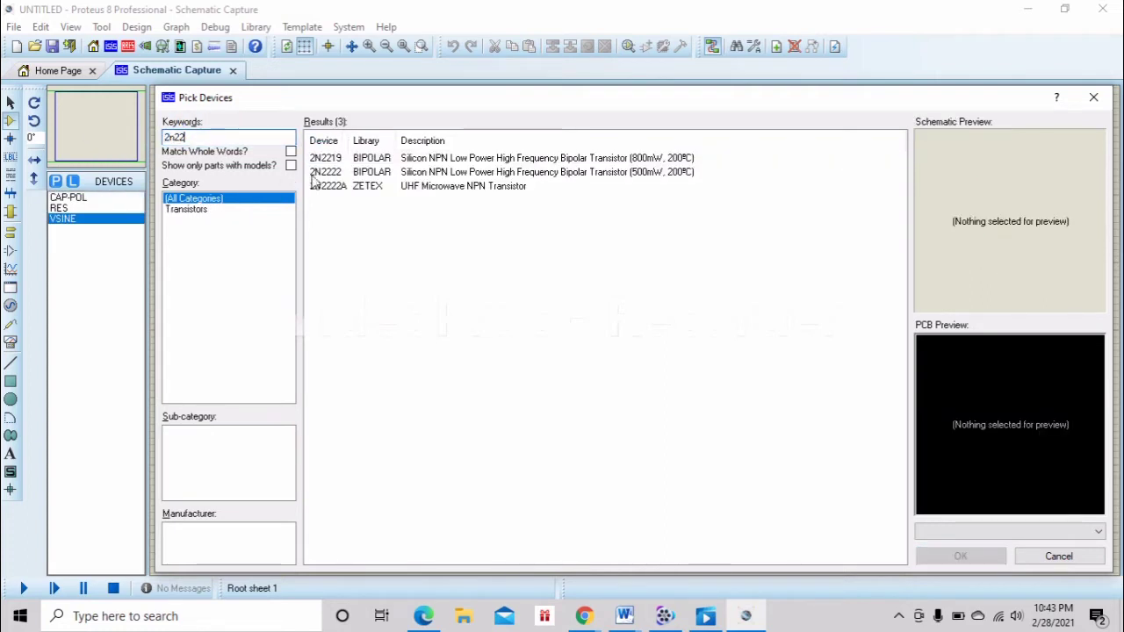
double_click(363, 172)
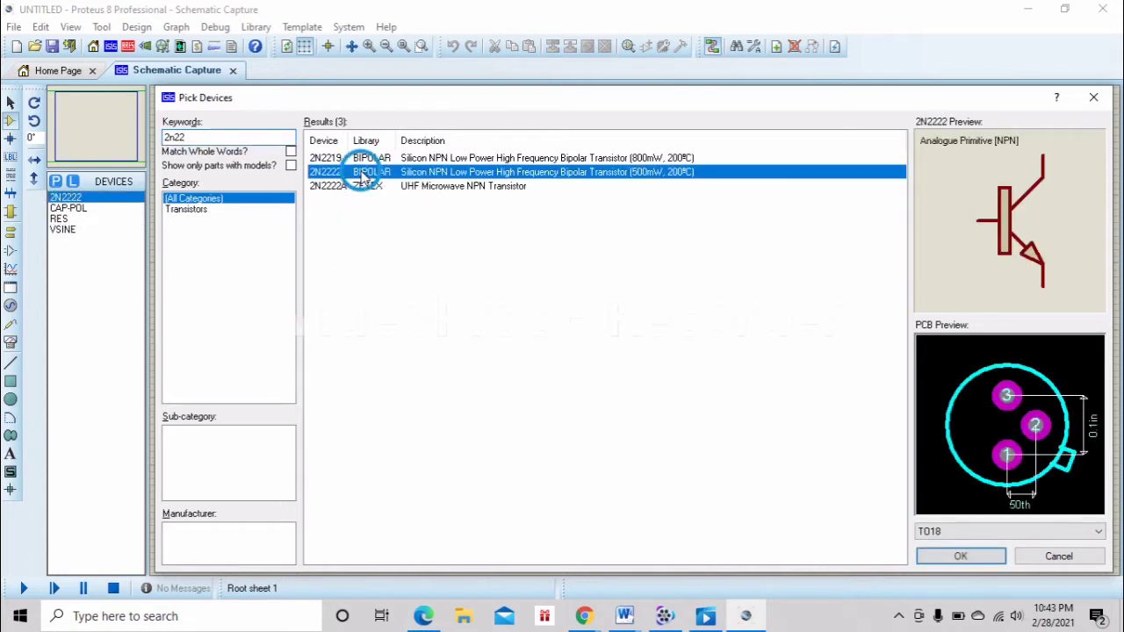
- Search the library for "batt", add the single-cell battery CELL to the device list and close the parts library
click(236, 139)
text(bat)
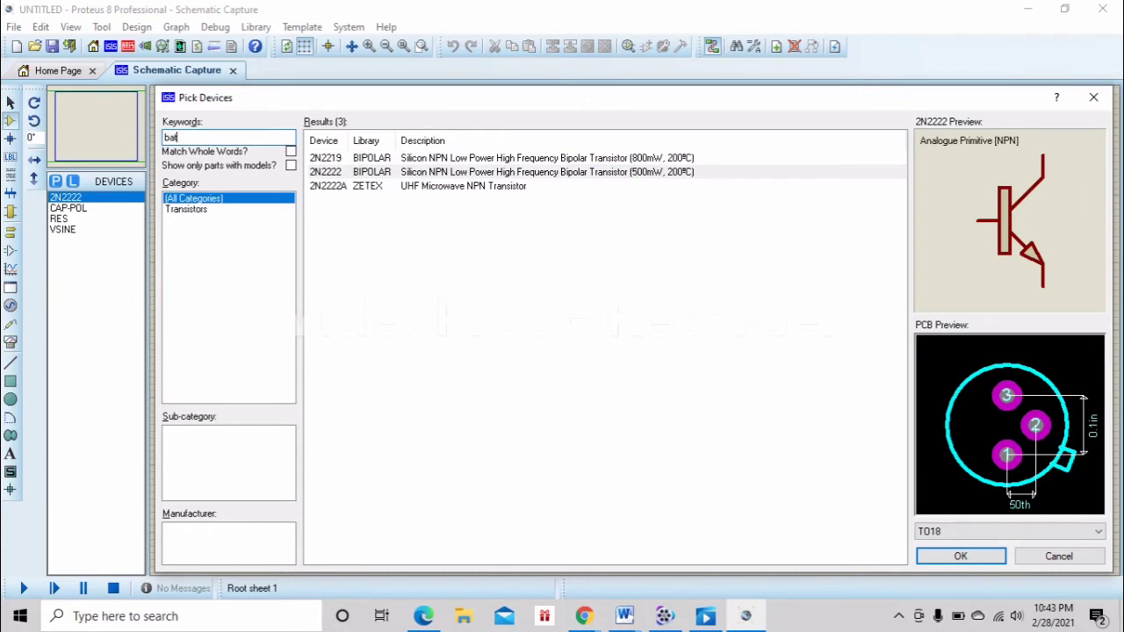
text(t)
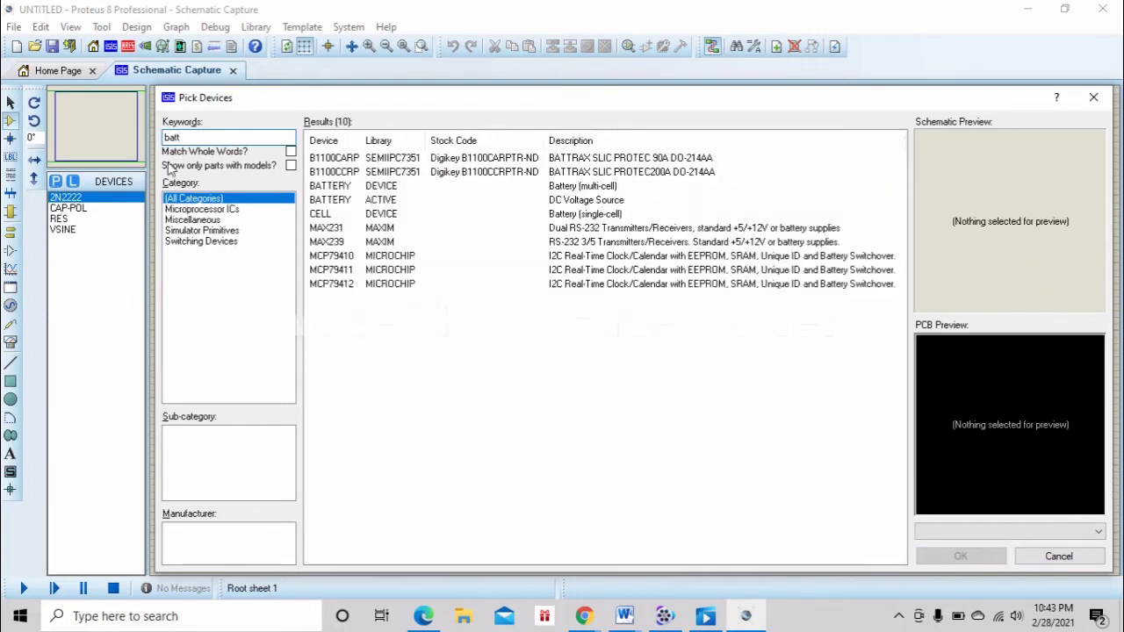
double_click(370, 218)
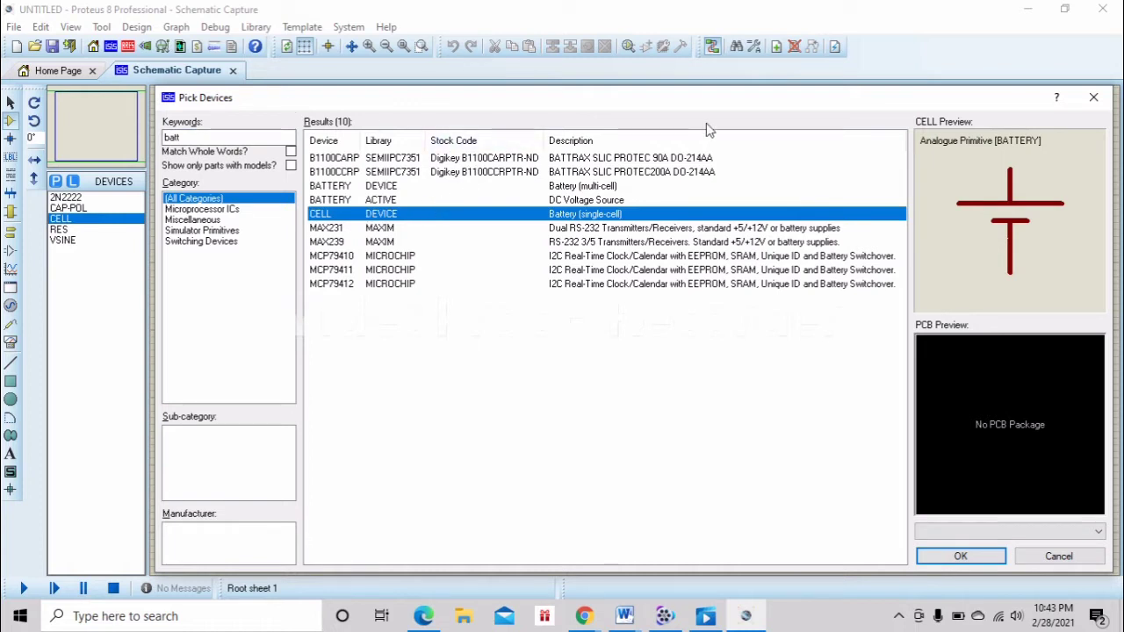
click(1094, 98)
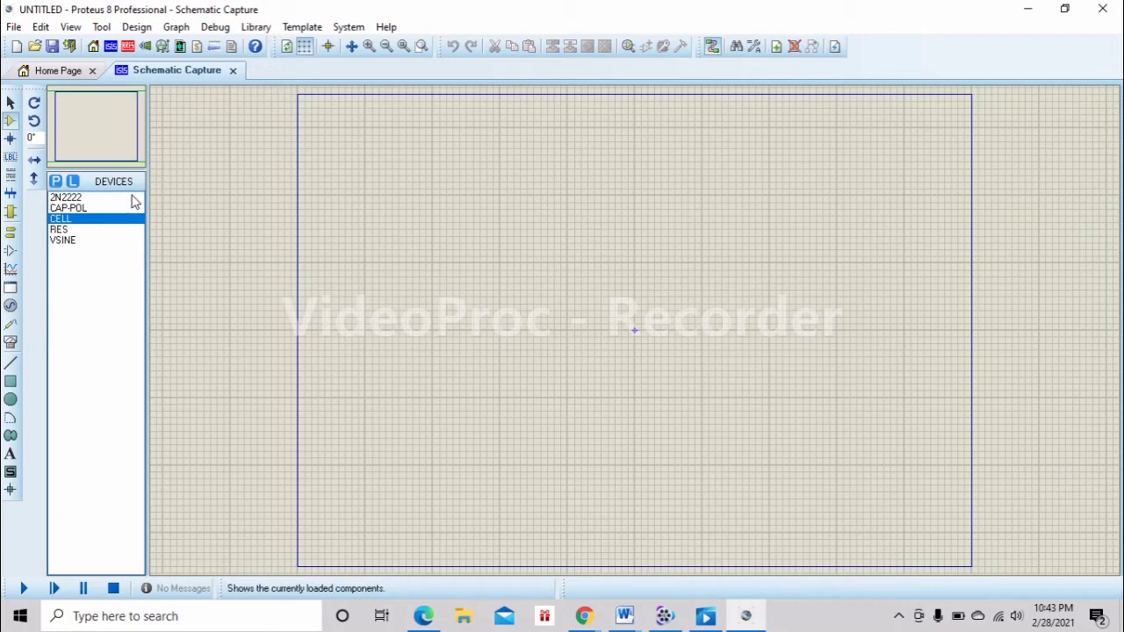
- Place the VSINE source near the sheet's left side and a CAP-POL capacitor just above and to the right of it
click(63, 240)
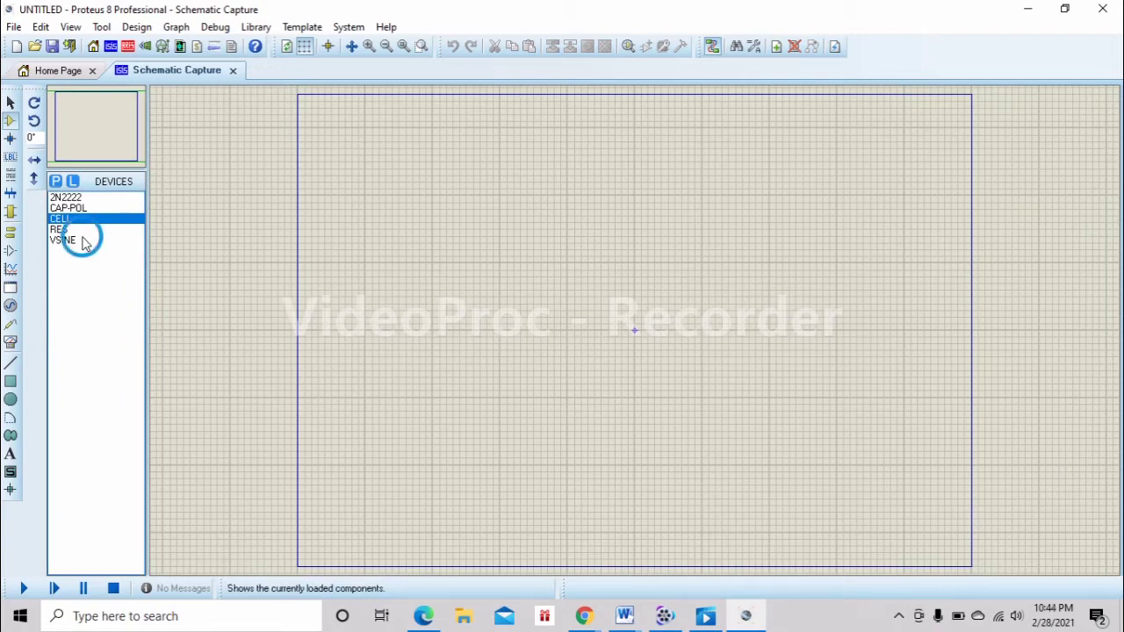
click(379, 306)
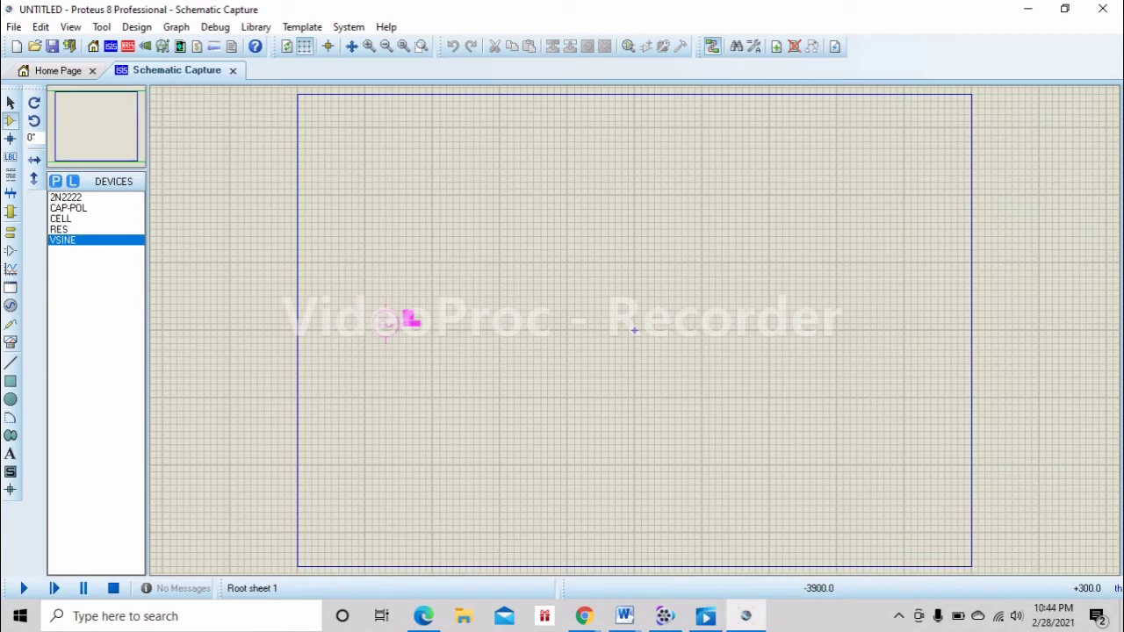
click(367, 300)
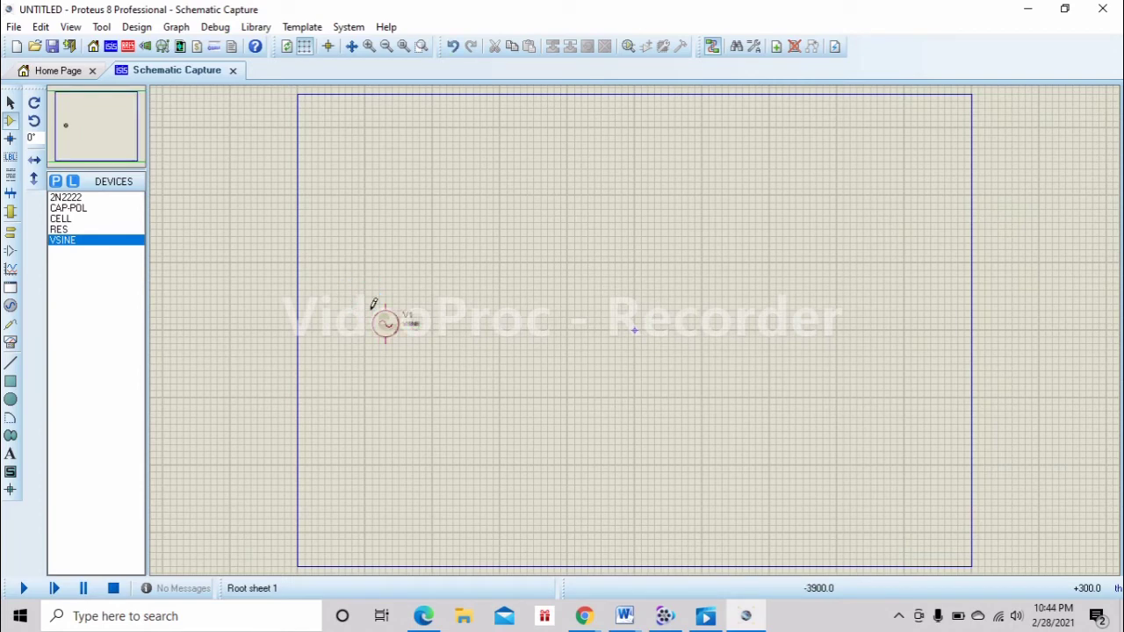
click(69, 208)
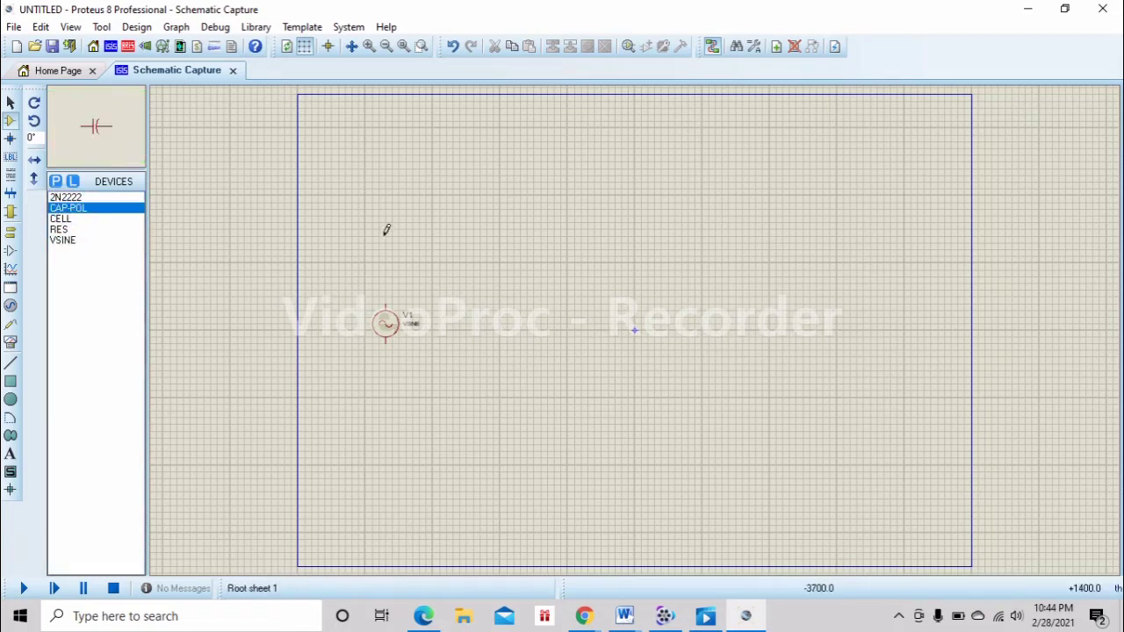
click(432, 260)
click(431, 262)
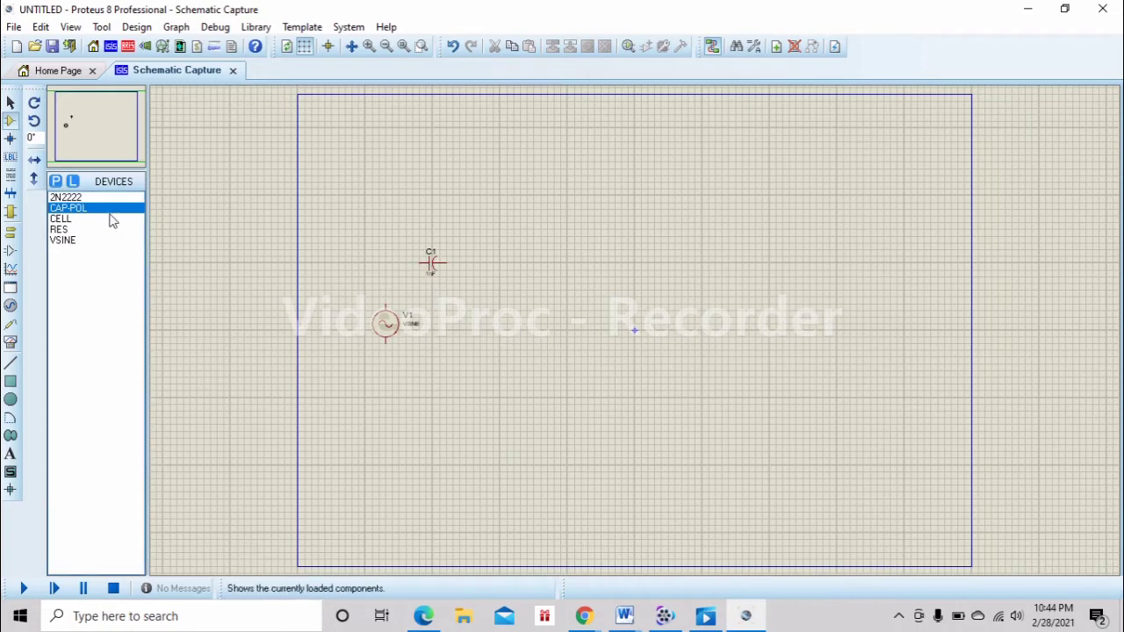
- Place two RES resistors to the right of the capacitor, one above its level and one below it beside the source
click(75, 230)
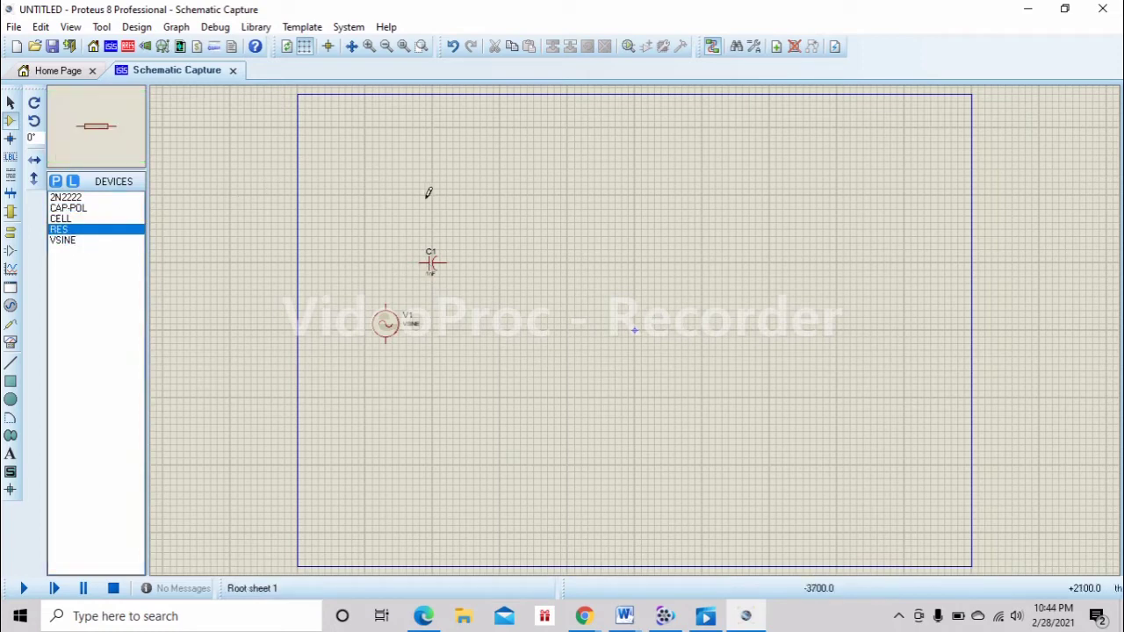
click(496, 193)
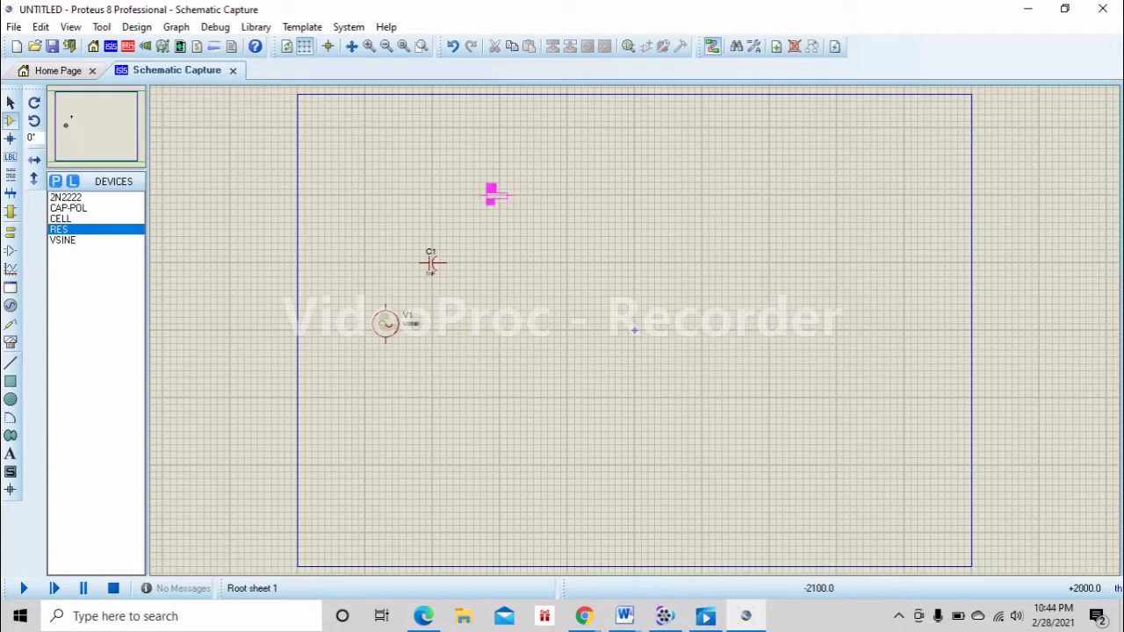
click(494, 198)
click(501, 323)
click(500, 330)
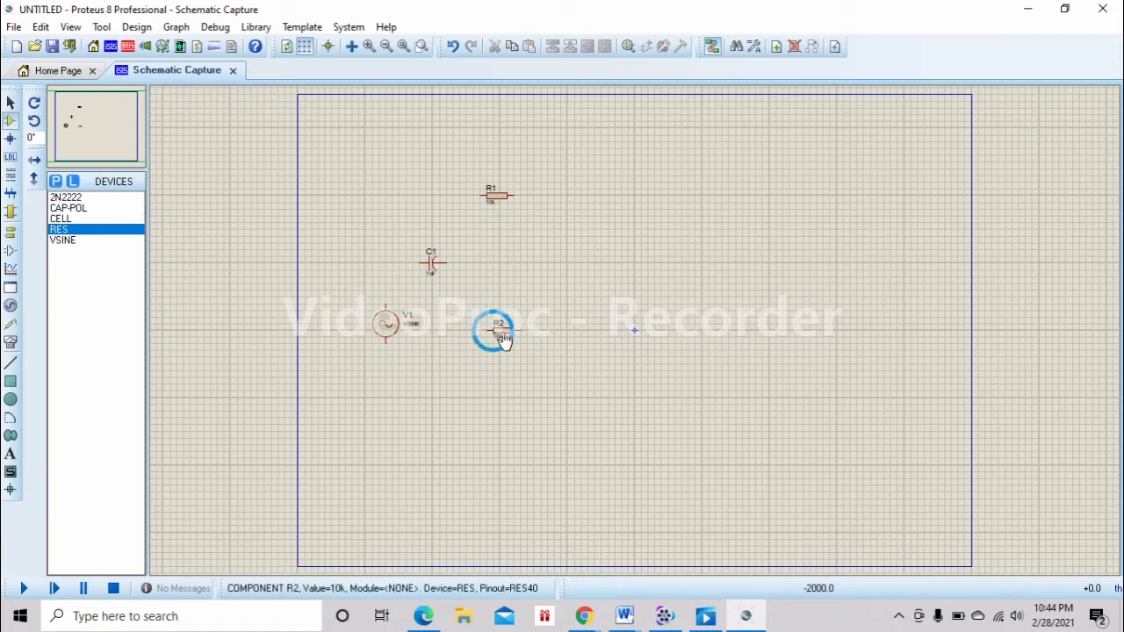
- Place three more RES resistors, one level with the upper resistor to its right and two below and right of the lower one
click(636, 202)
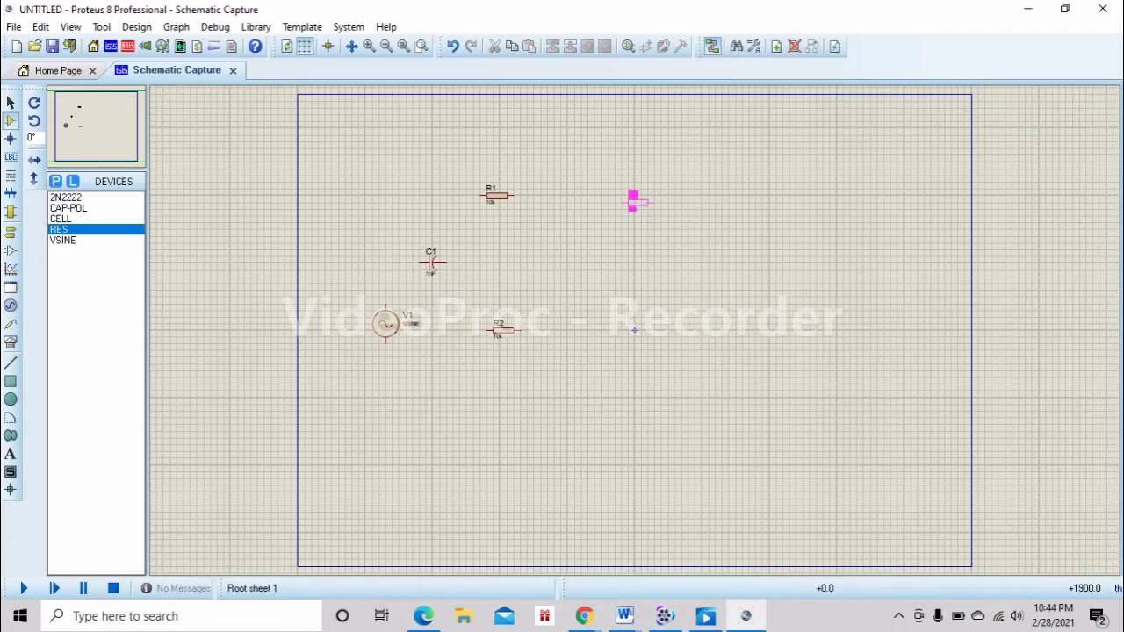
click(631, 197)
click(598, 355)
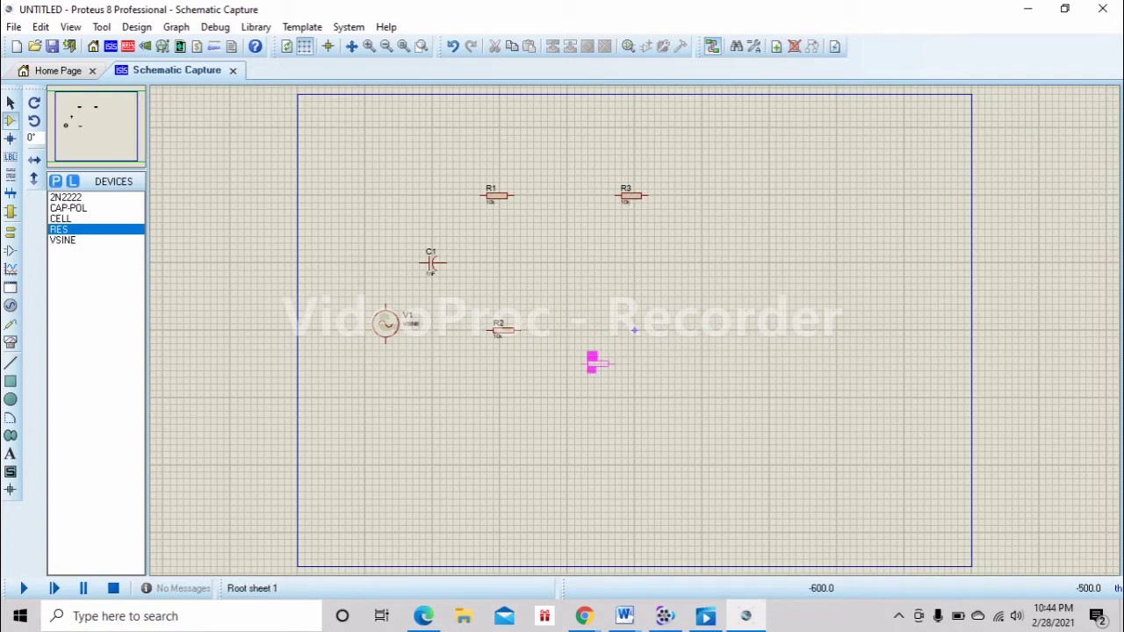
click(589, 362)
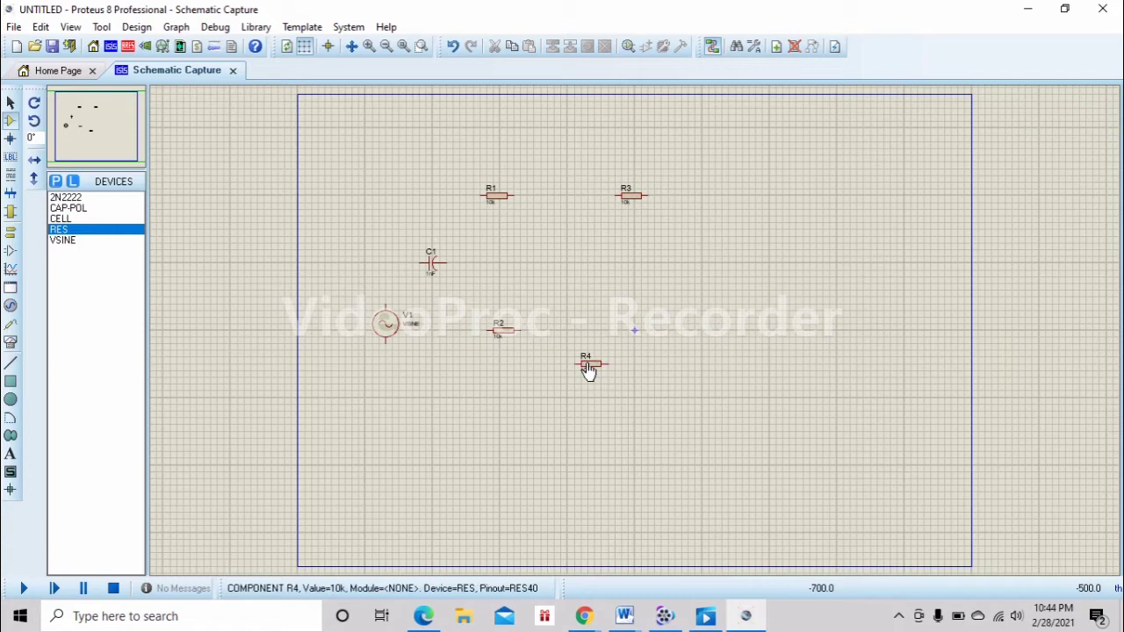
click(645, 381)
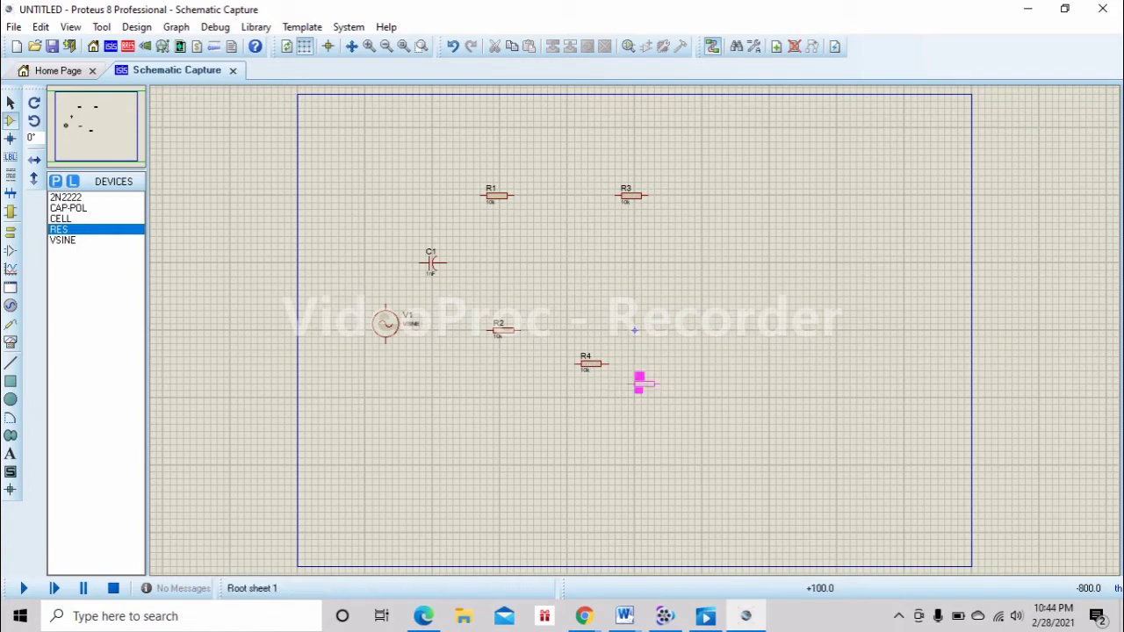
click(644, 384)
- Place two 2N2222 transistors, the first level with C1 and above R4, the second below and right of it, above R5
double_click(94, 199)
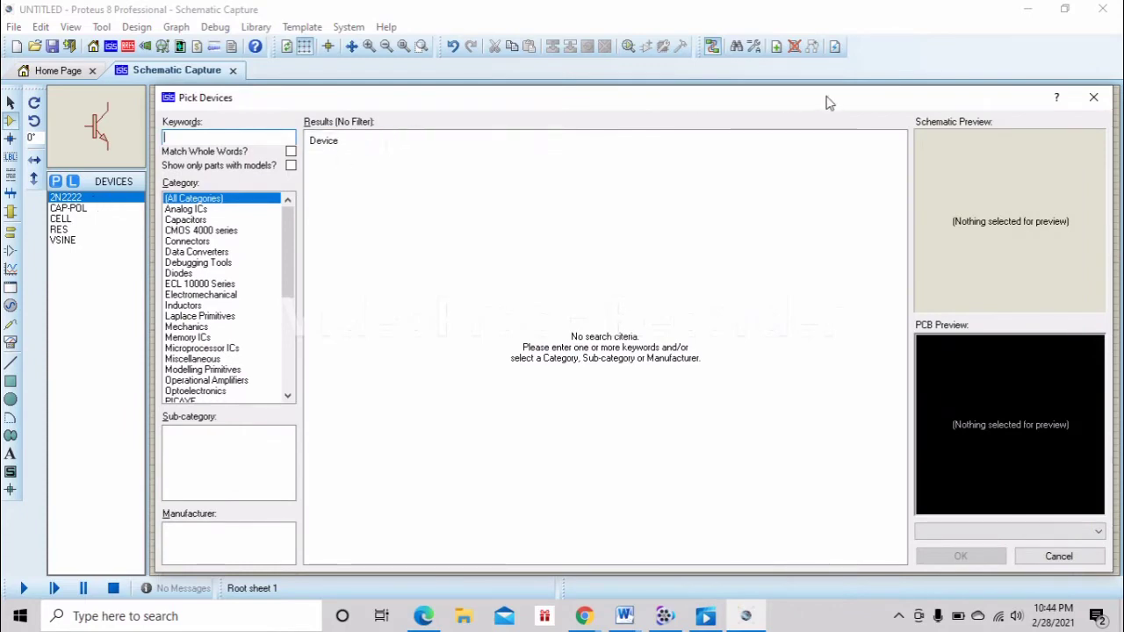
click(1093, 97)
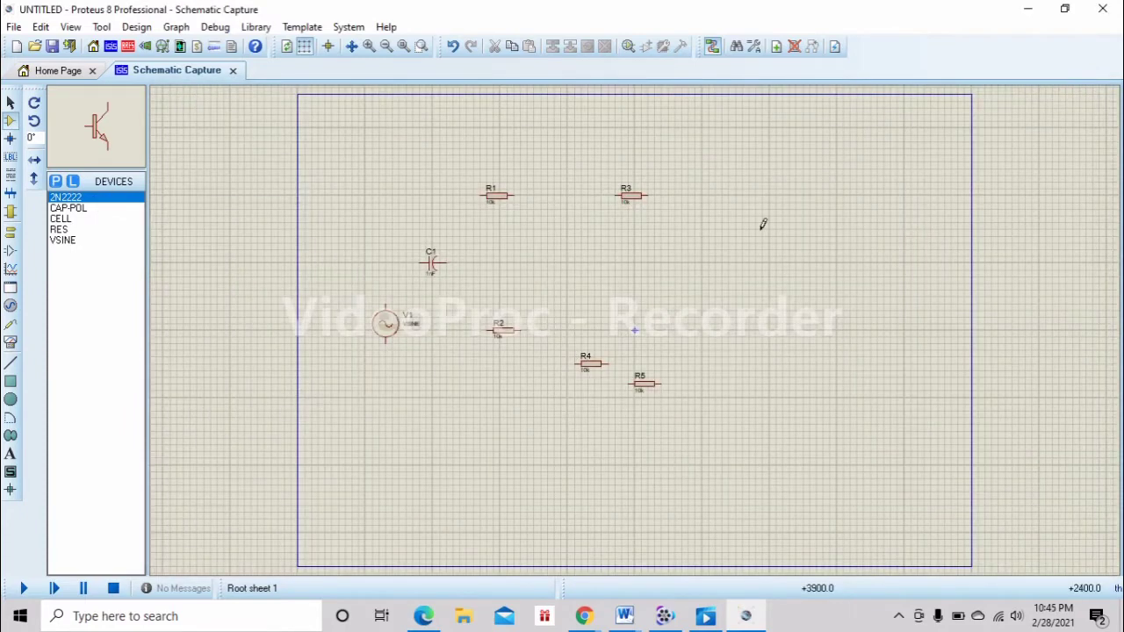
click(593, 271)
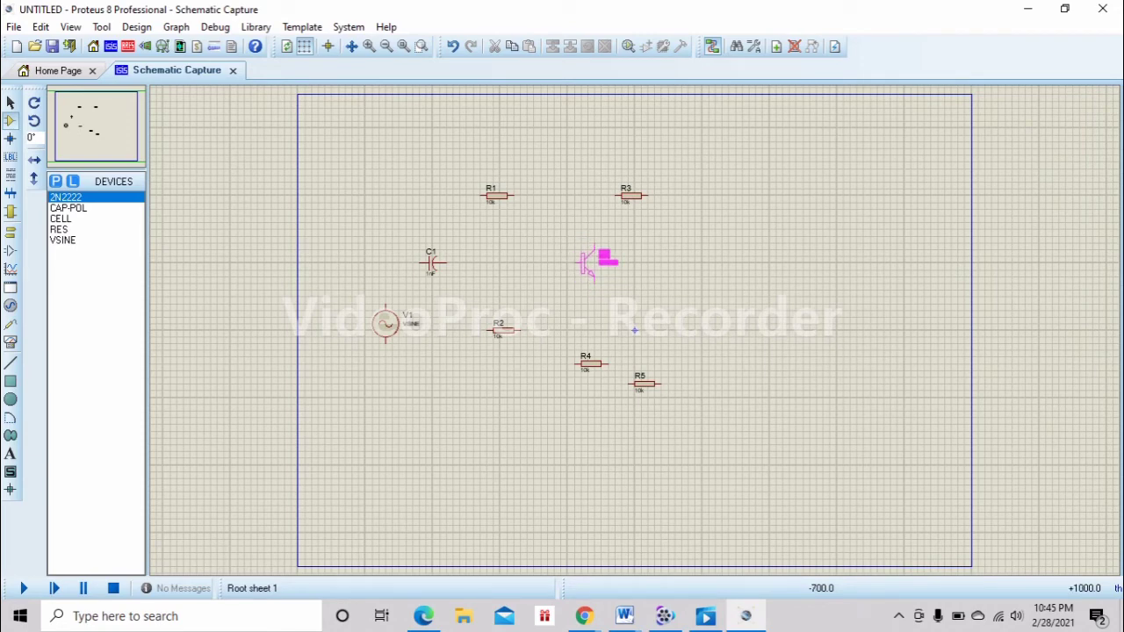
click(586, 268)
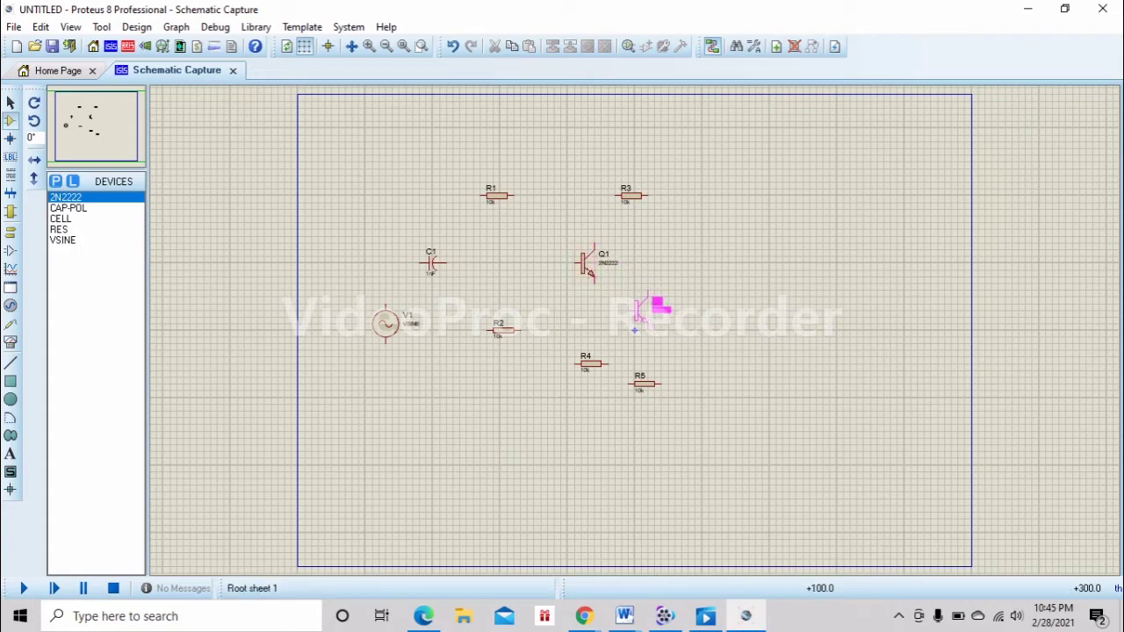
click(651, 314)
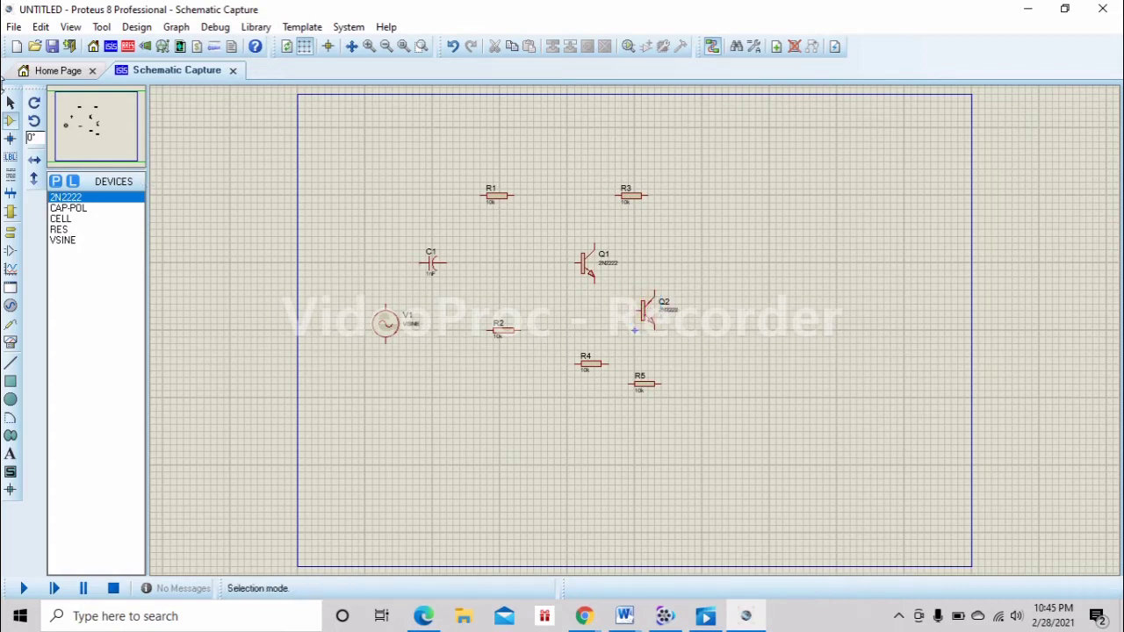
- Place a second CAP-POL capacitor to the right of transistor Q1, at the same level
click(69, 208)
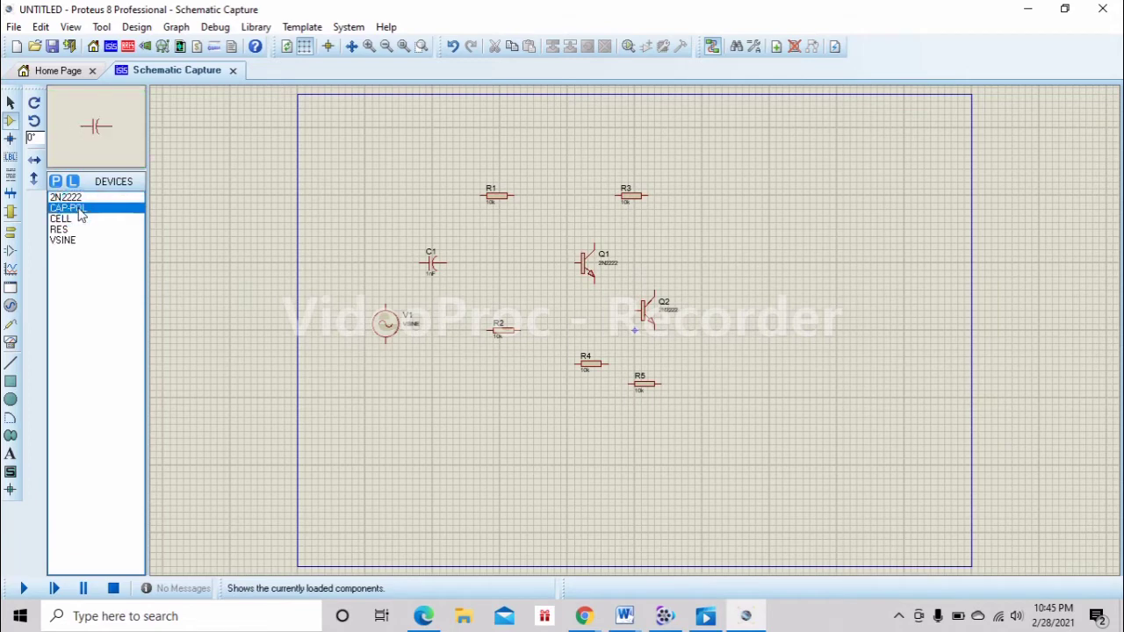
click(701, 253)
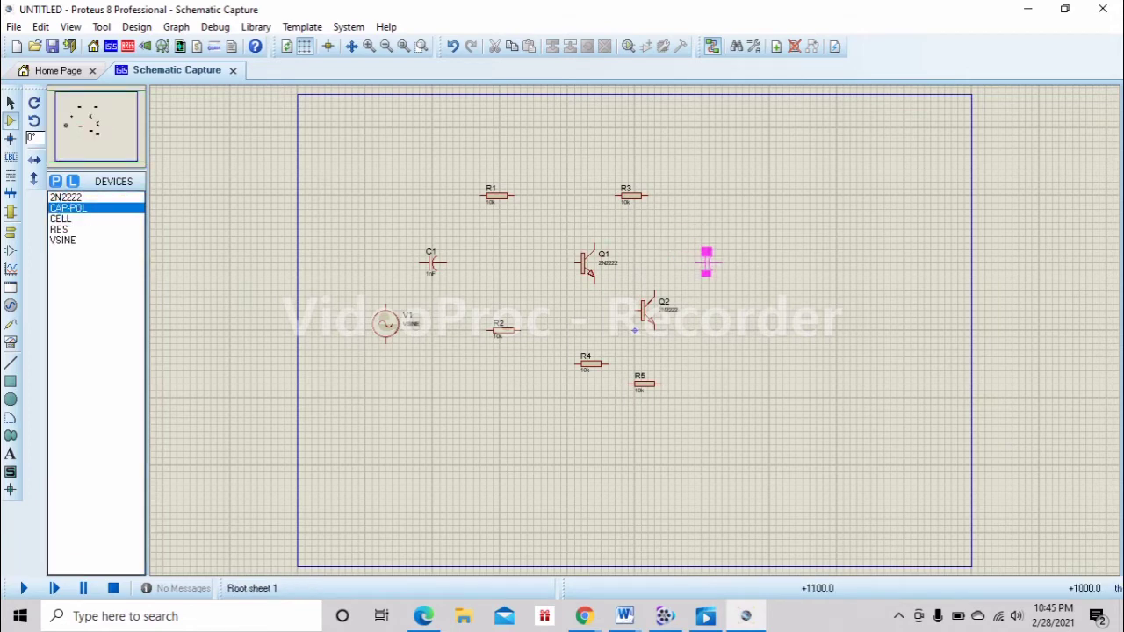
click(705, 262)
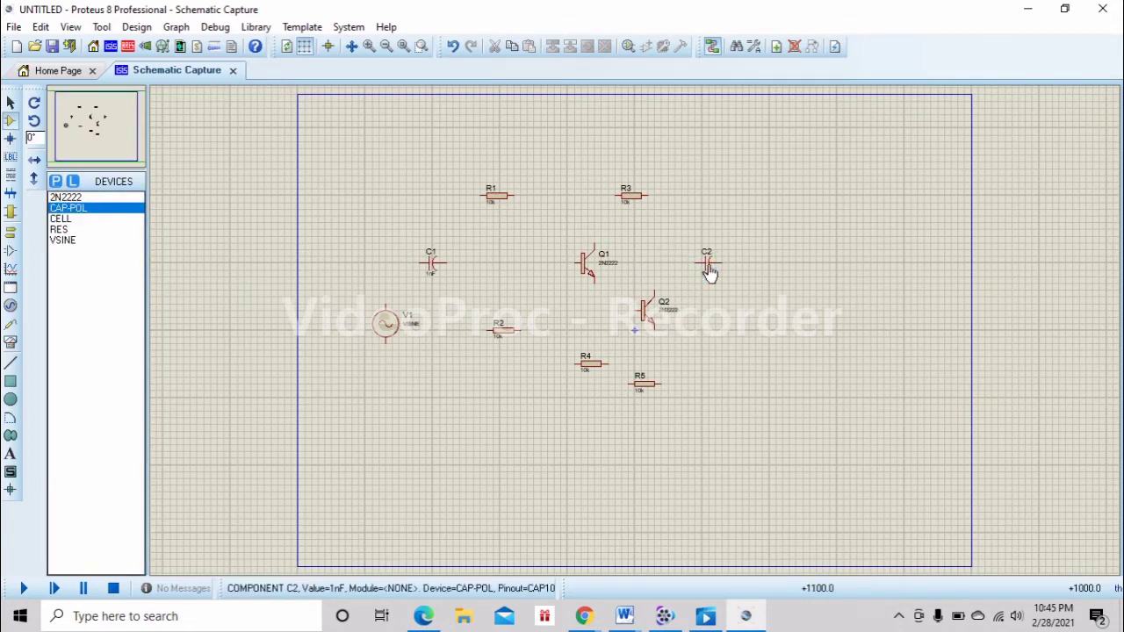
- Place a second VSINE source below and right of C2, and a CELL battery above and to the right of that source
click(63, 240)
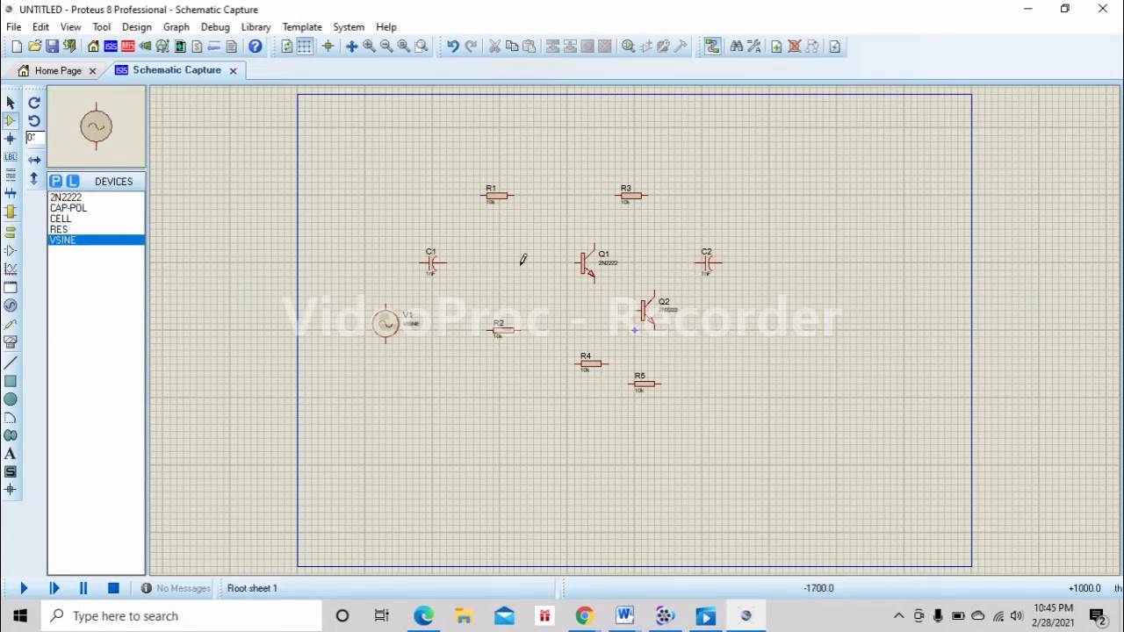
click(757, 343)
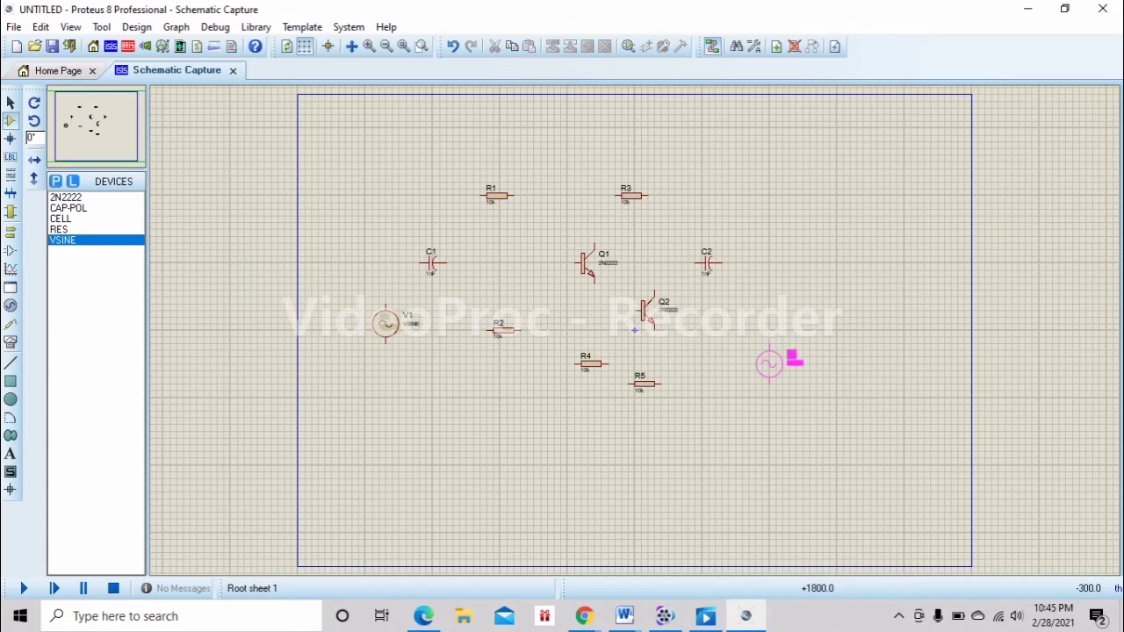
click(770, 355)
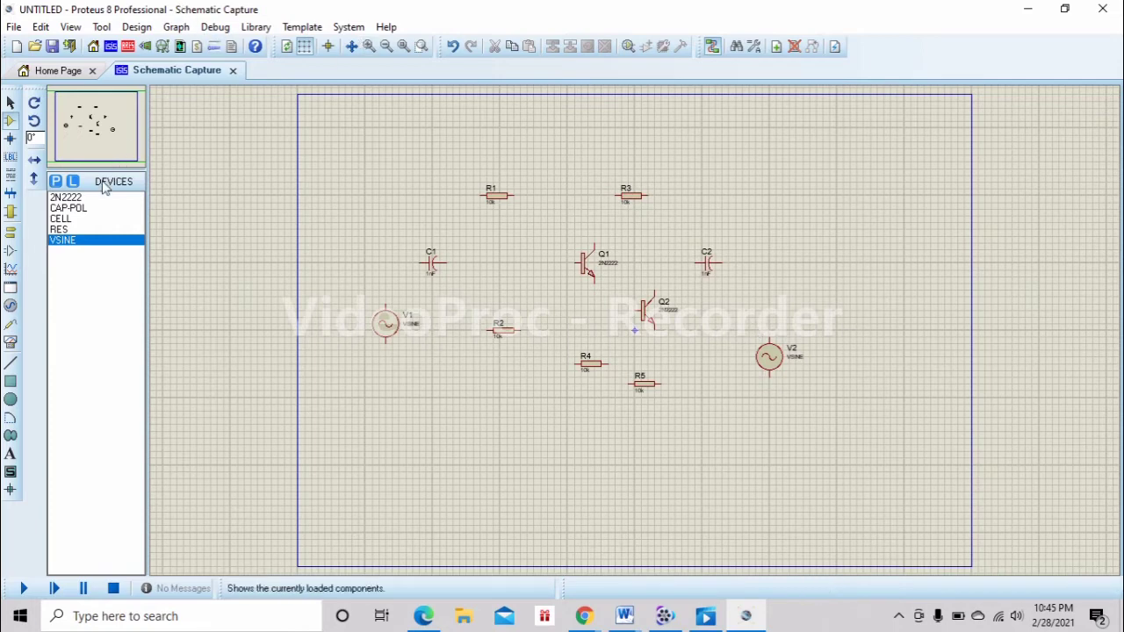
click(75, 219)
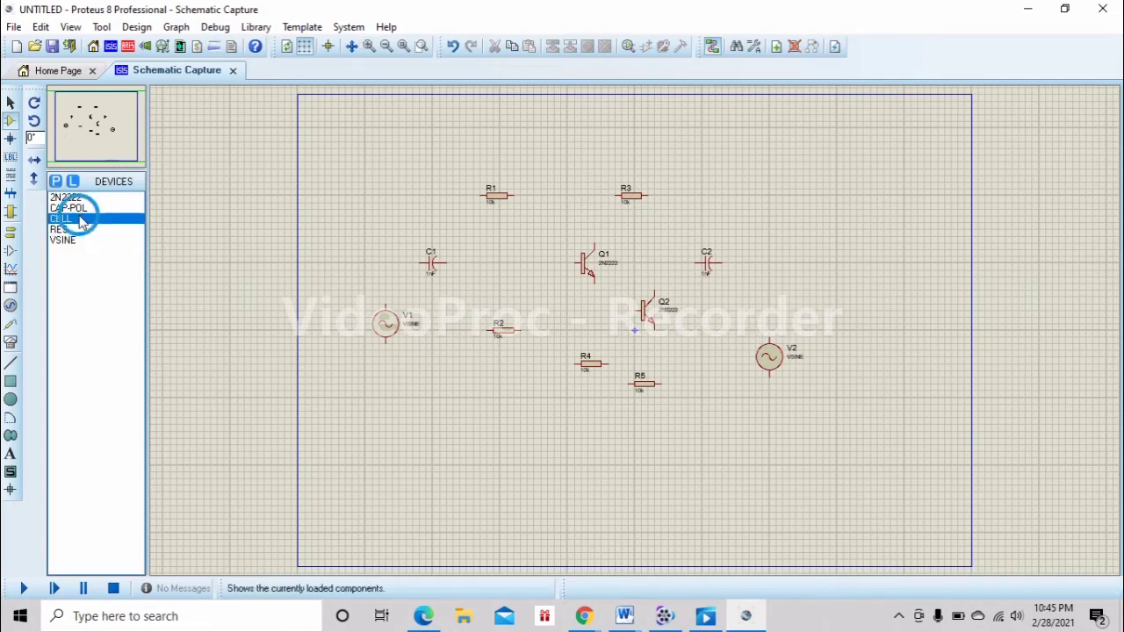
click(871, 267)
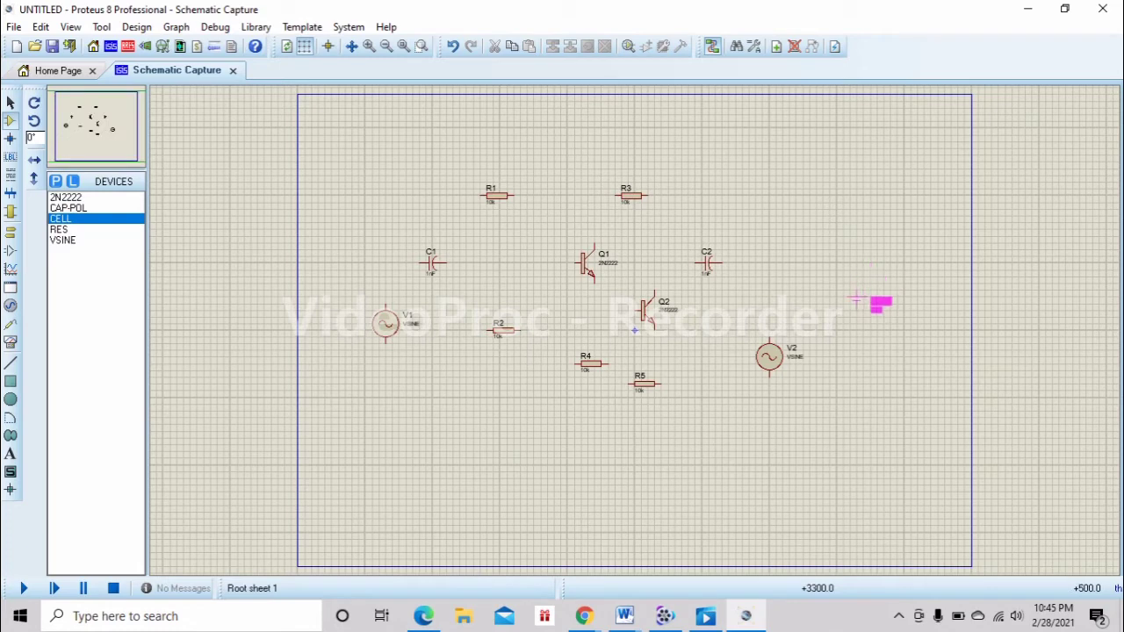
click(879, 304)
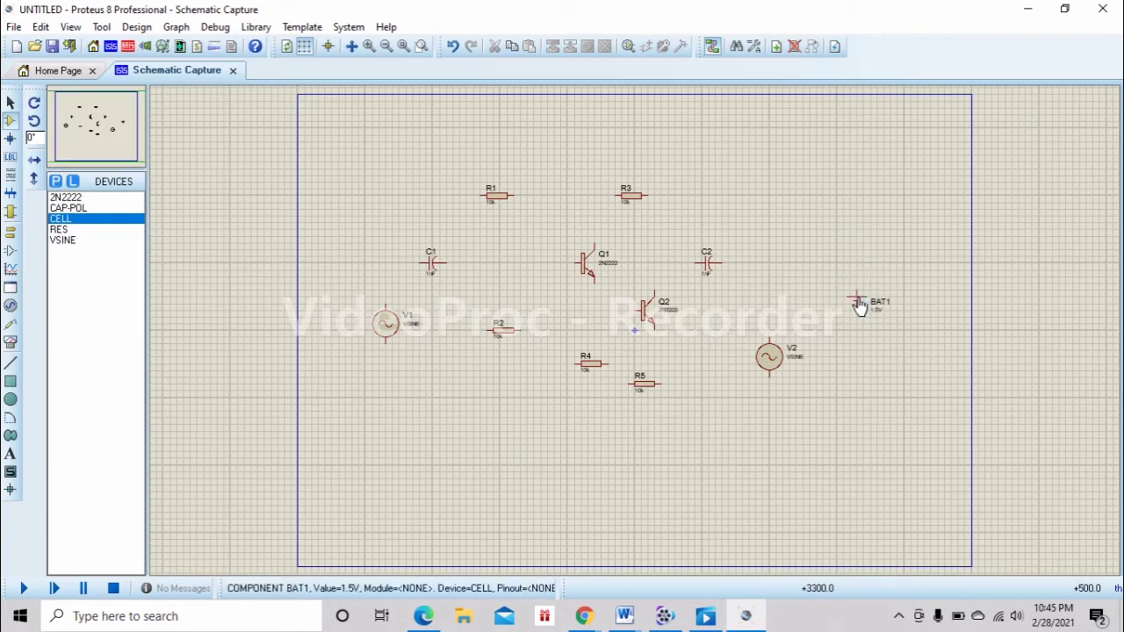
- Rotate resistors R1 and R2 anti-clockwise so they stand vertically
click(503, 195)
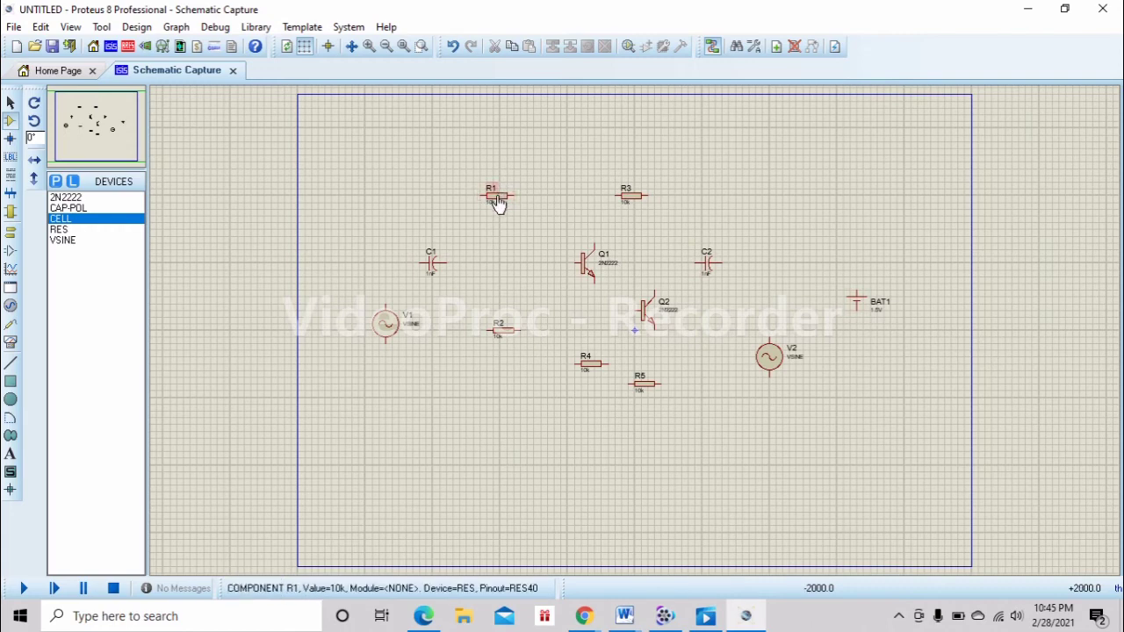
click(498, 203)
right_click(498, 203)
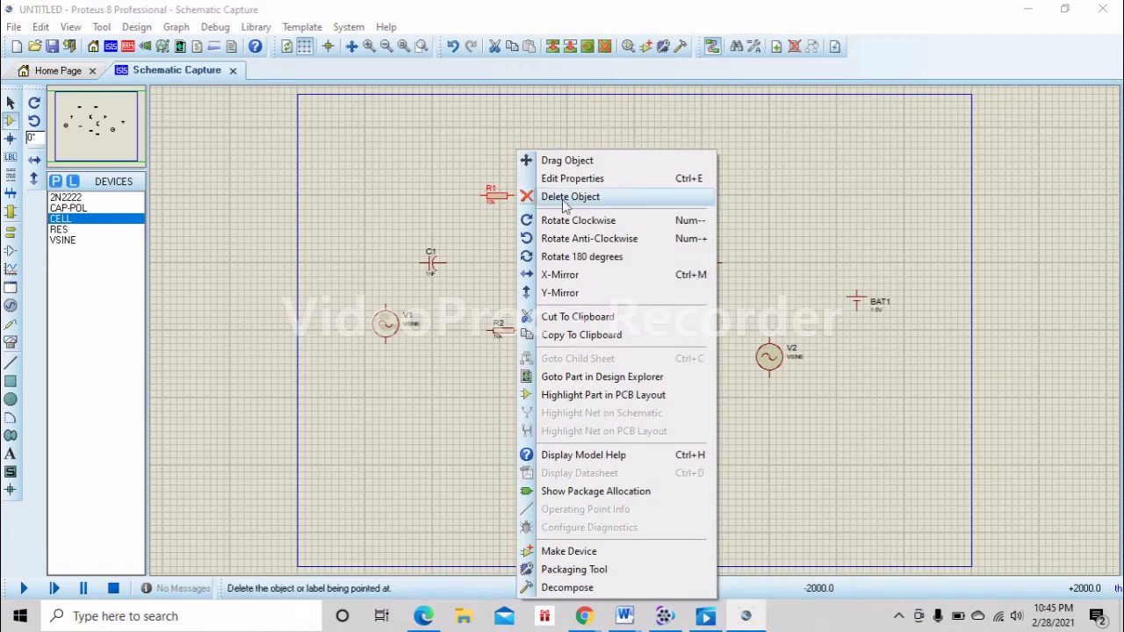
click(593, 240)
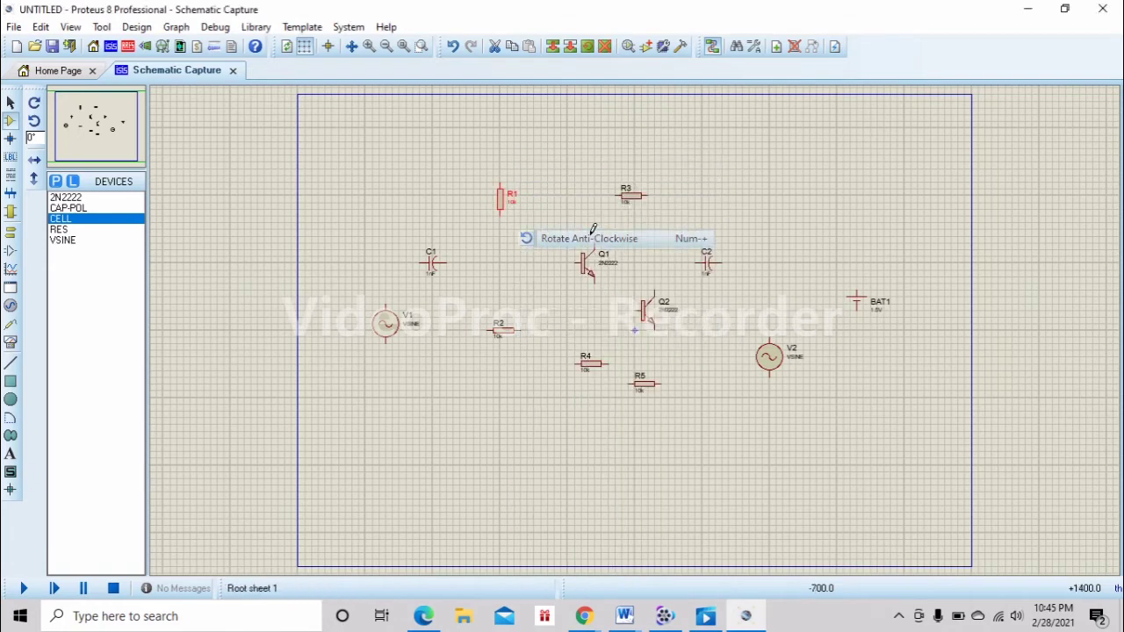
right_click(512, 340)
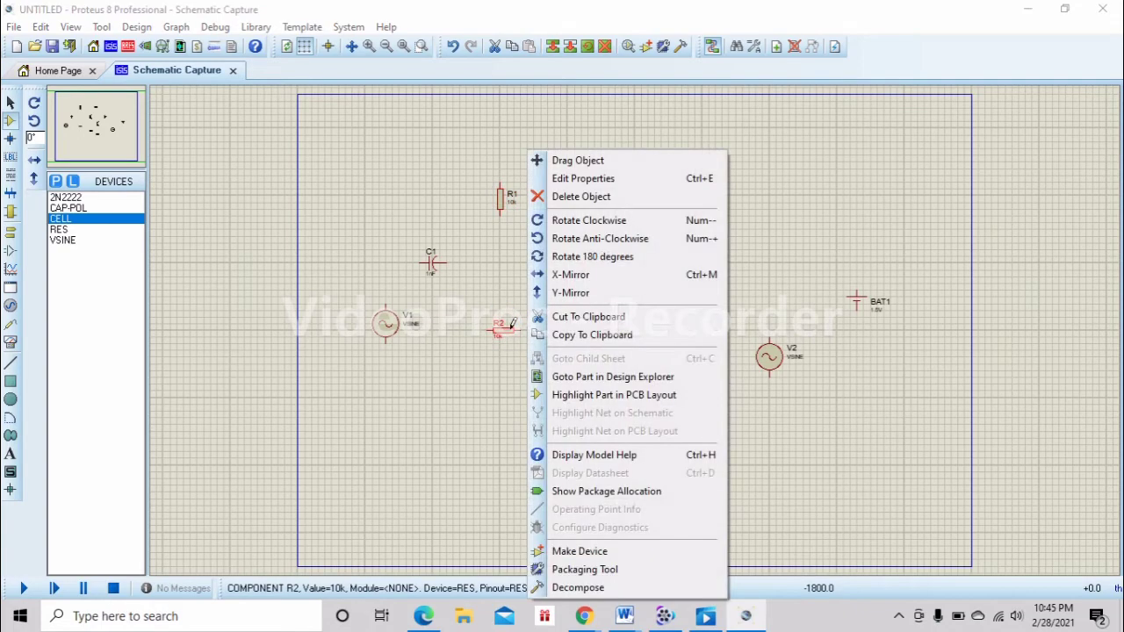
click(652, 238)
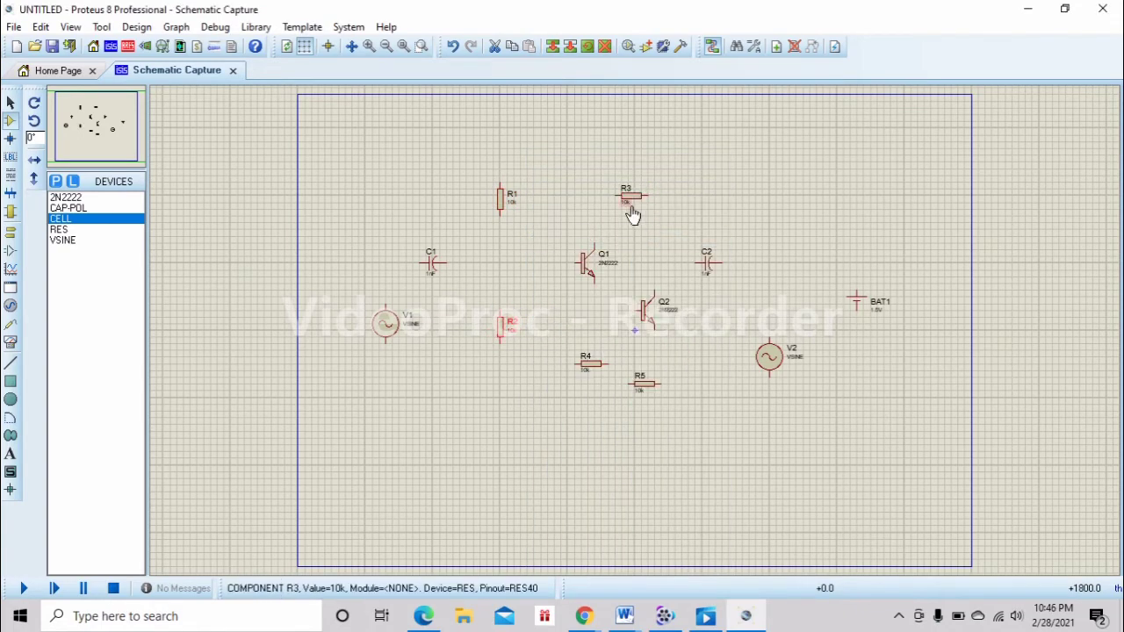
- Rotate resistors R3, R5 and R4 anti-clockwise into vertical orientation
right_click(641, 190)
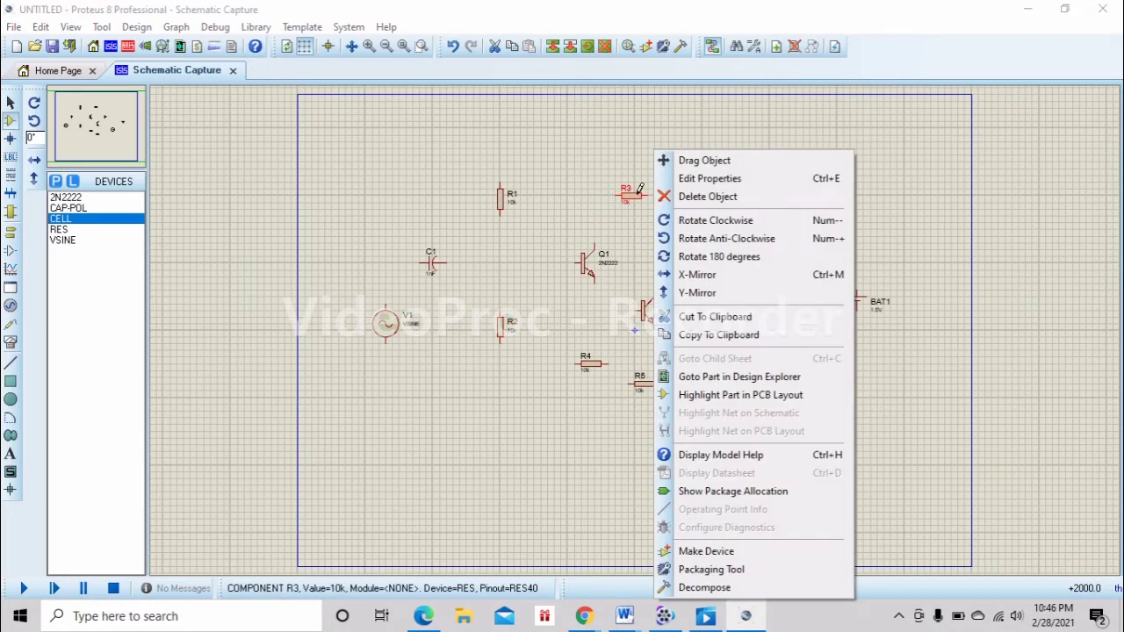
click(716, 238)
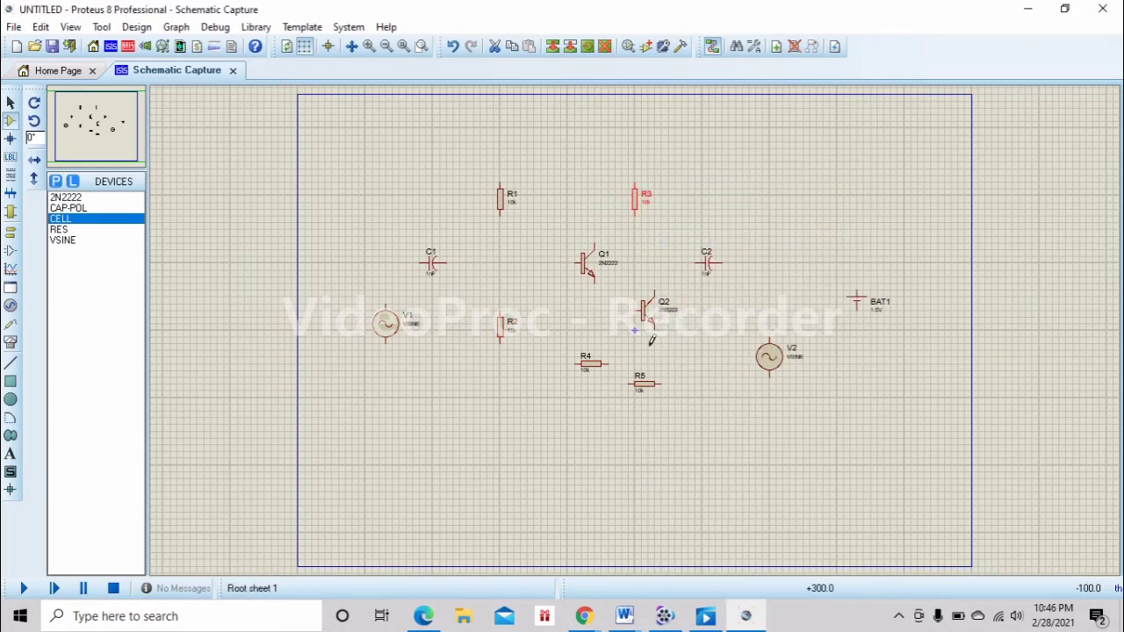
right_click(653, 387)
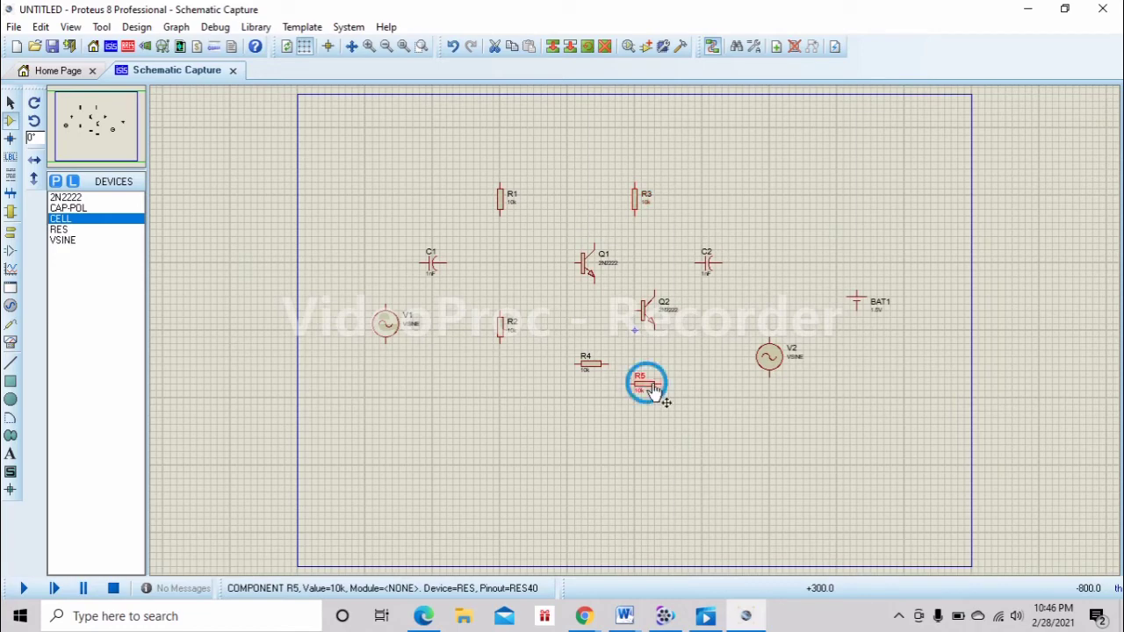
click(752, 239)
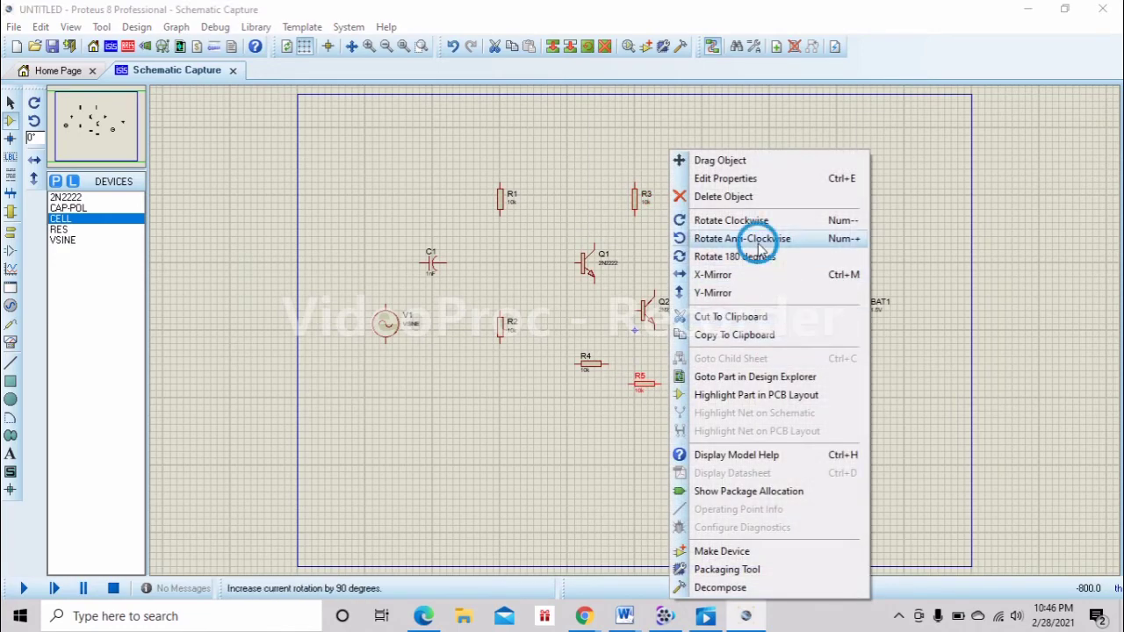
right_click(594, 373)
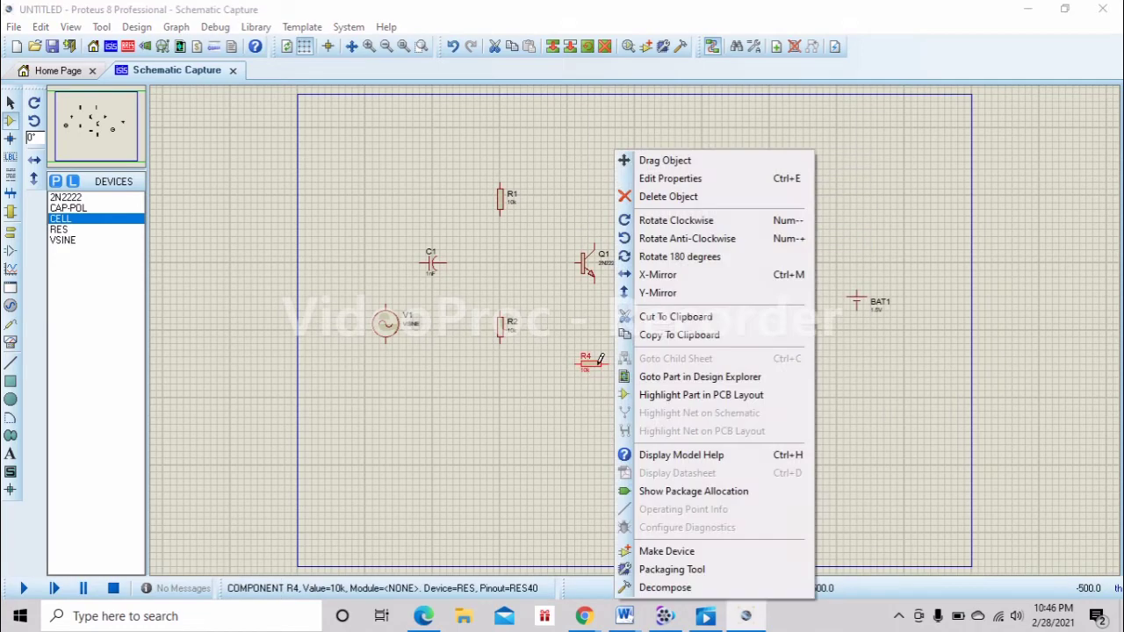
click(725, 240)
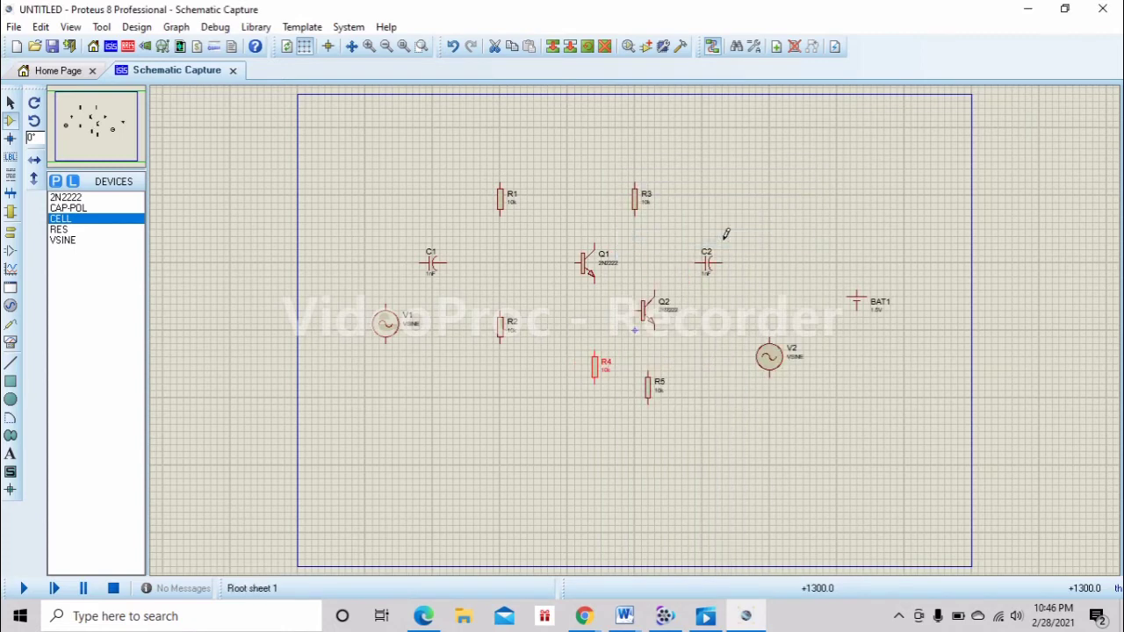
- Move R5 and R3 slightly right so both line up vertically with the collector and emitter pins of Q2
right_click(650, 397)
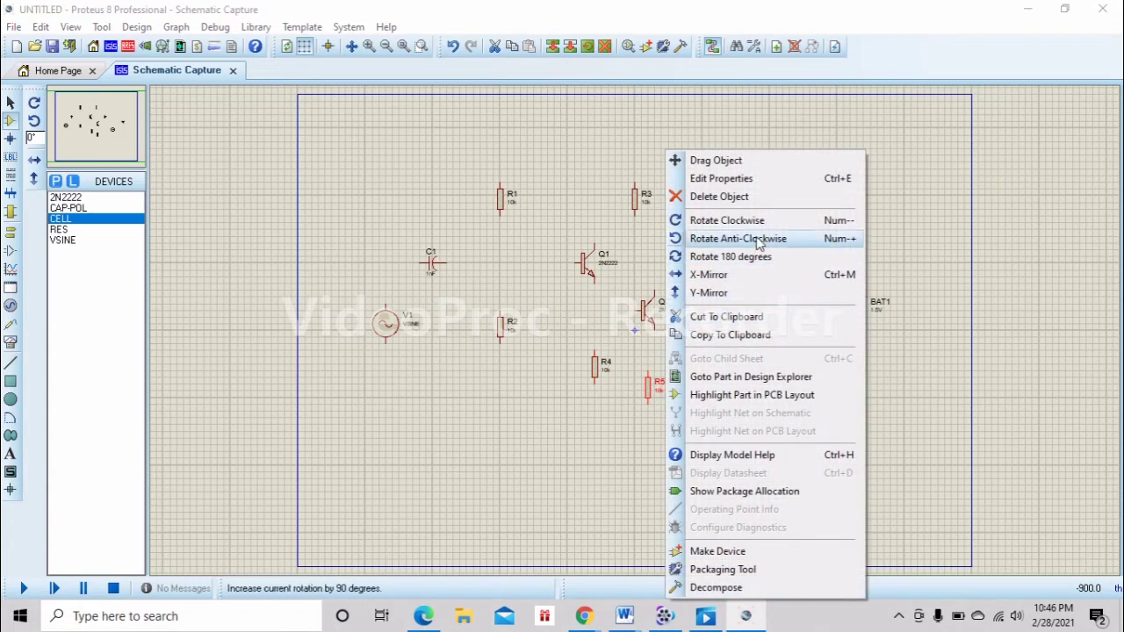
click(741, 160)
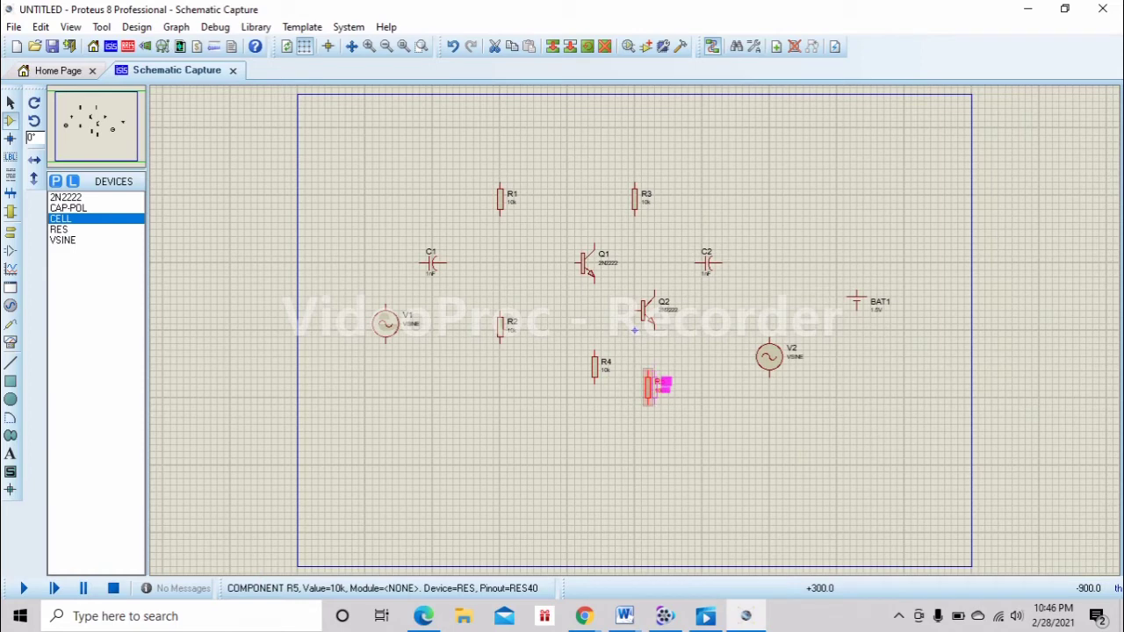
click(651, 392)
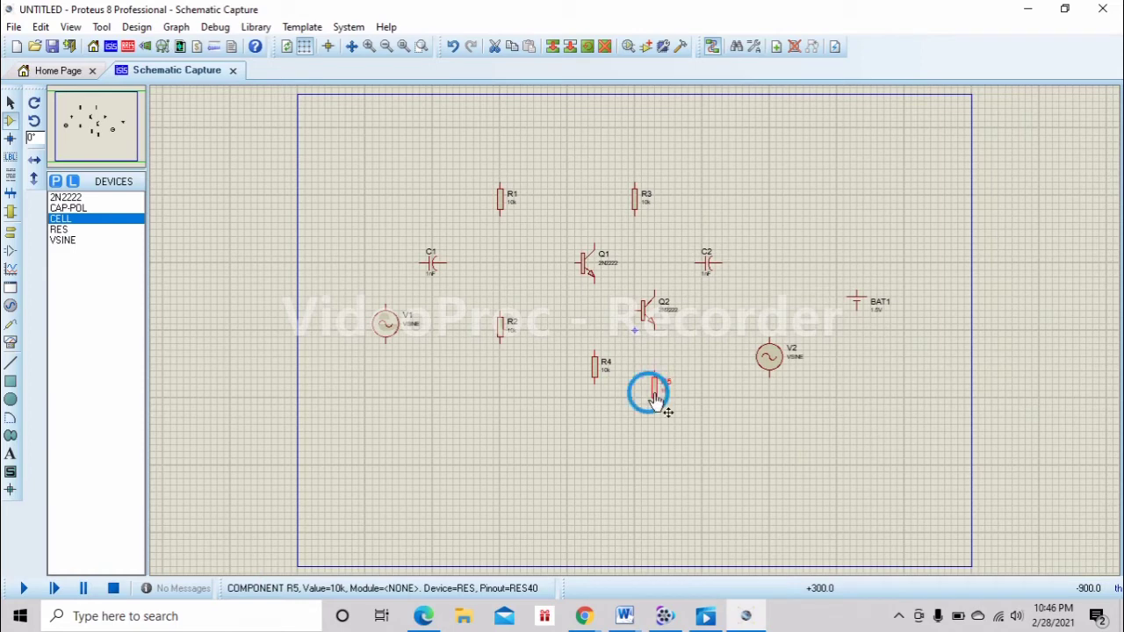
right_click(634, 218)
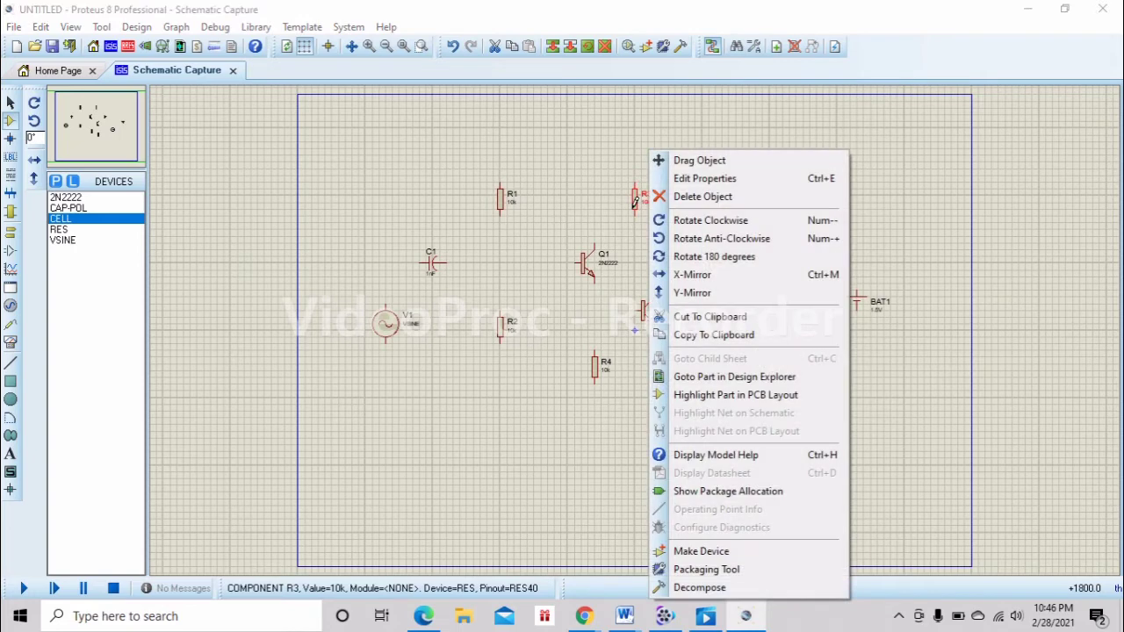
click(694, 160)
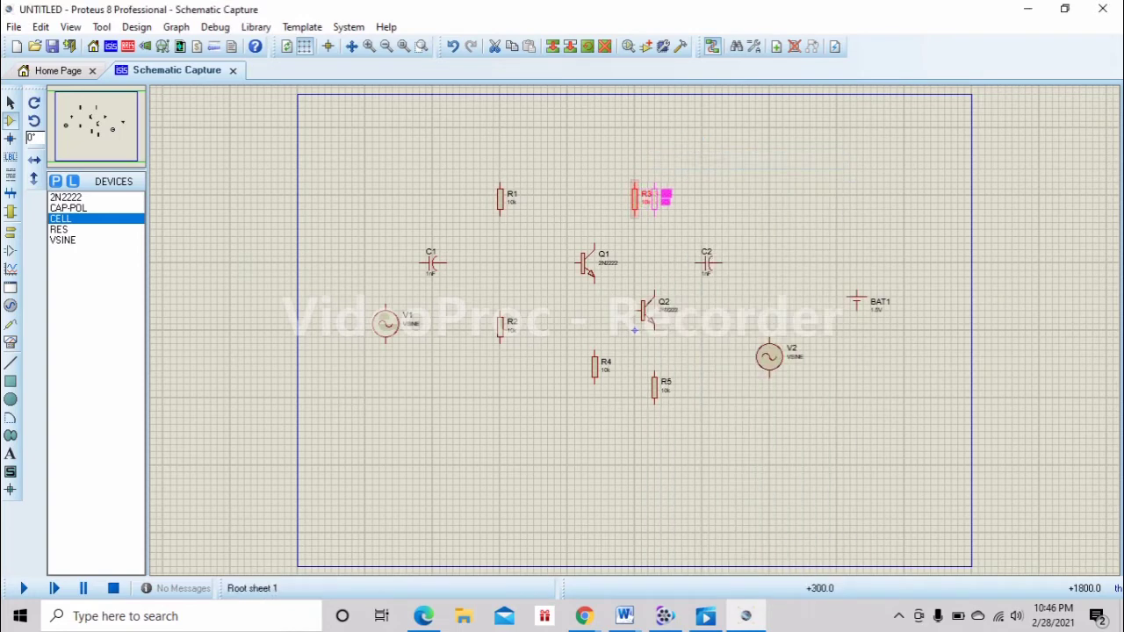
click(654, 215)
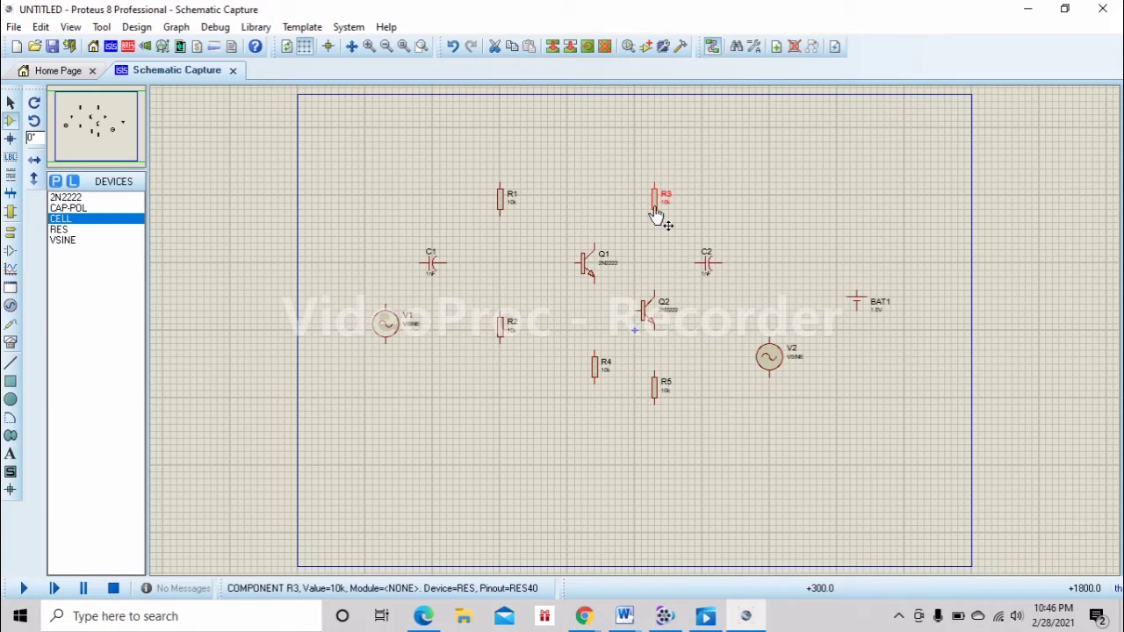
- Move capacitor C2 slightly up and to the right, between R3 and the battery
right_click(707, 271)
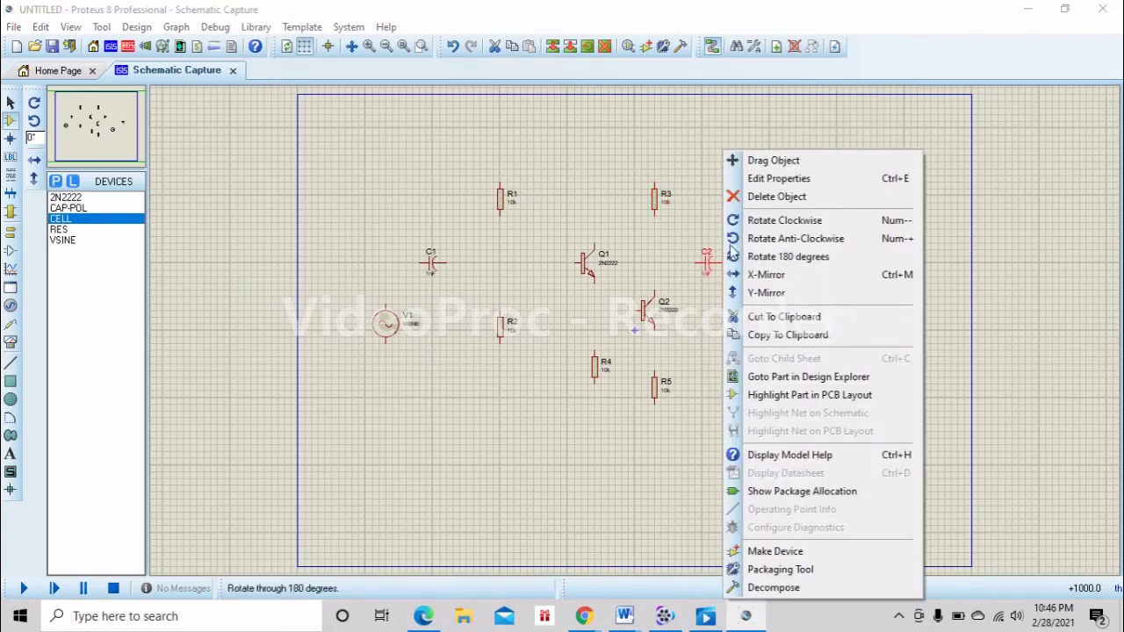
click(801, 161)
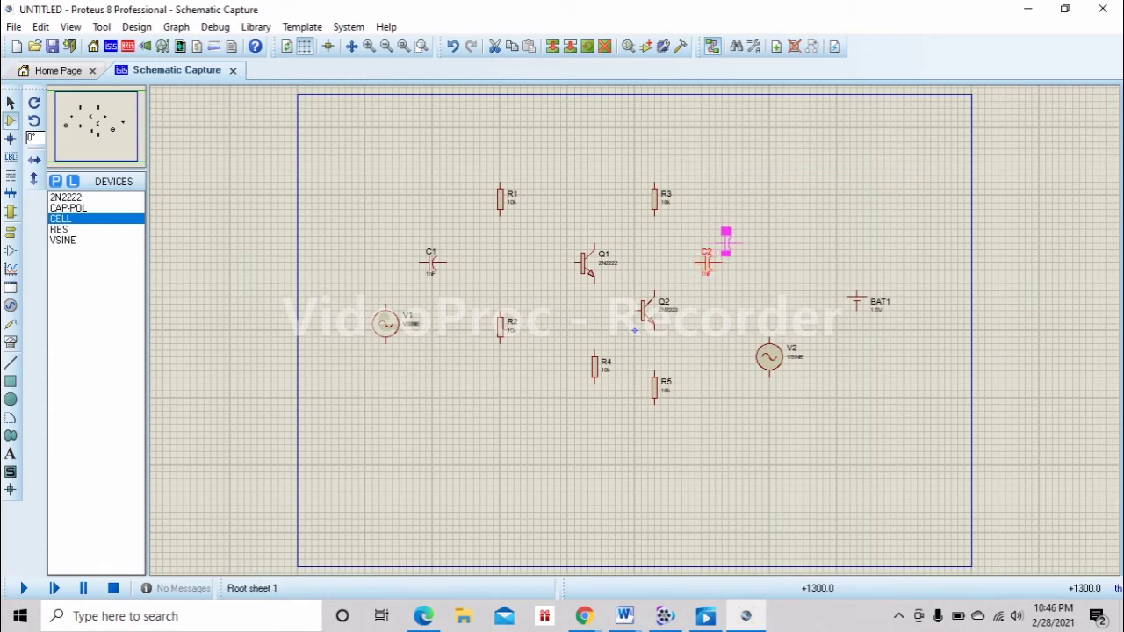
click(734, 239)
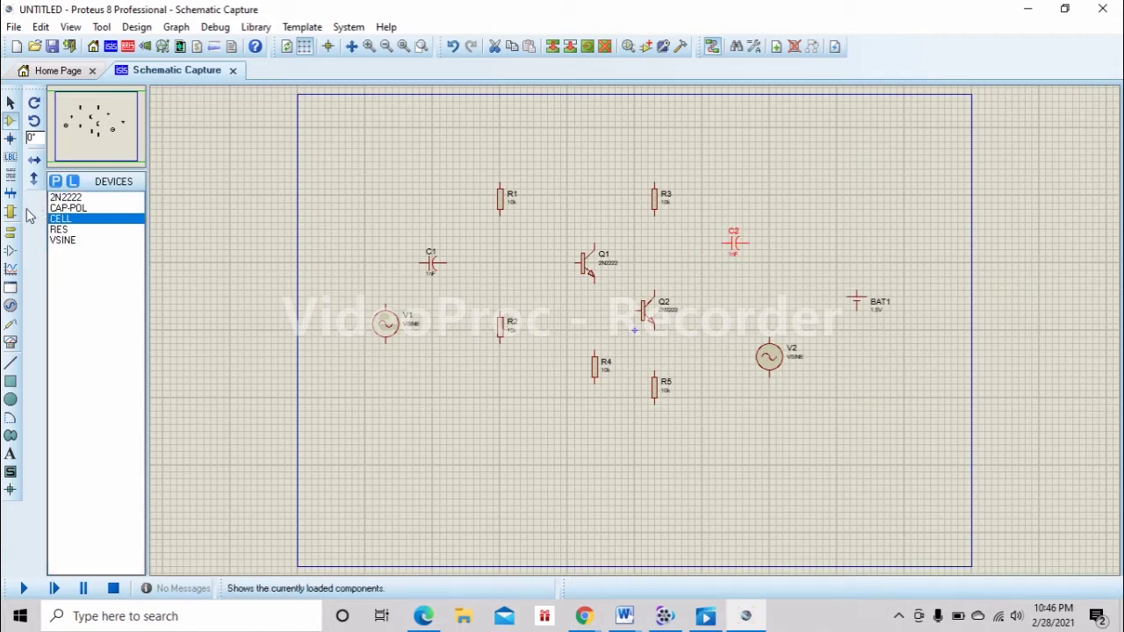
- Place a ground terminal directly below resistor R5
click(12, 233)
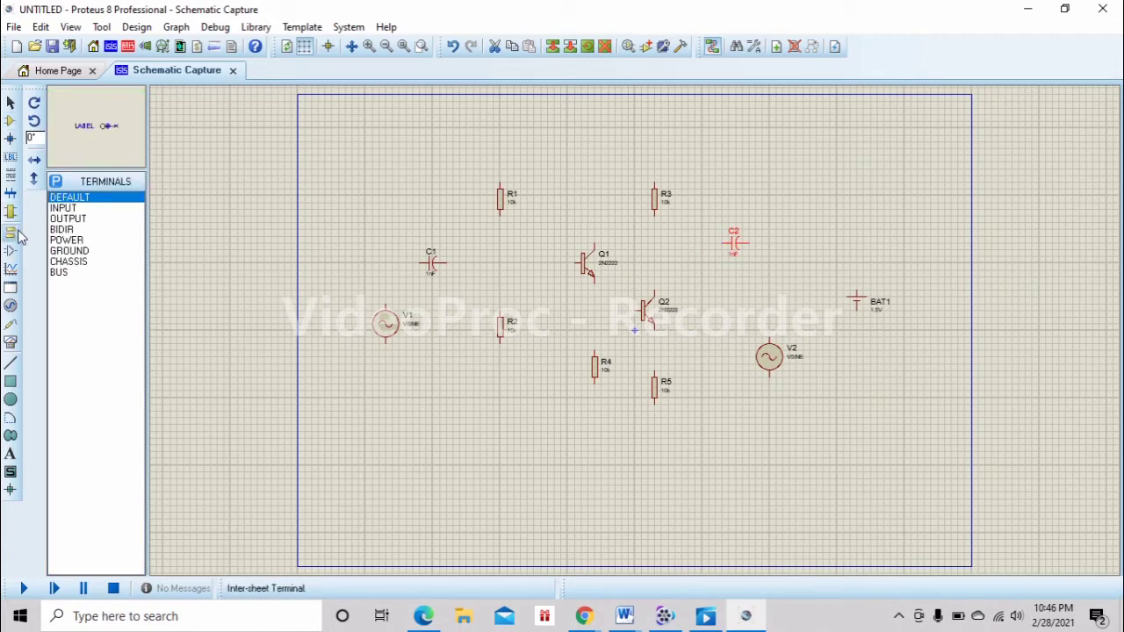
click(75, 252)
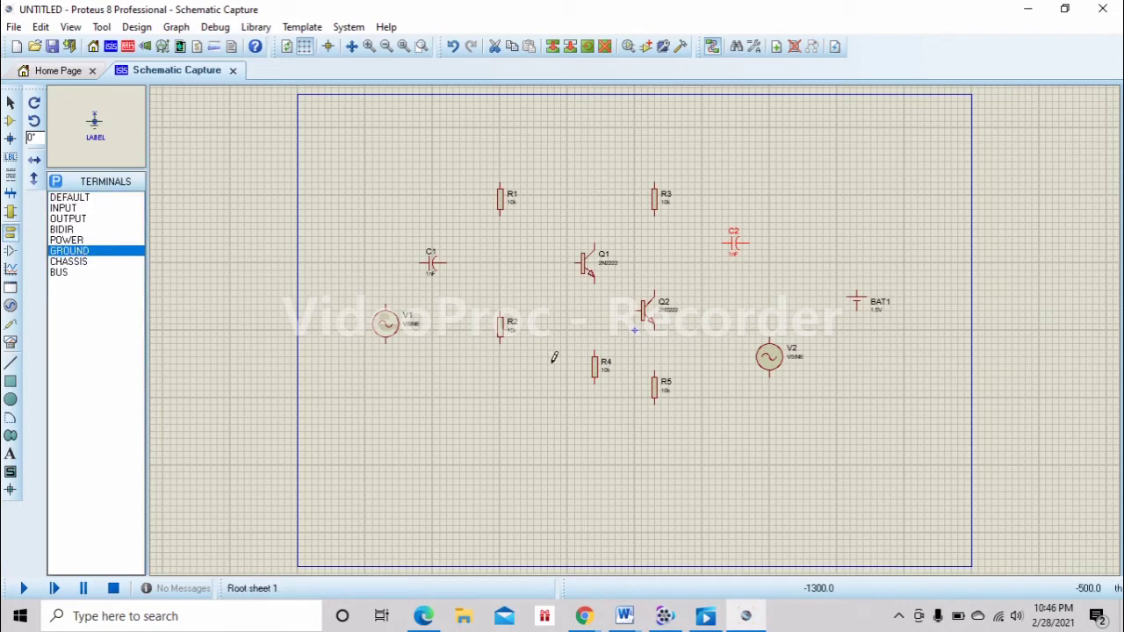
click(657, 438)
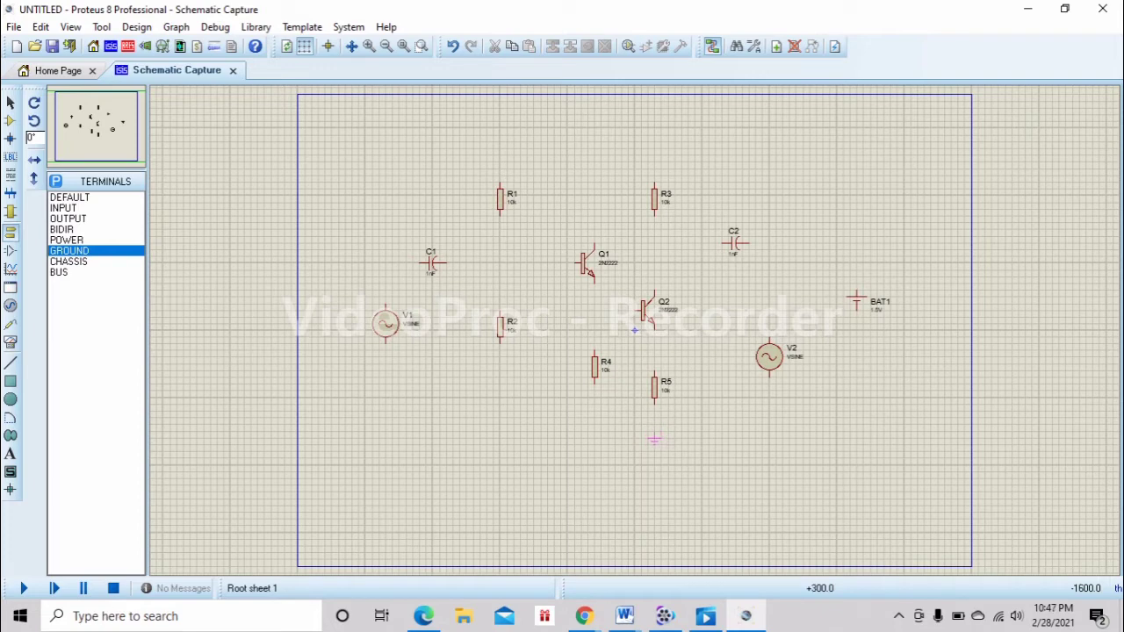
click(654, 440)
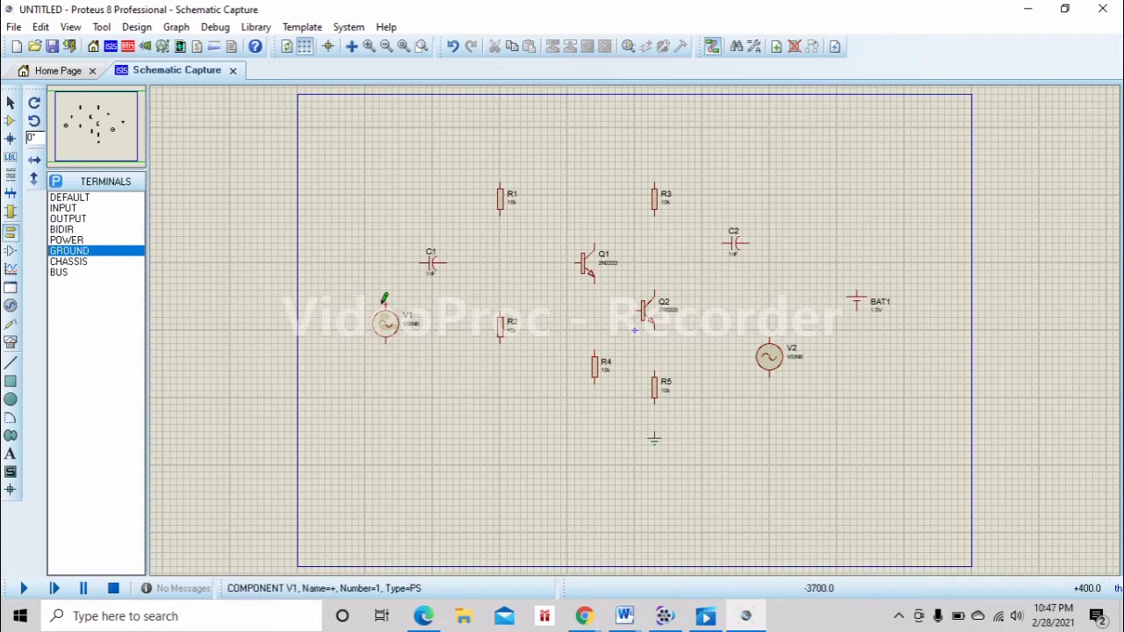
- Wire source V1 through capacitor C1 to the base of Q1, and connect R1's lower end to R2's upper end
drag(384, 304, 420, 262)
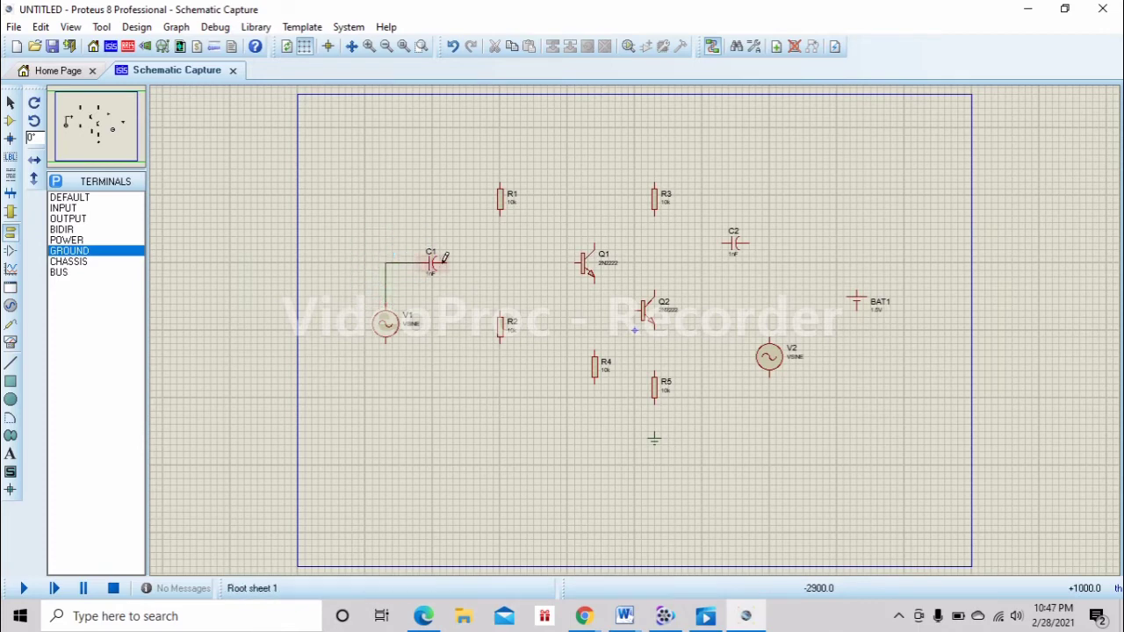
drag(445, 262, 572, 262)
drag(502, 210, 500, 315)
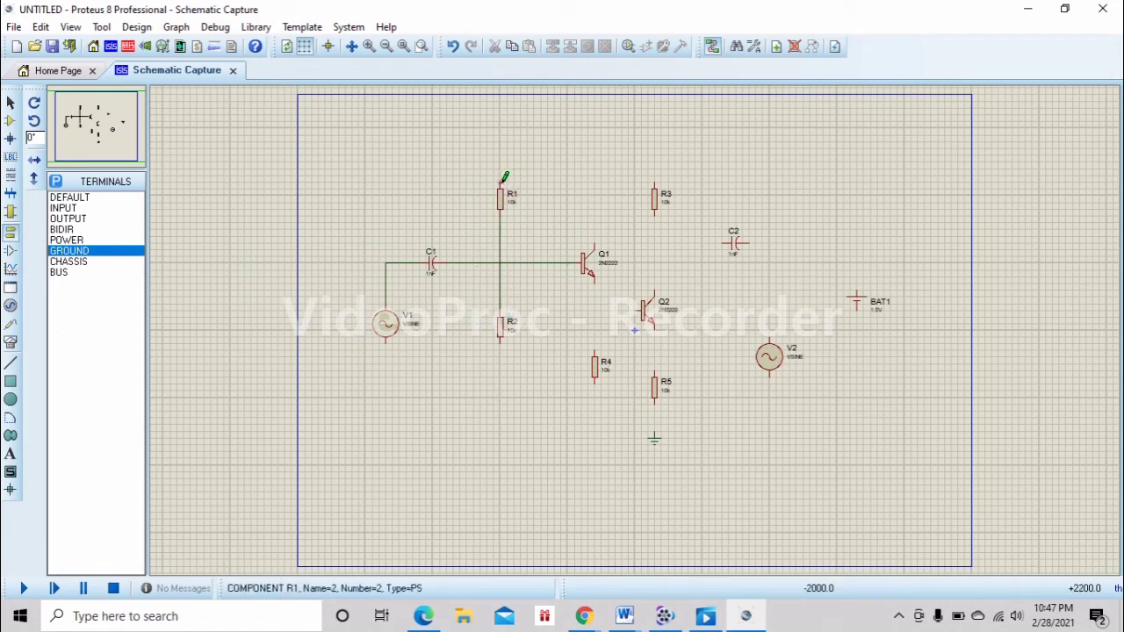
- Wire R1's upper end to the top of battery BAT1, and connect R3 between that supply wire and Q2's collector
drag(505, 178, 857, 297)
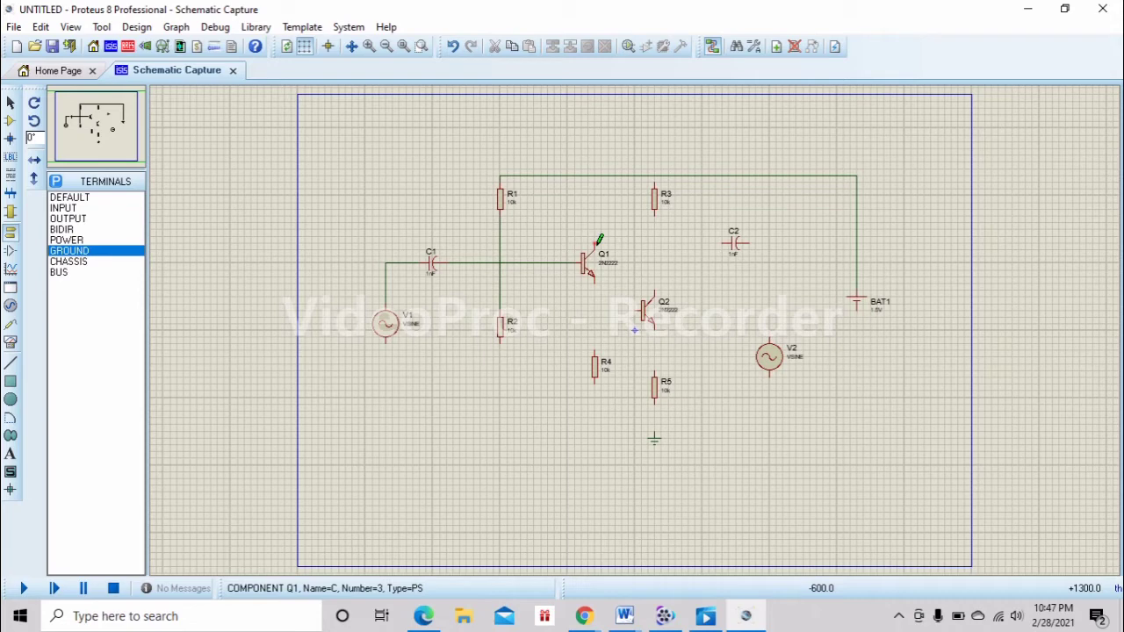
click(658, 177)
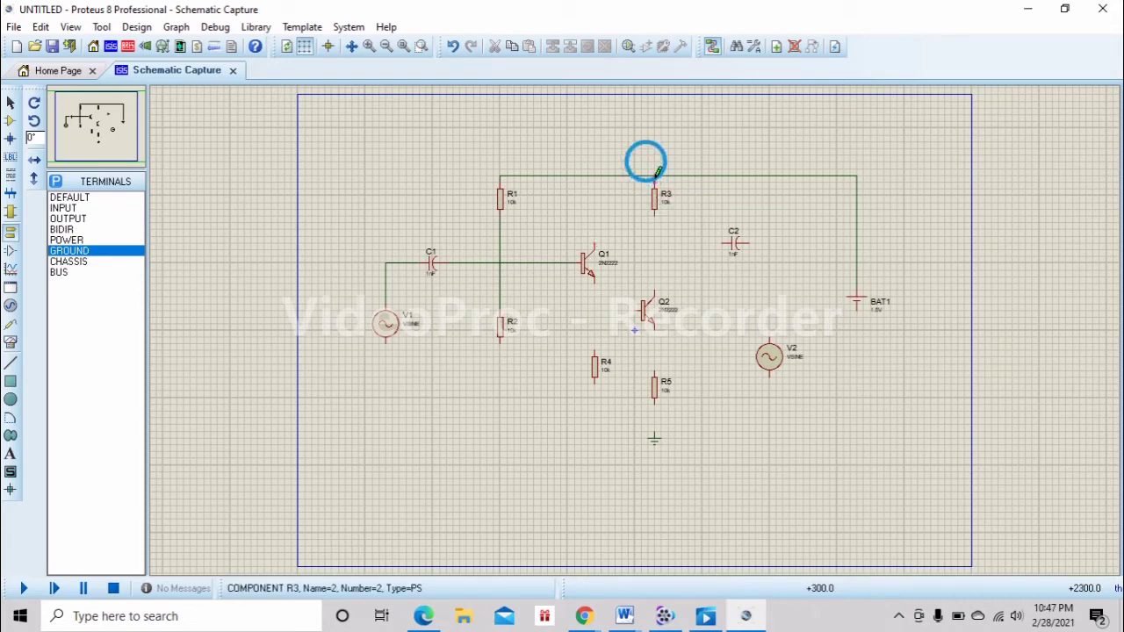
click(655, 211)
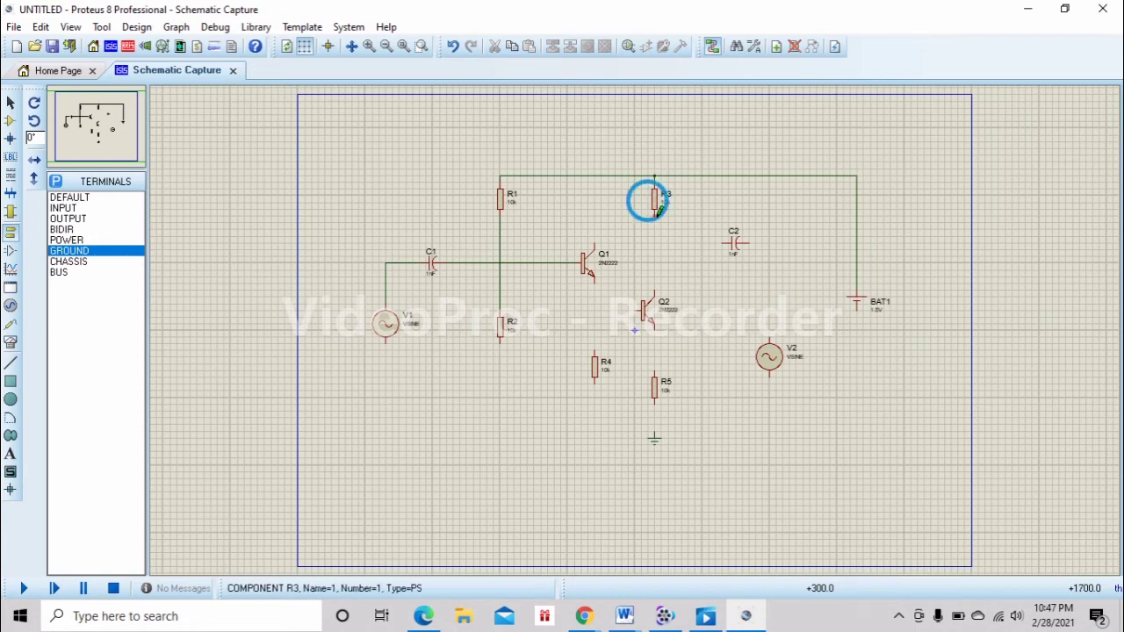
click(657, 280)
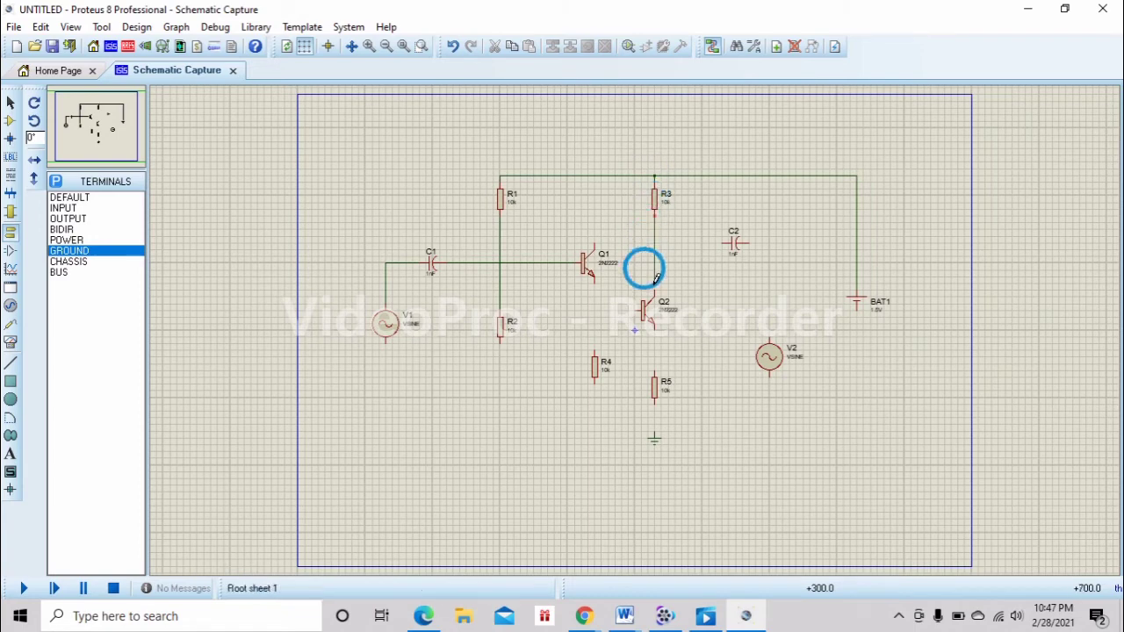
- Wire Q2's emitter to the upper end of R5 and R5's lower end to the ground terminal
click(657, 330)
click(657, 362)
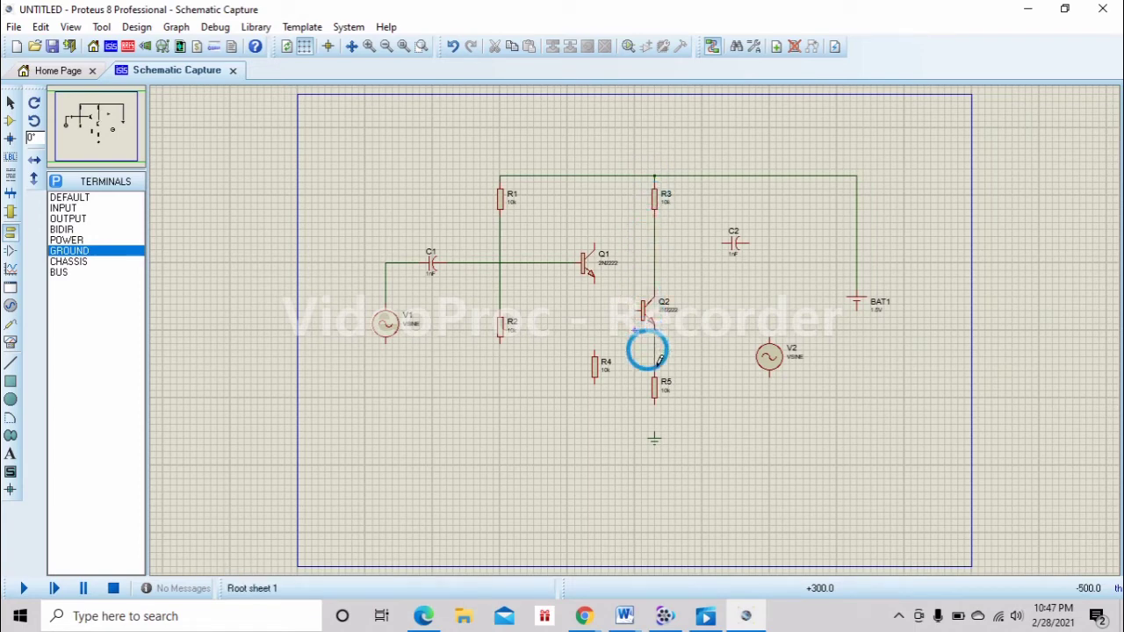
click(657, 398)
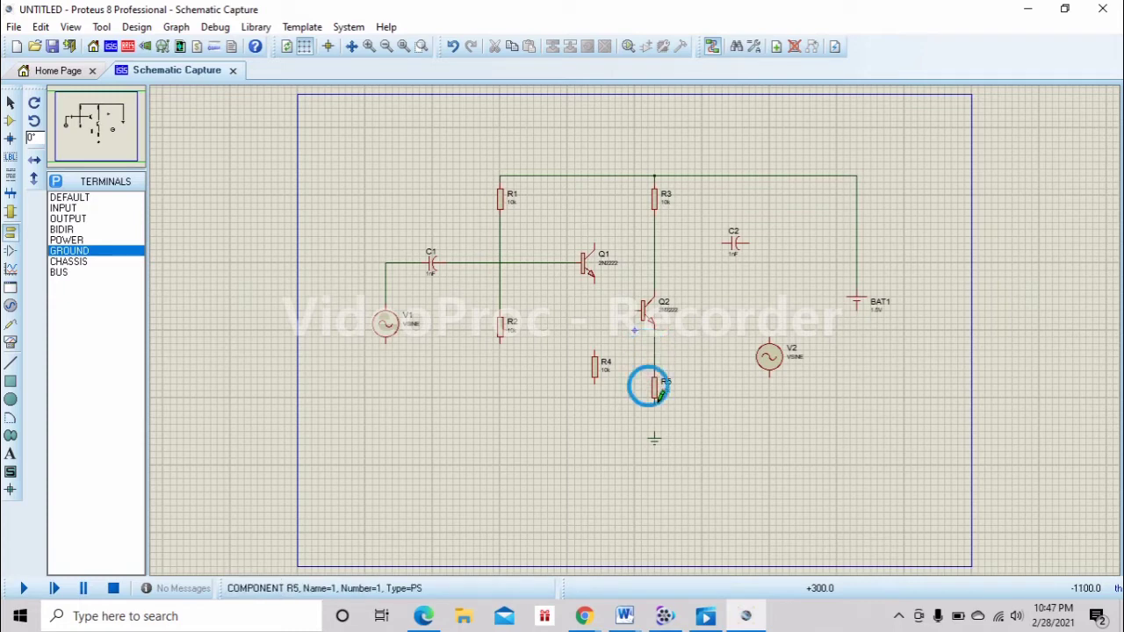
click(657, 420)
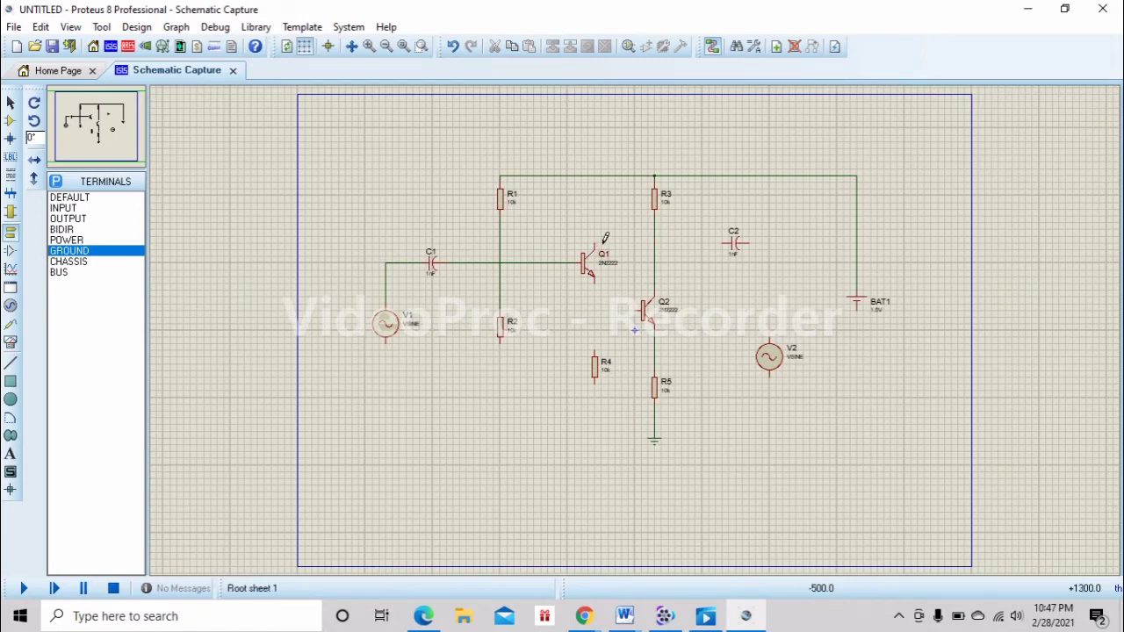
- Wire Q1's collector through capacitor C2 to the upper pin of V2, and Q1's emitter to R4
drag(598, 238, 726, 240)
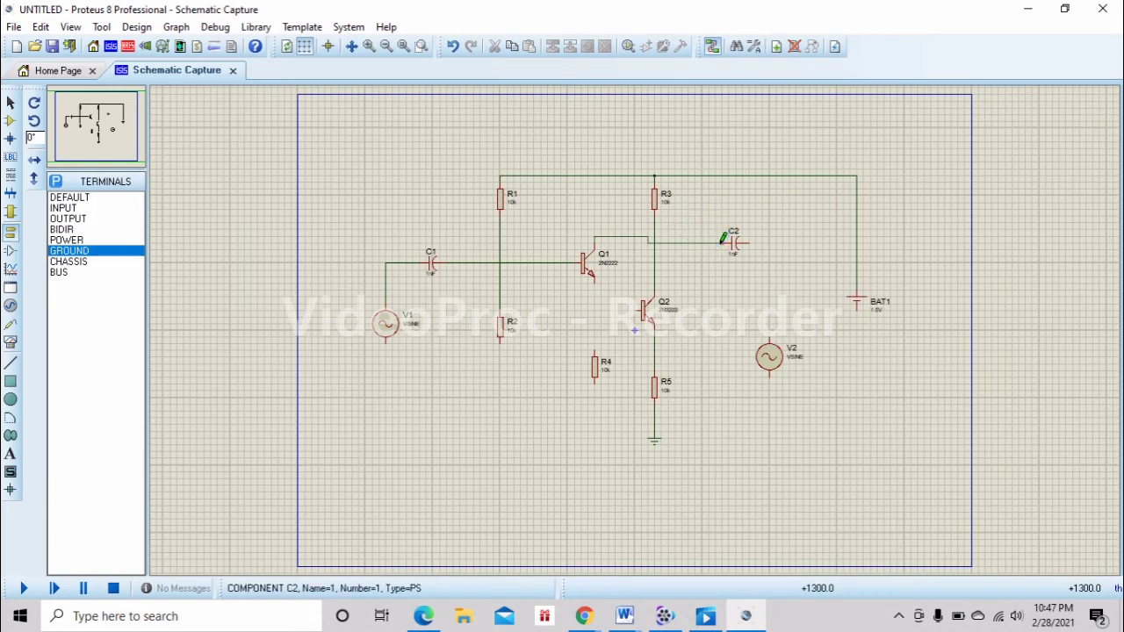
drag(600, 279, 602, 347)
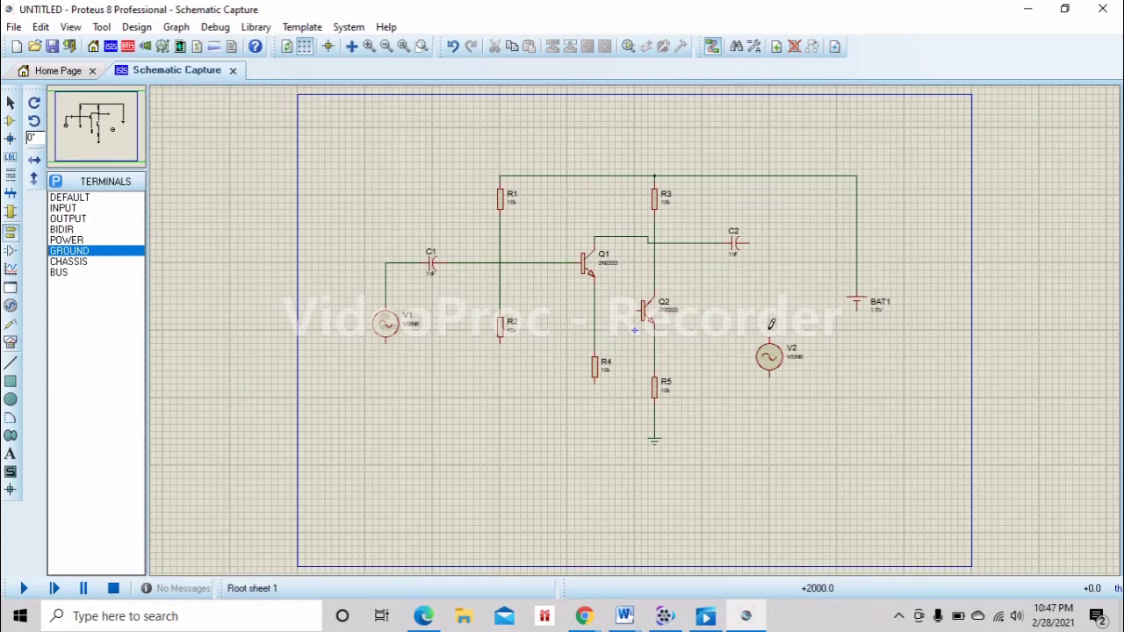
drag(769, 336, 762, 237)
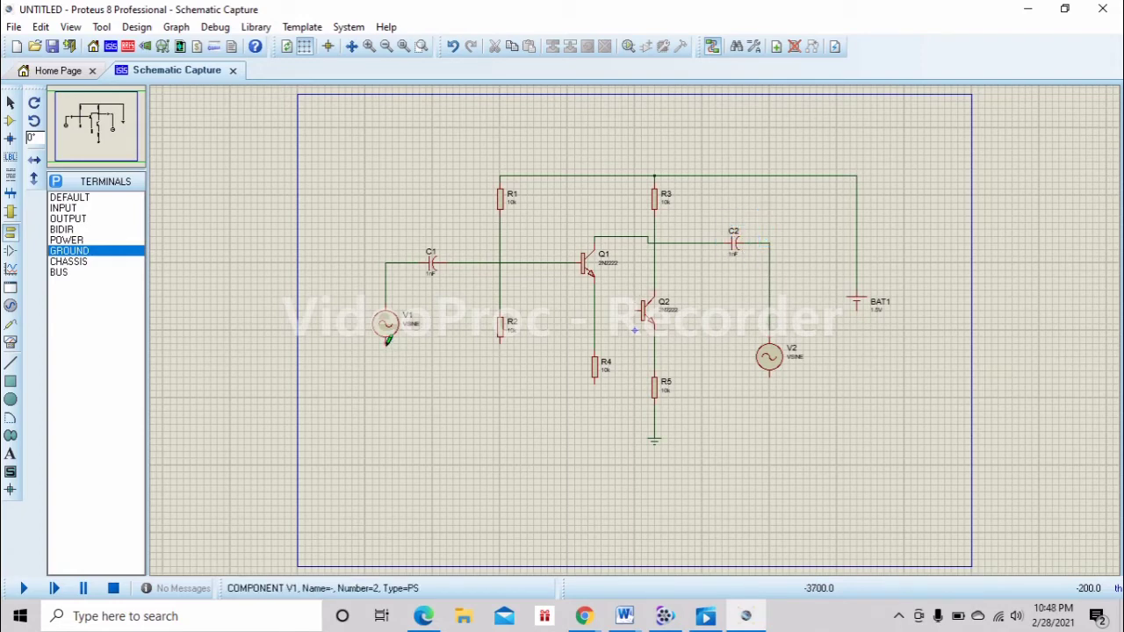
- Run a common bottom wire from V1 to BAT1 and connect the lower ends of V2, R4 and R2 to it
drag(386, 341, 860, 307)
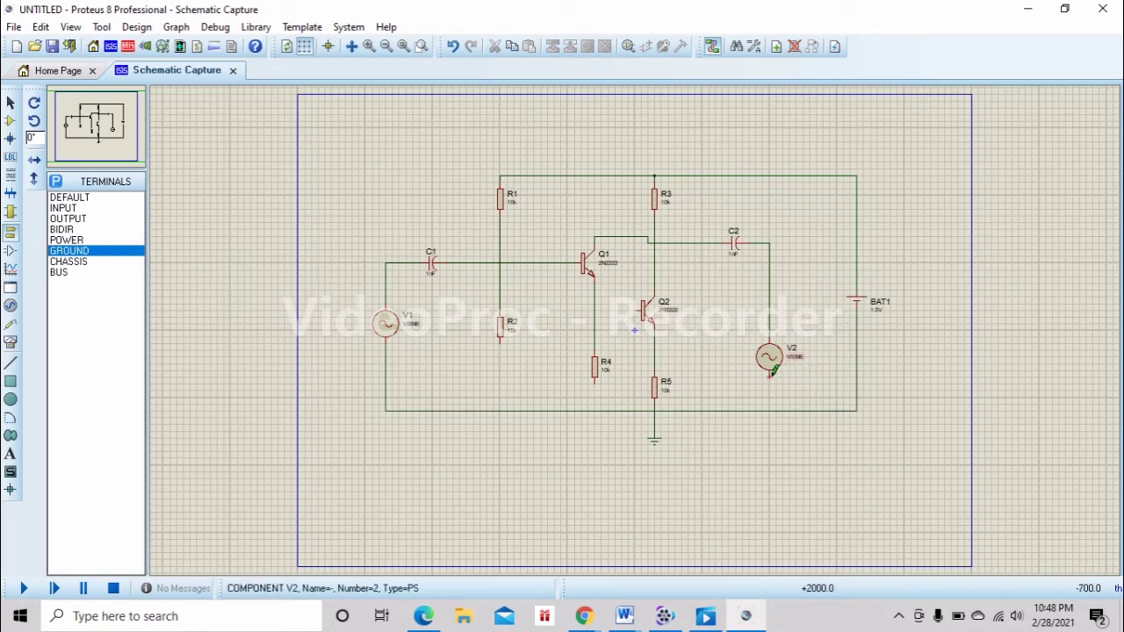
drag(775, 372, 773, 409)
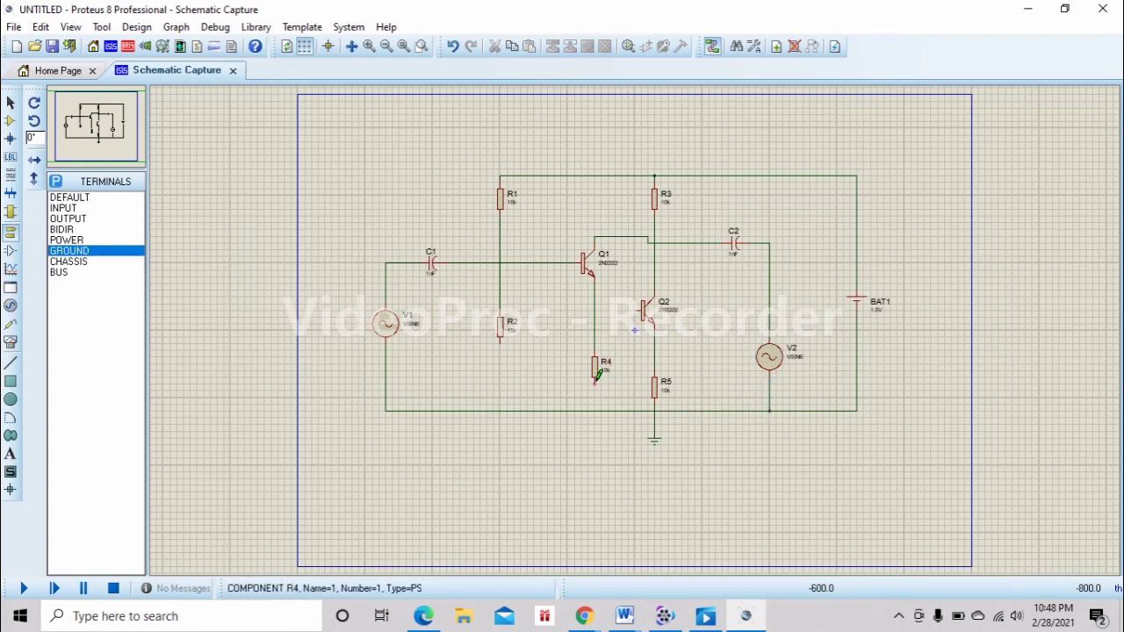
drag(596, 378, 597, 410)
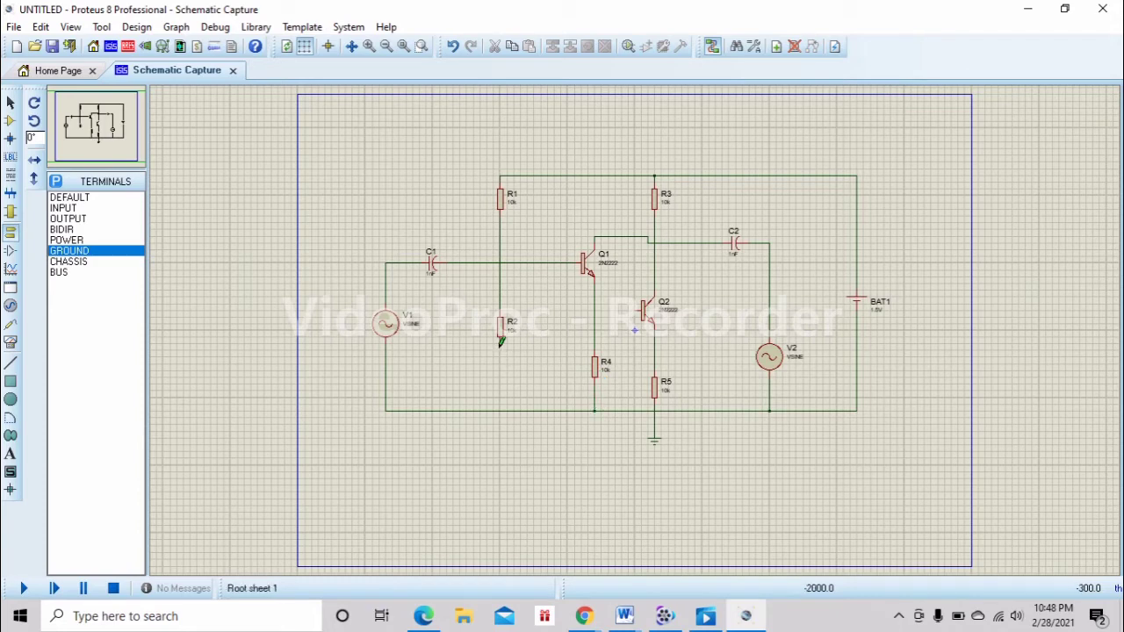
drag(501, 339, 504, 409)
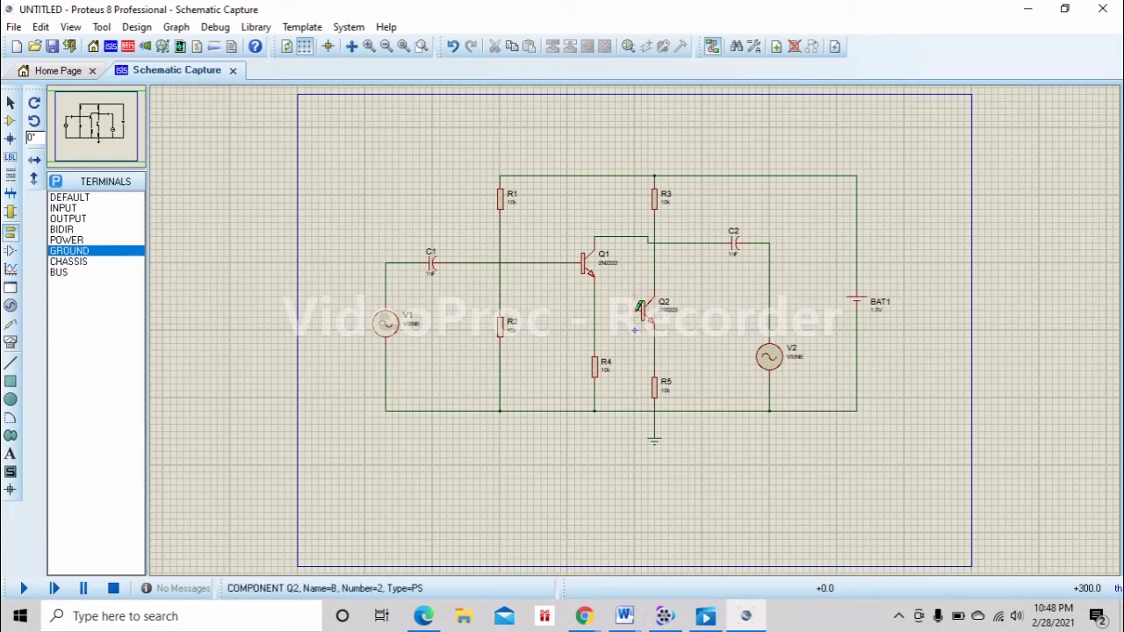
- Wire the base of Q2 to the connection between Q1's emitter and R4
drag(640, 308, 594, 309)
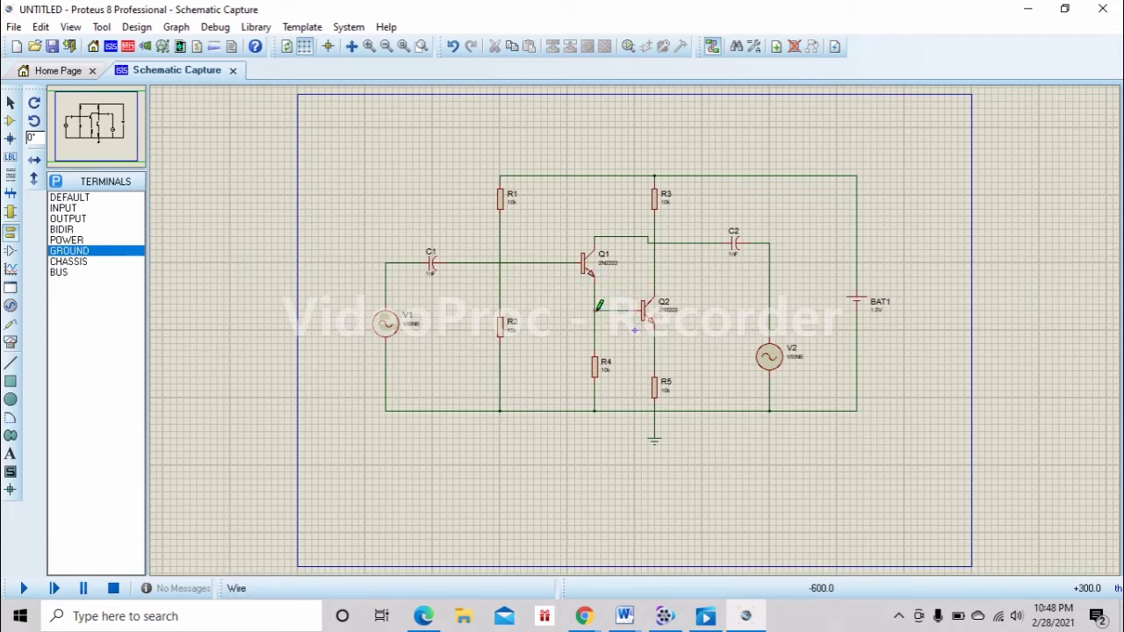
click(596, 310)
- In the properties of sine source V1, set the amplitude to 3 and the frequency to 100
right_click(409, 332)
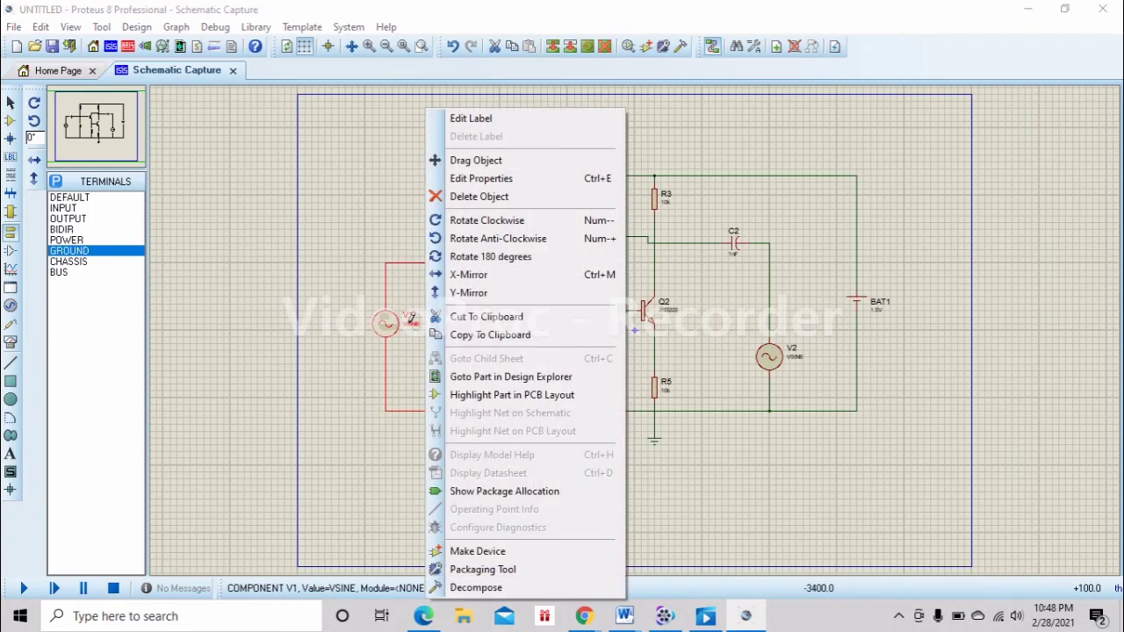
click(523, 180)
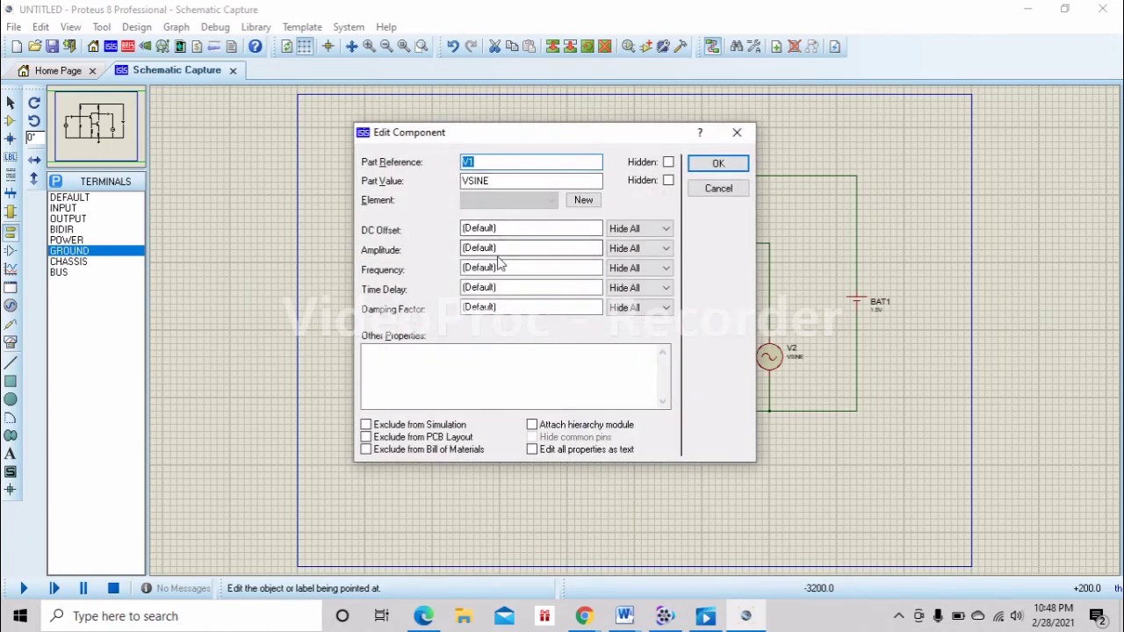
drag(498, 249, 455, 246)
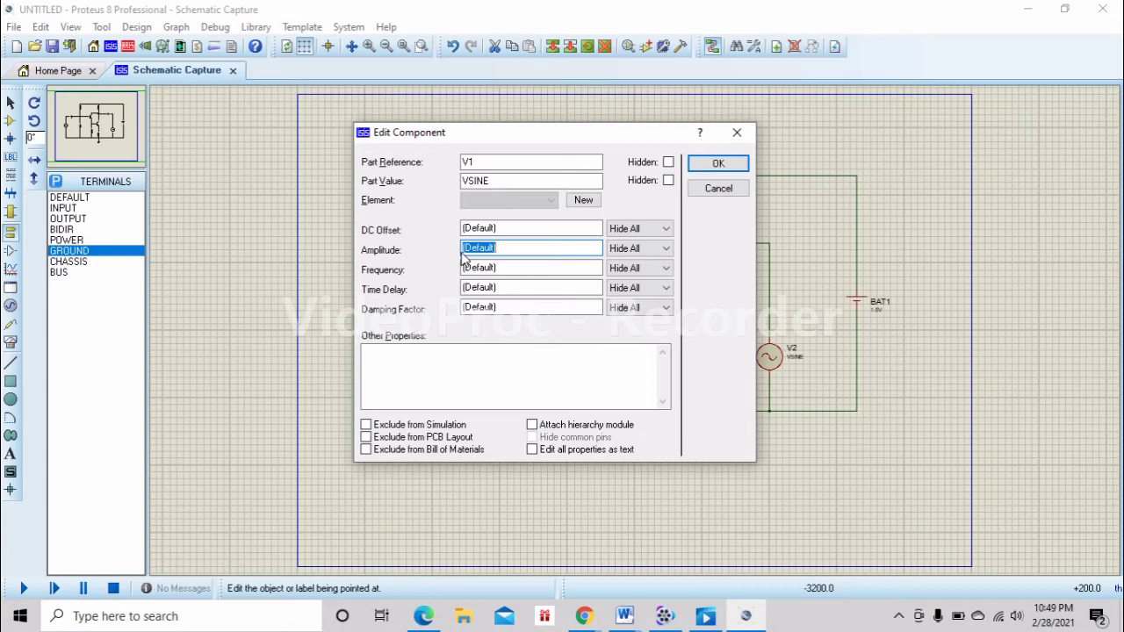
text(3)
key(Tab)
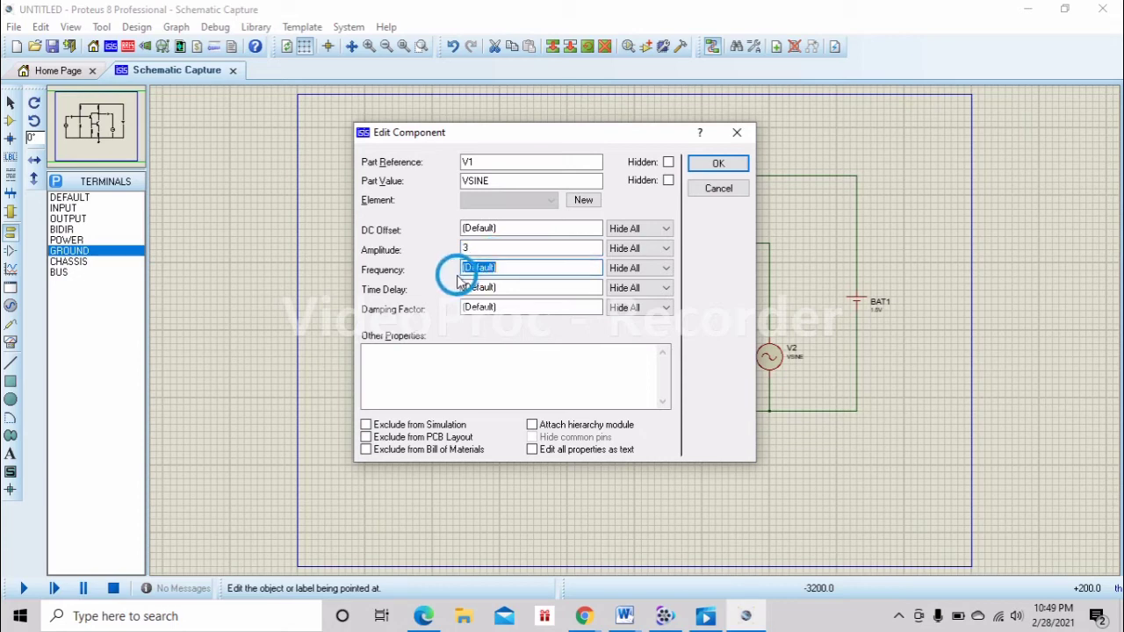
text(100)
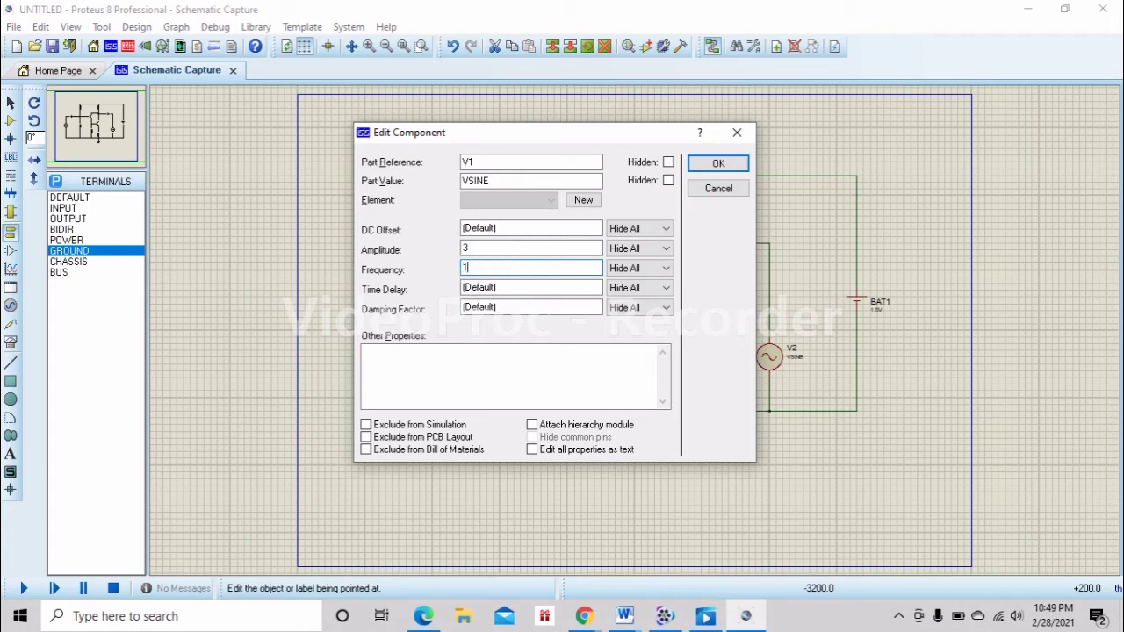
- Set the visibility of V1's amplitude and frequency to Hide Name and apply the component properties
click(665, 249)
click(665, 274)
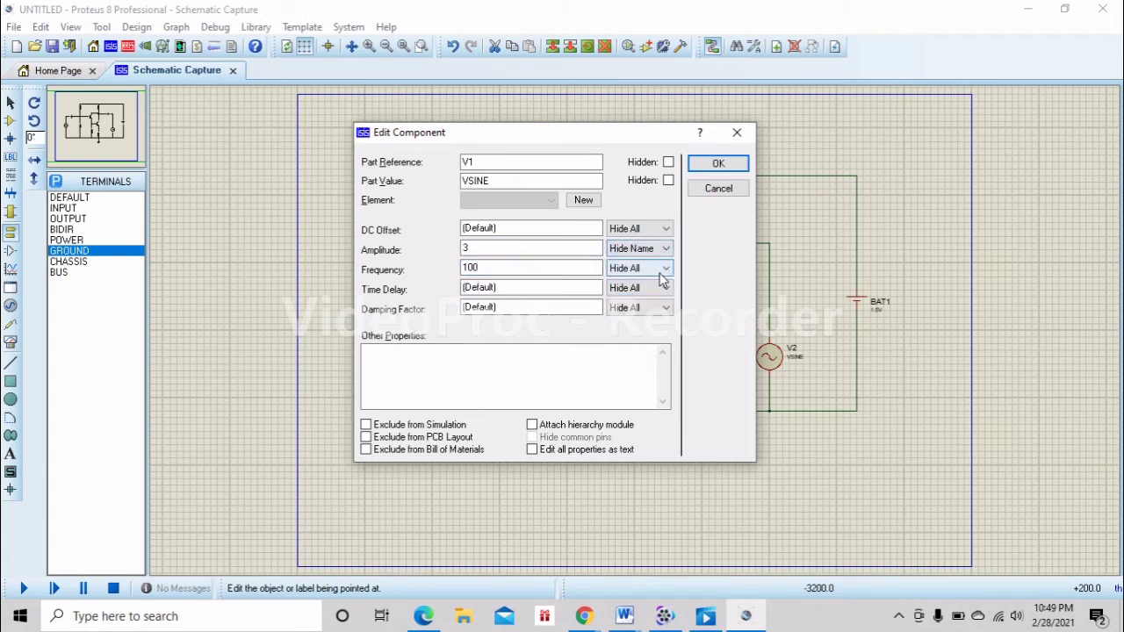
click(666, 268)
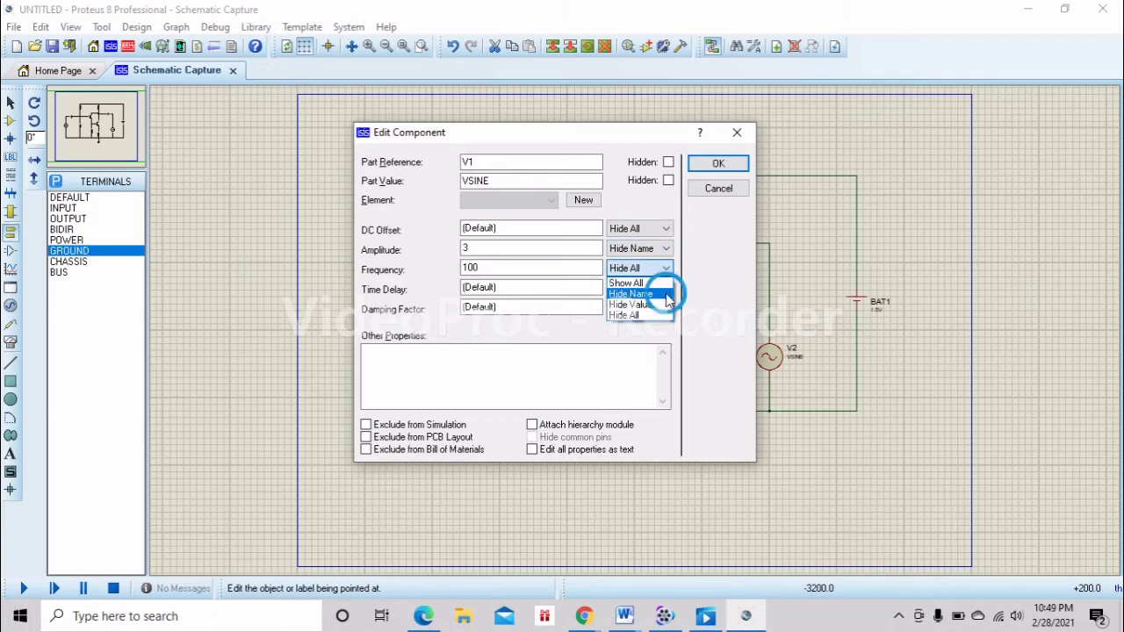
click(669, 288)
click(718, 165)
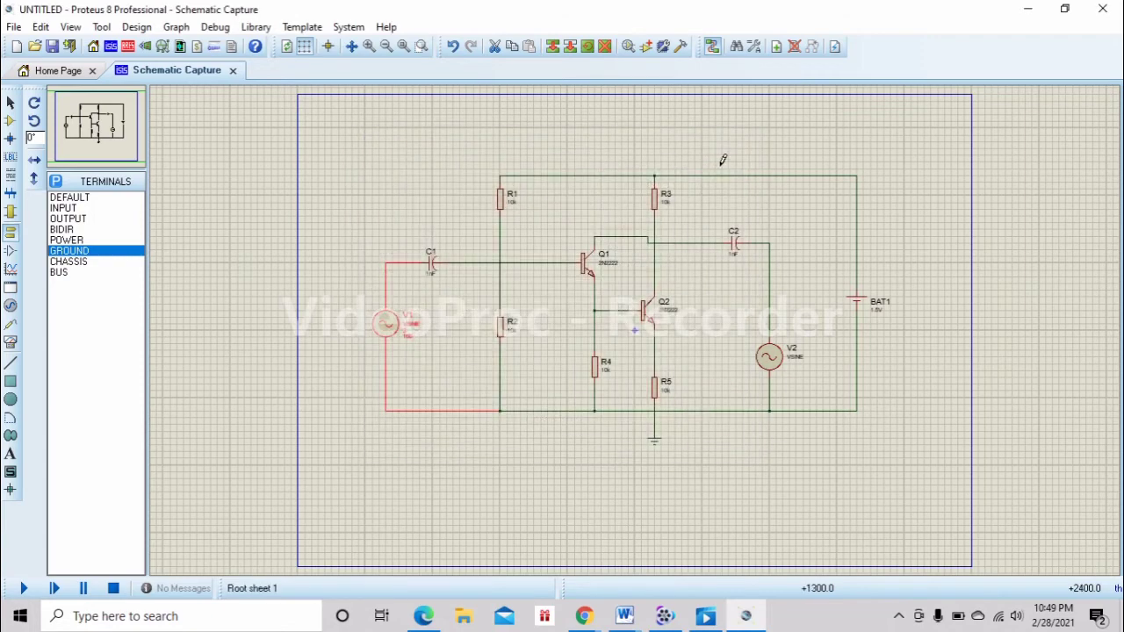
- Set the value of capacitor C1 to 4,7nF
double_click(433, 279)
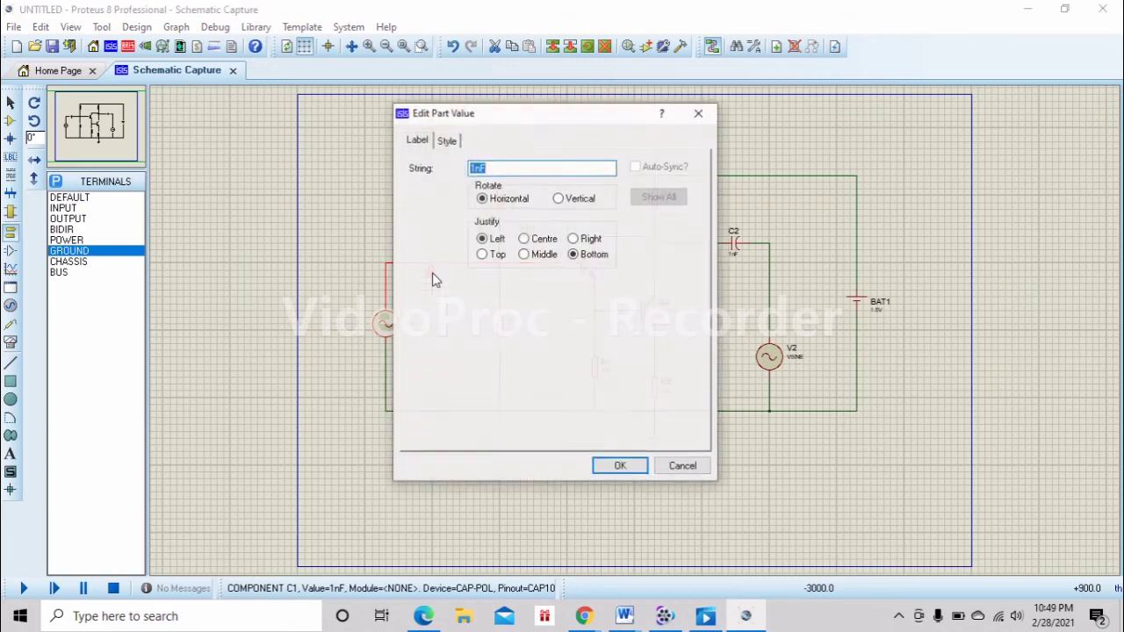
click(475, 169)
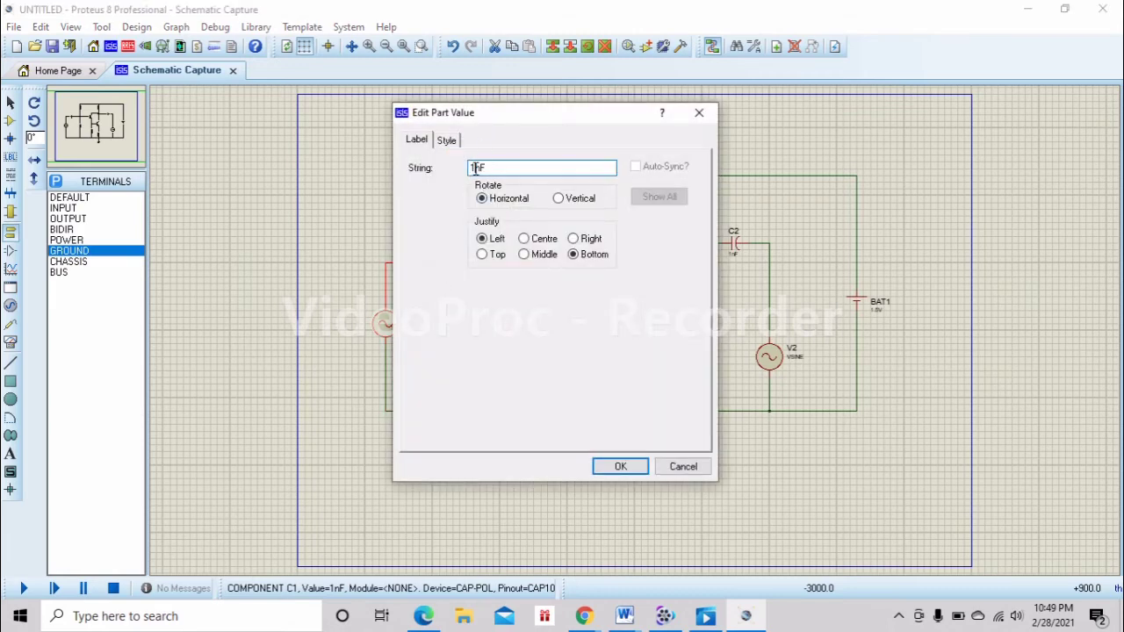
text(4,7)
click(604, 467)
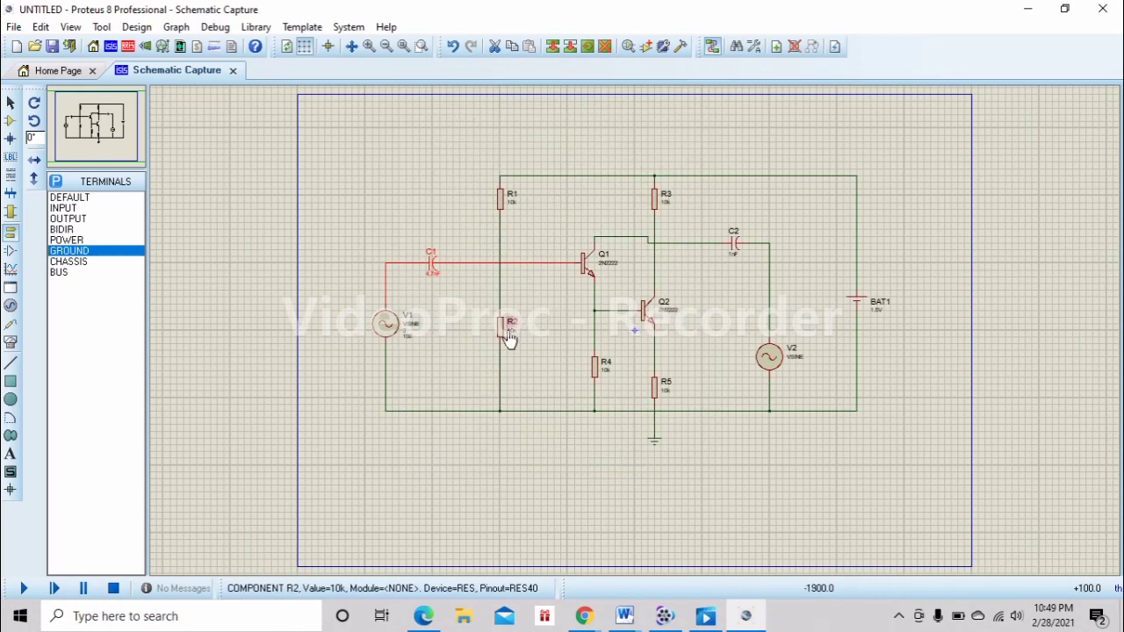
- Set the value of resistor R2 to 1k
double_click(514, 342)
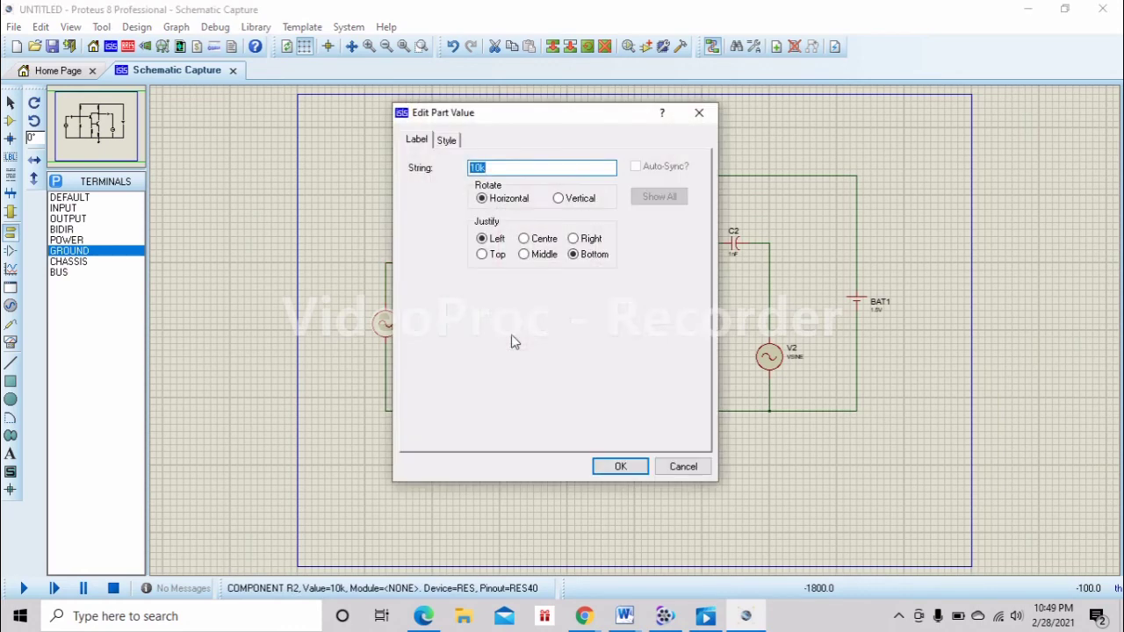
click(478, 169)
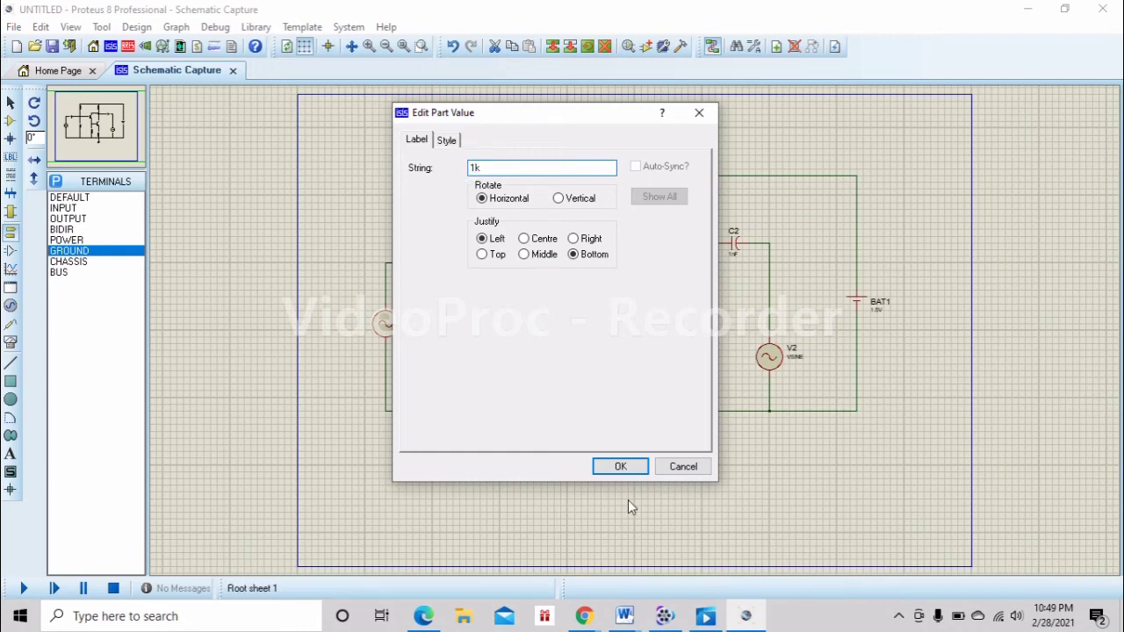
click(620, 466)
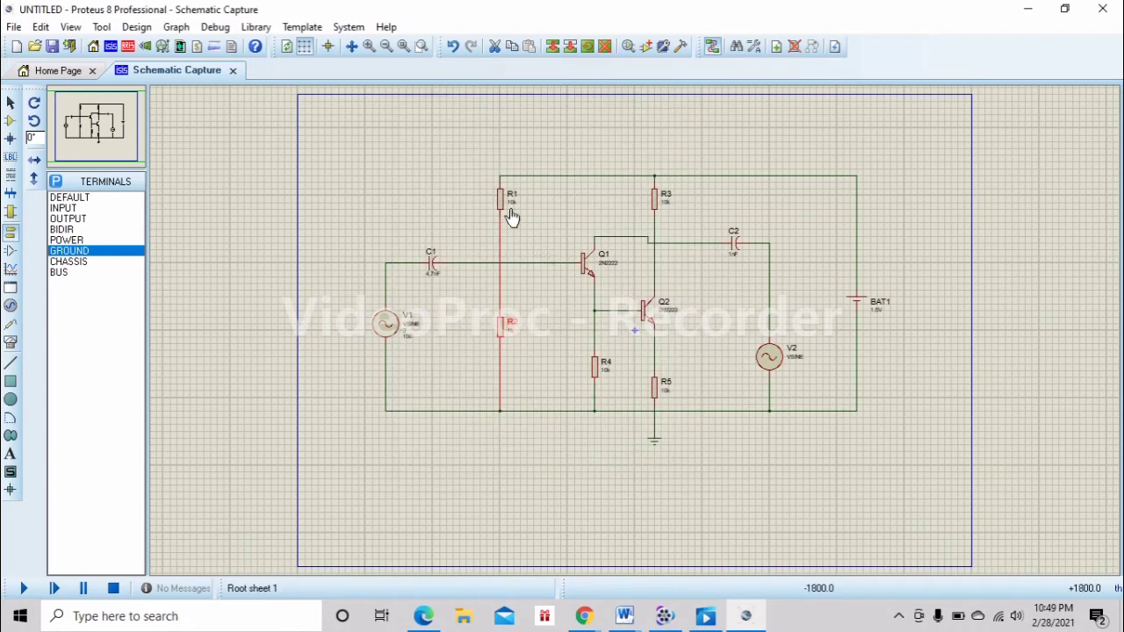
- Set the value of resistor R1 to 20k
double_click(516, 211)
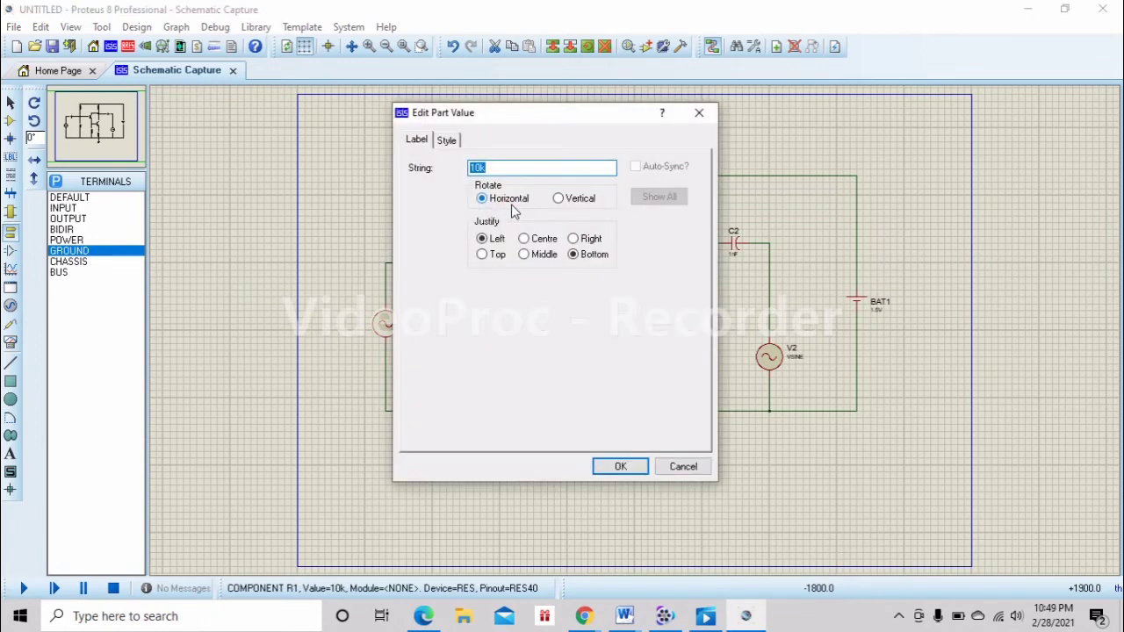
click(476, 169)
key(BackSpace)
text(2)
click(620, 467)
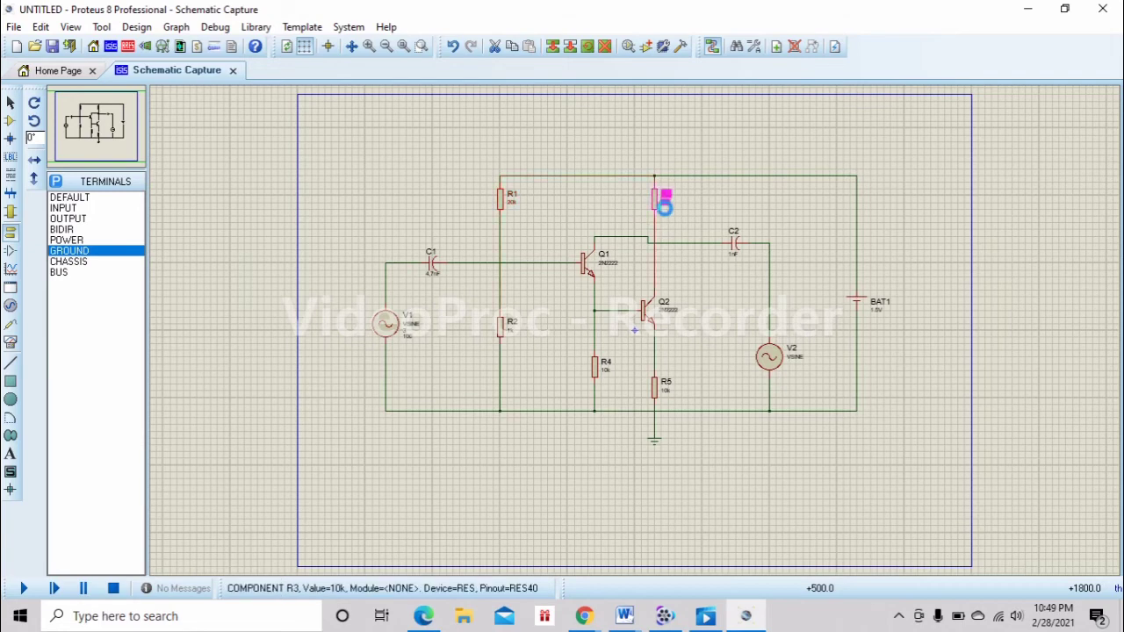
- Set the value of resistor R3 to 100k
double_click(666, 204)
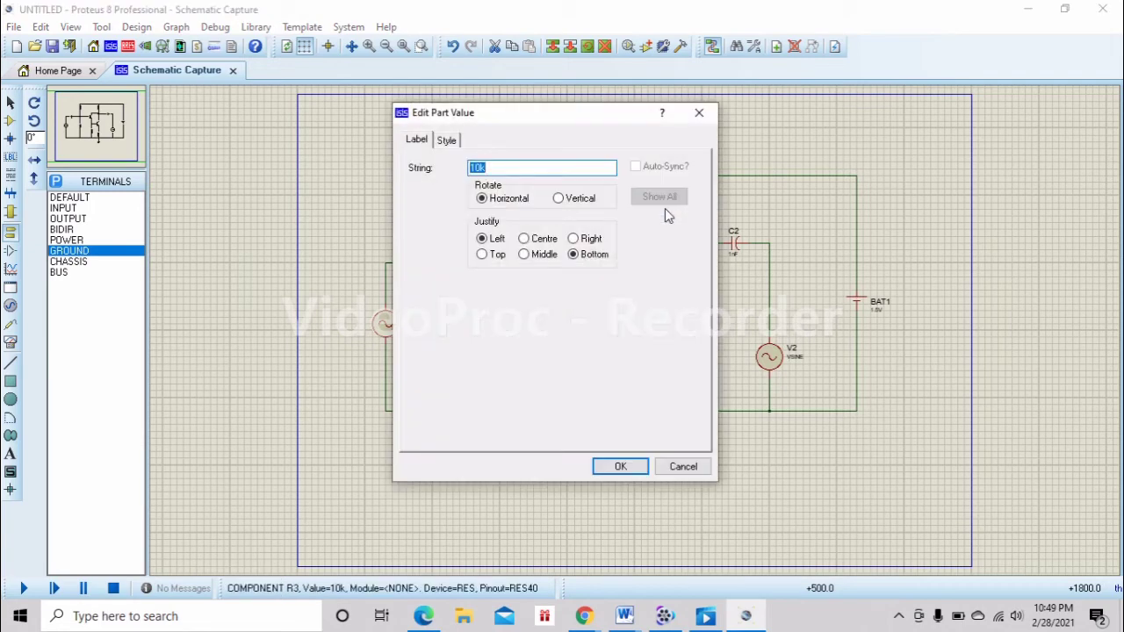
click(472, 167)
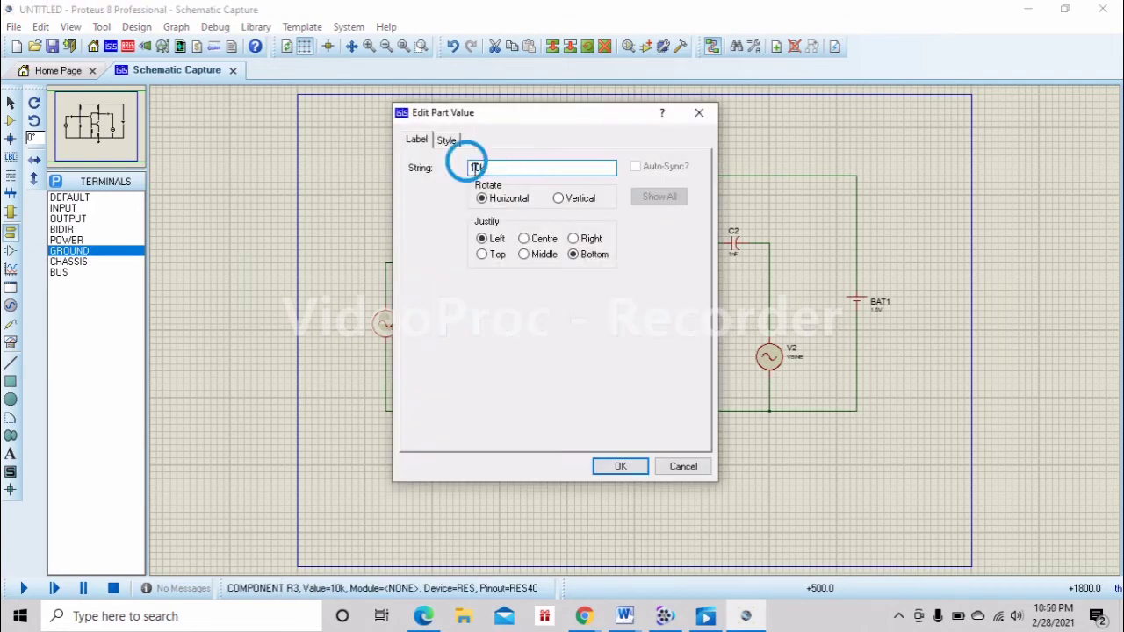
text(0)
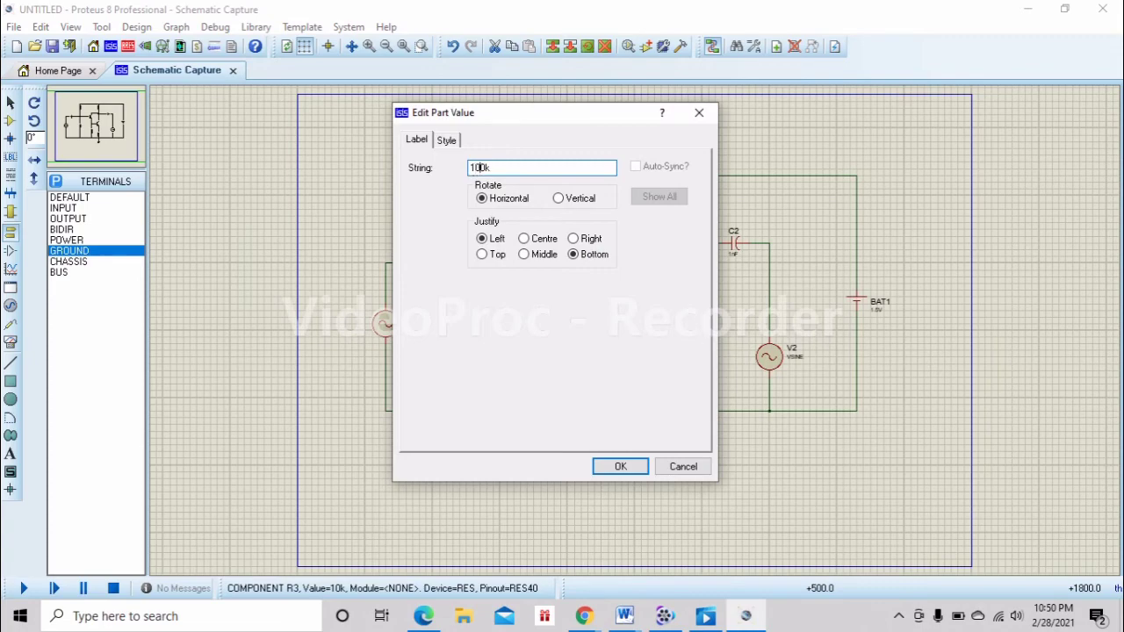
click(603, 464)
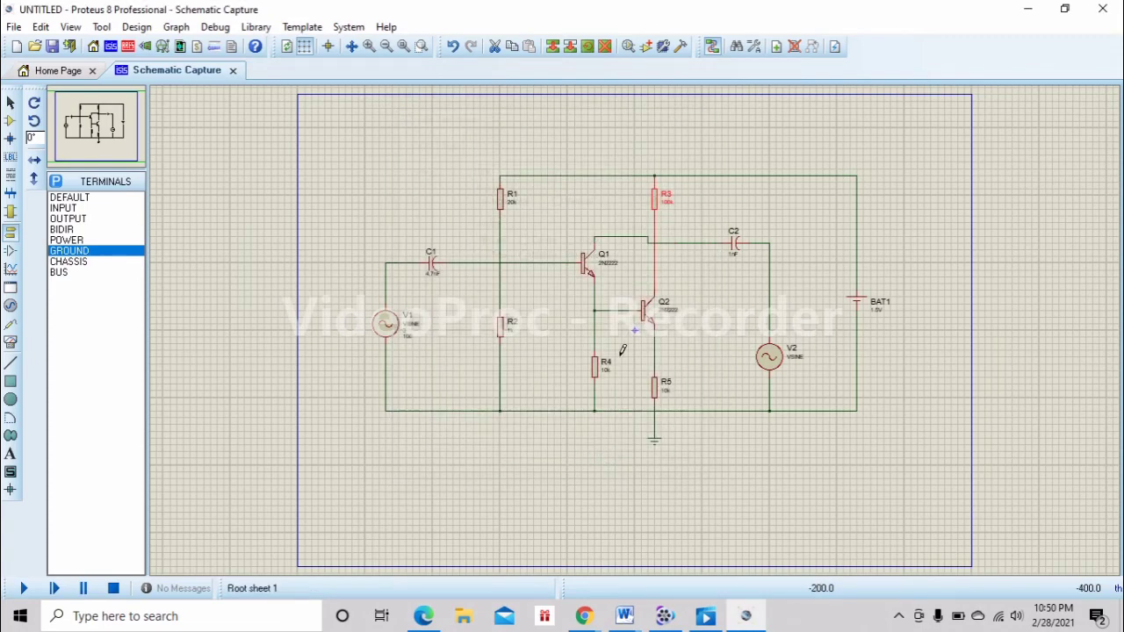
- Set the value of resistor R4 to 1k
double_click(611, 376)
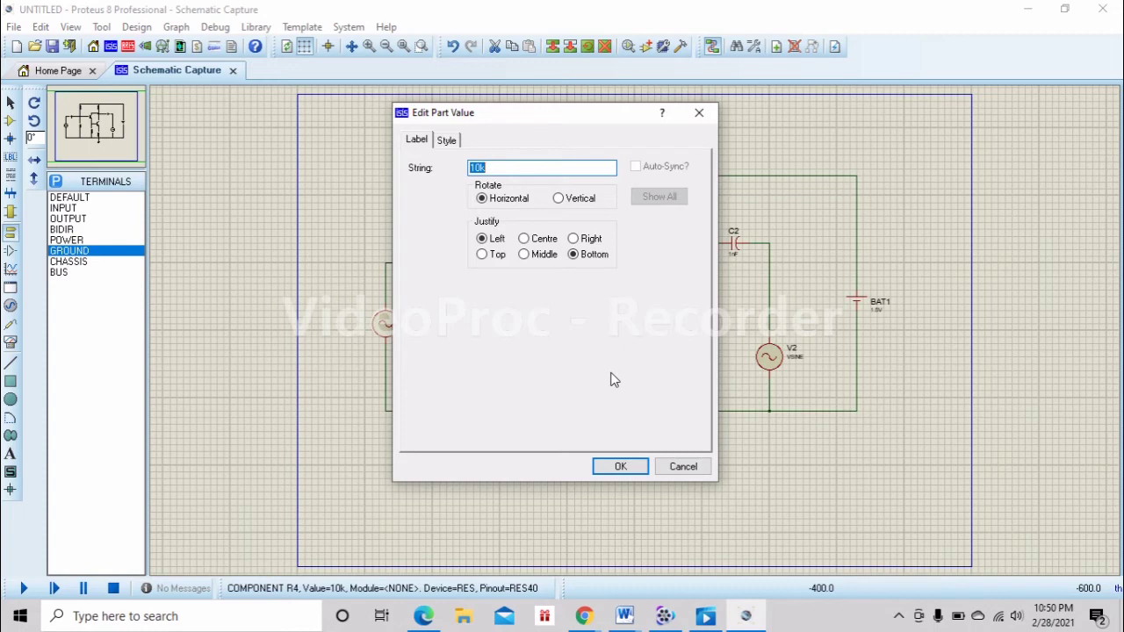
click(477, 169)
click(621, 467)
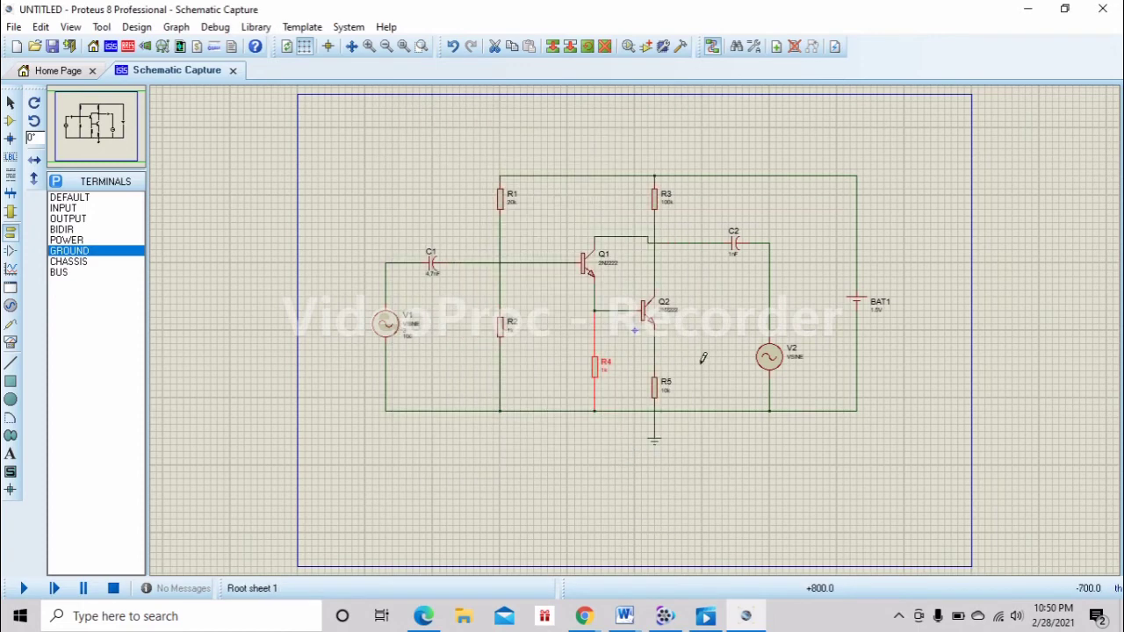
- Set the value of capacitor C2 to 4,7nF
double_click(737, 265)
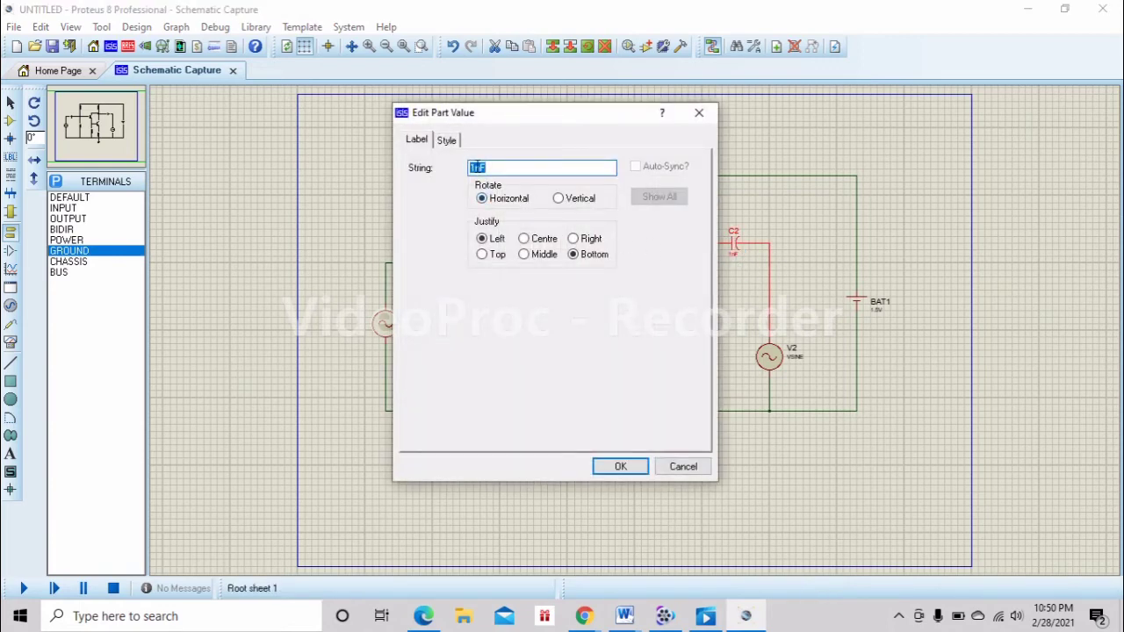
click(477, 167)
text(4,7)
click(635, 466)
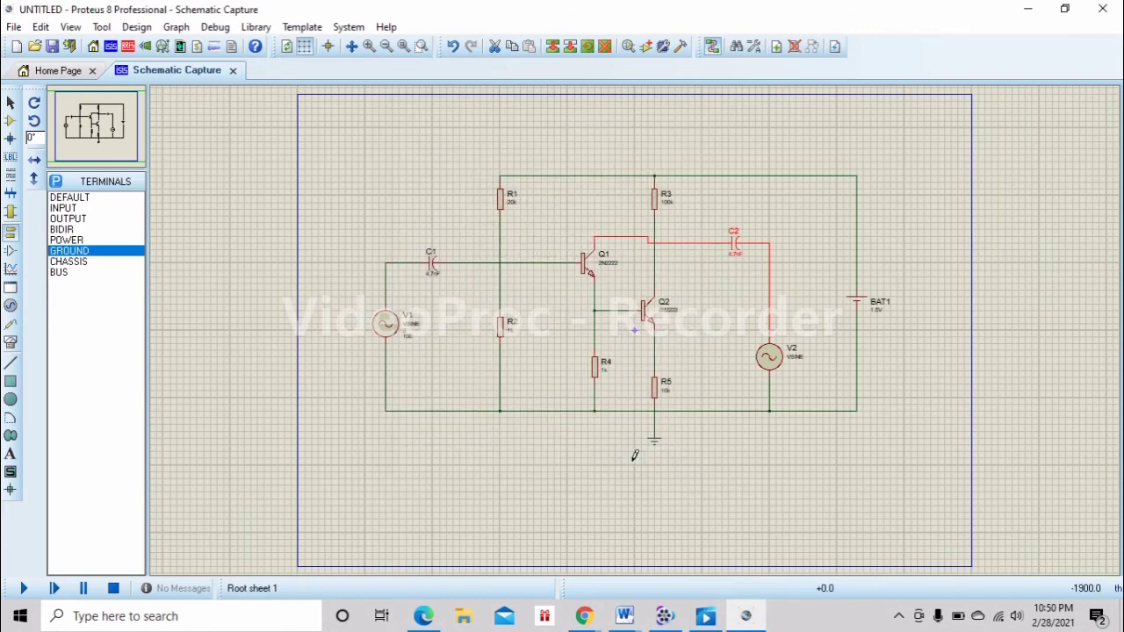
- Set the voltage value of battery BAT1 to 9V
double_click(878, 312)
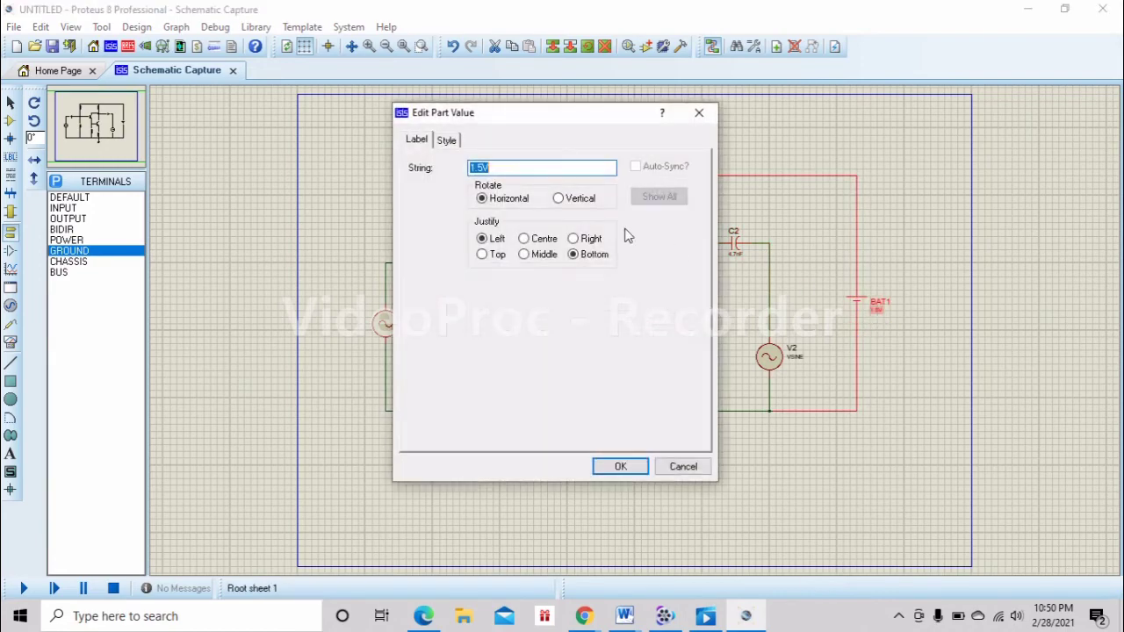
click(482, 168)
text(9V)
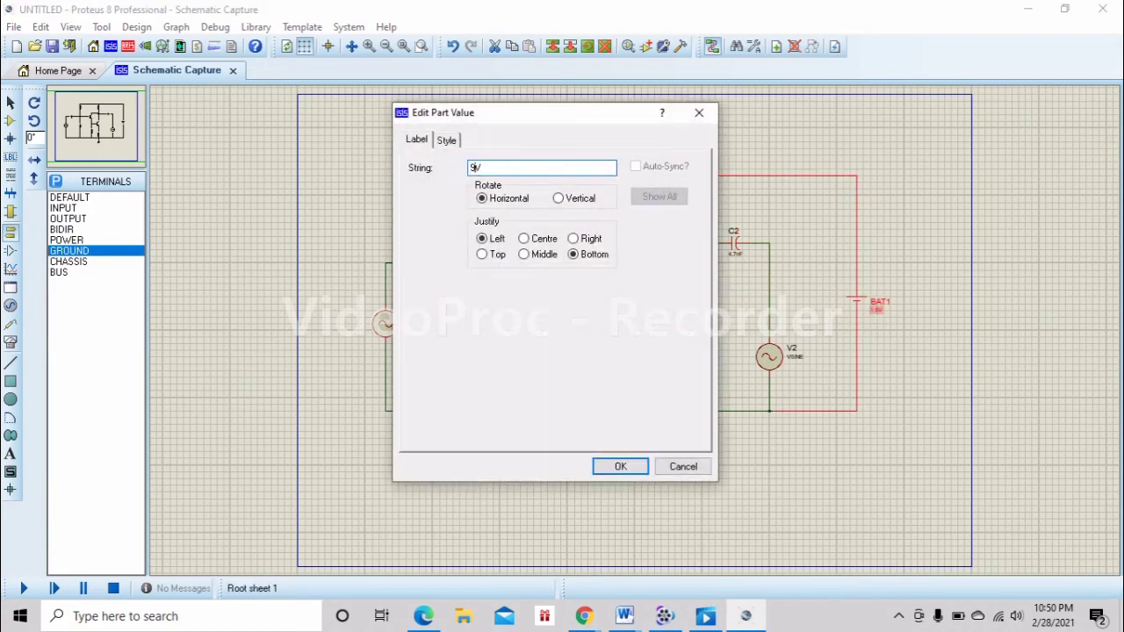
click(604, 461)
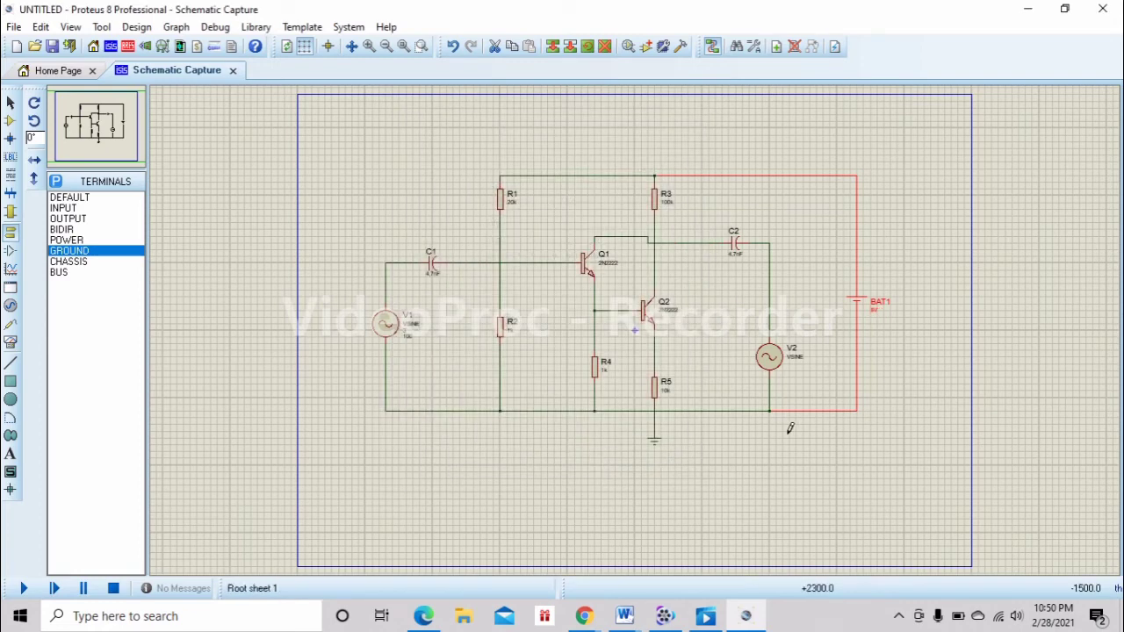
click(763, 447)
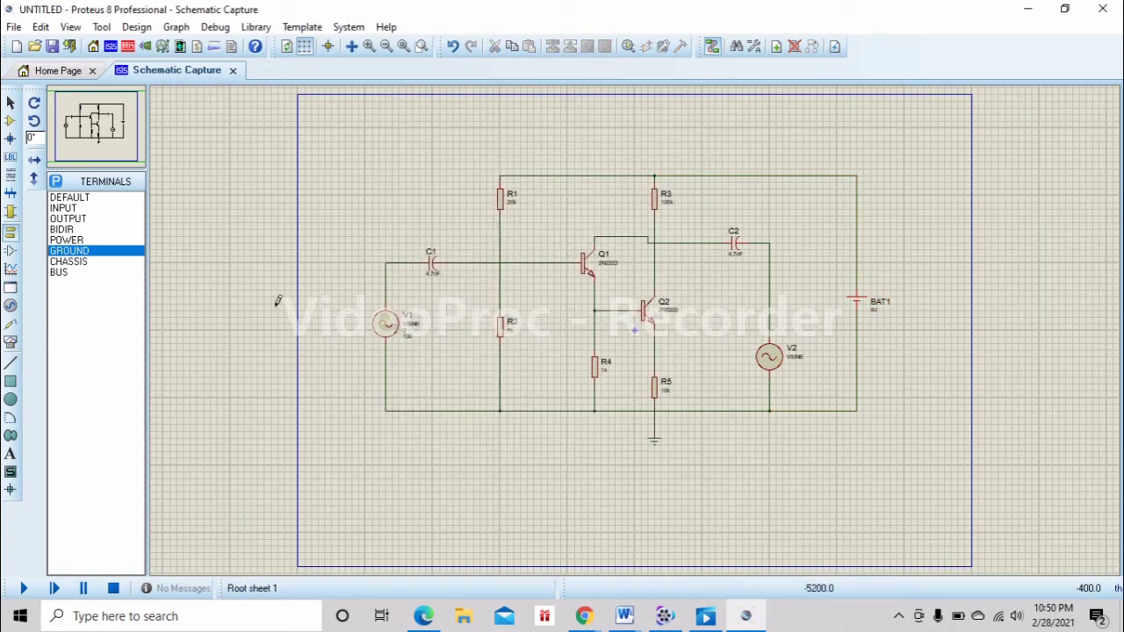
- Place an oscilloscope below source V1 and a signal generator below the ground symbol
click(11, 343)
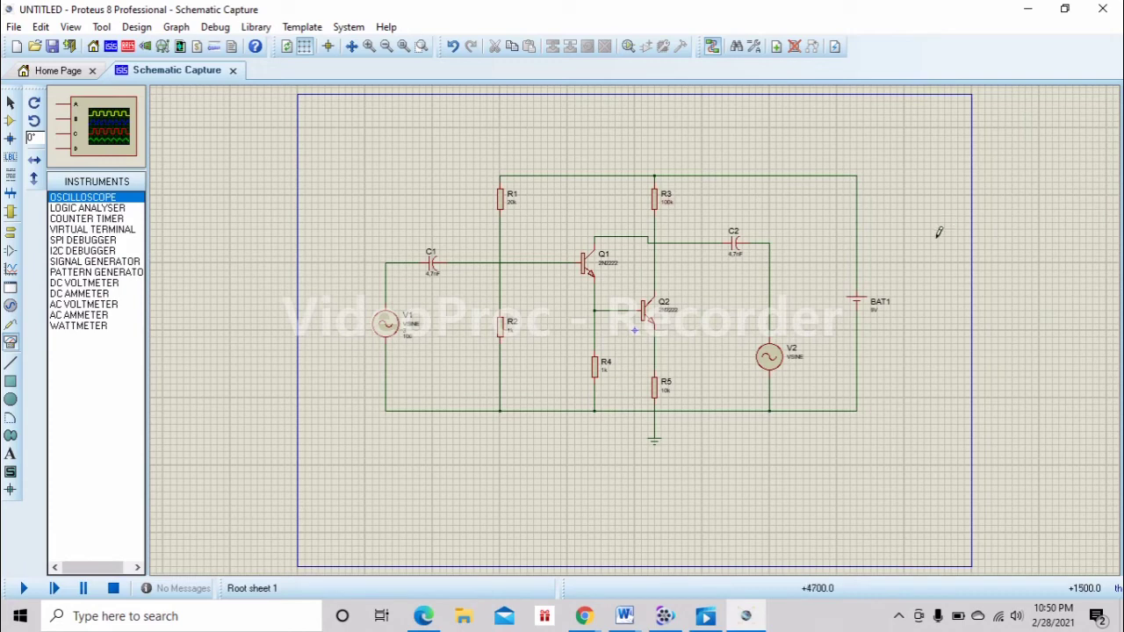
click(430, 457)
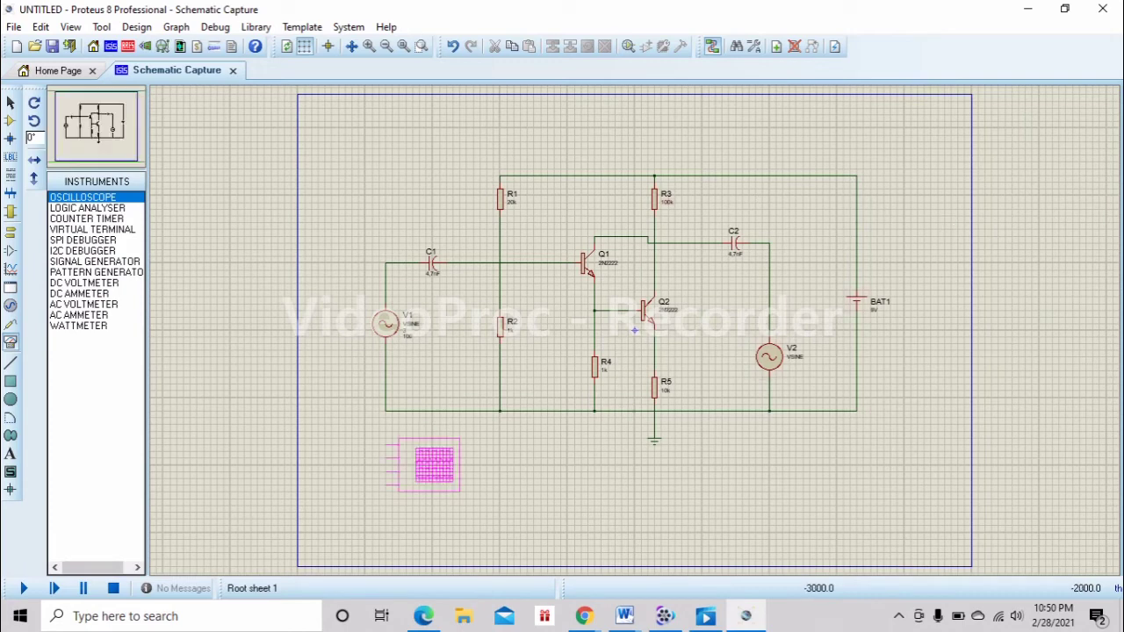
click(430, 479)
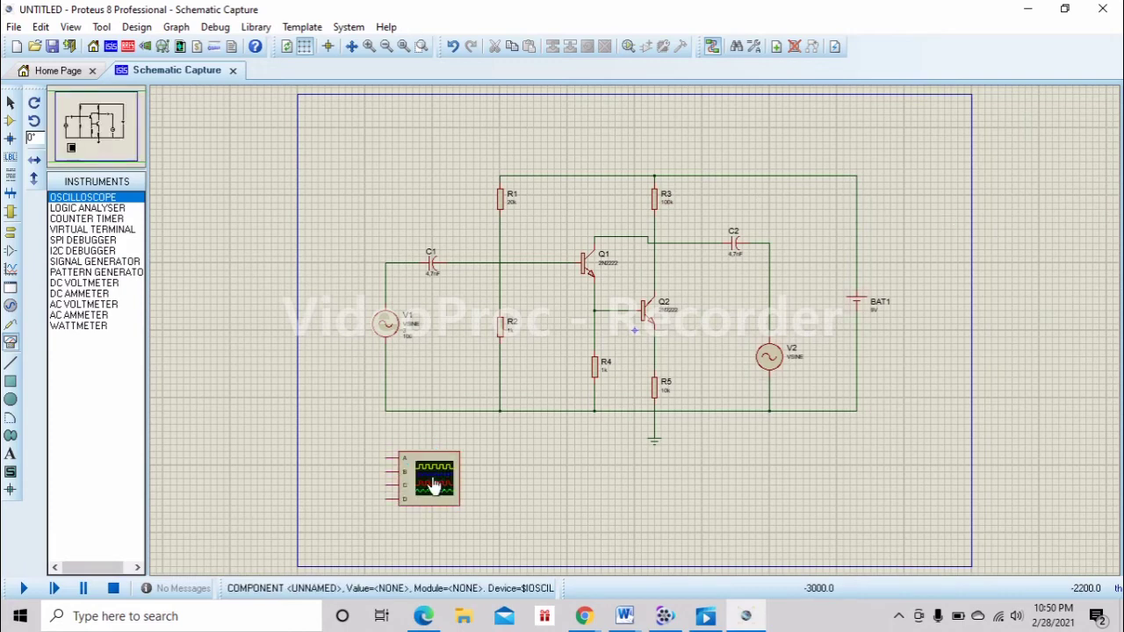
click(96, 262)
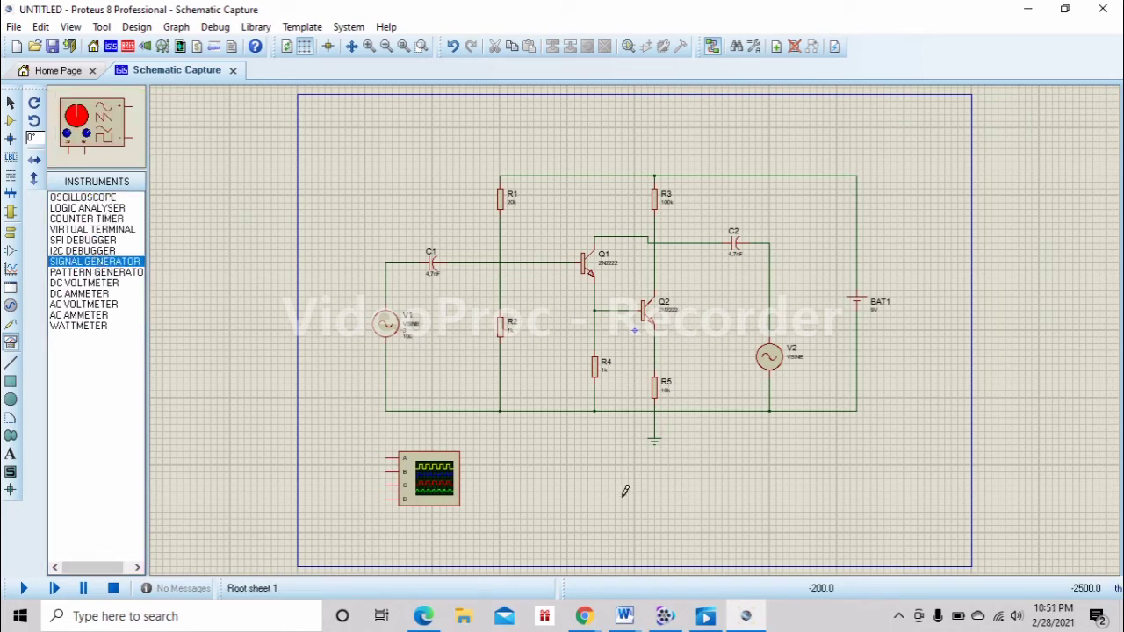
click(683, 487)
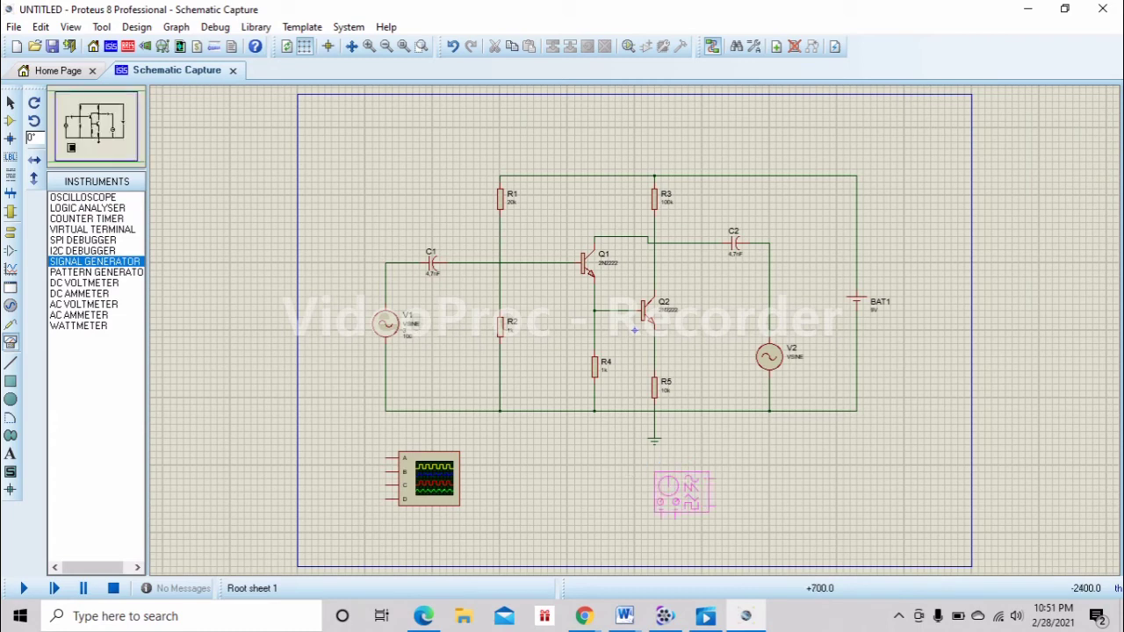
click(650, 494)
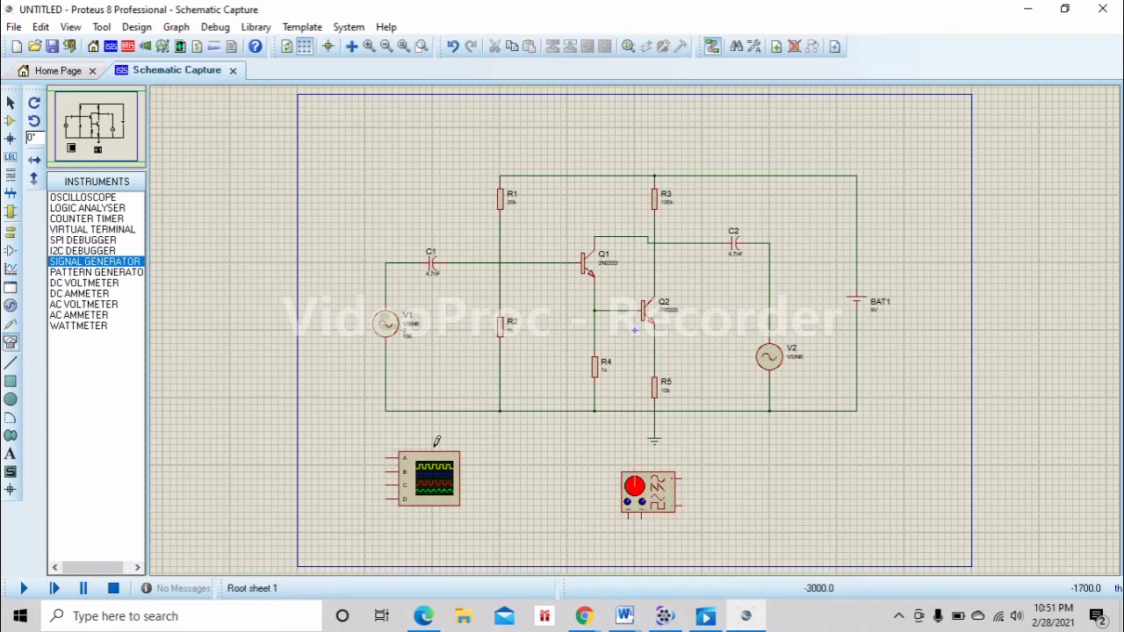
- Wire oscilloscope input A to the line between V1 and C1, and input B to the signal generator's upper output
mouse_move(387, 452)
mouse_down()
mouse_move(331, 410)
mouse_move(357, 256)
mouse_move(392, 226)
mouse_move(414, 256)
mouse_up()
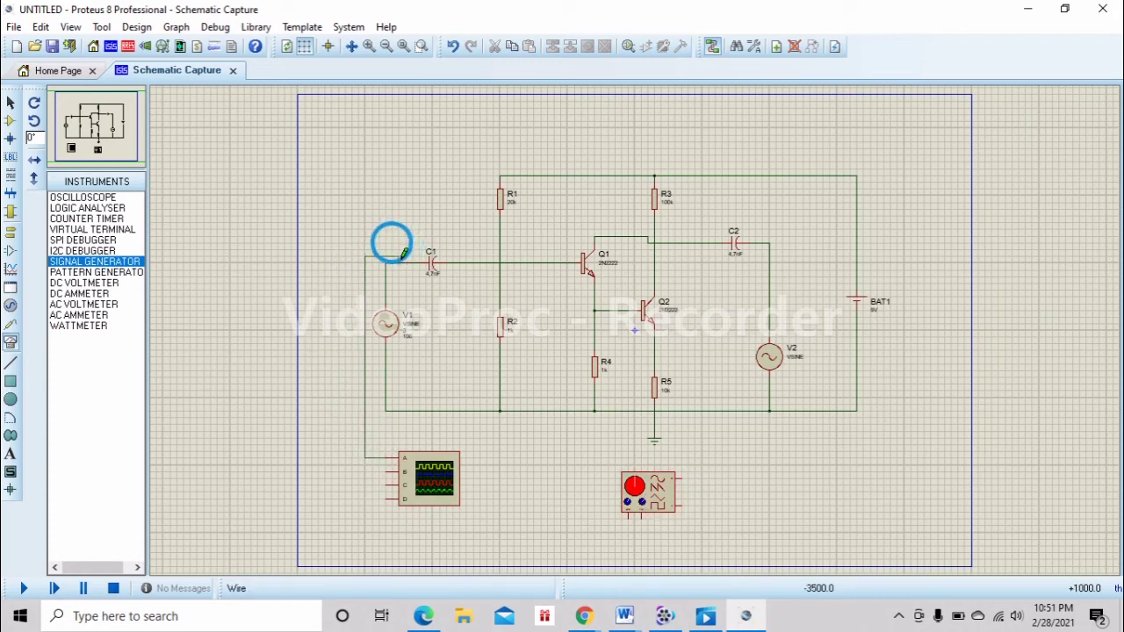
click(406, 259)
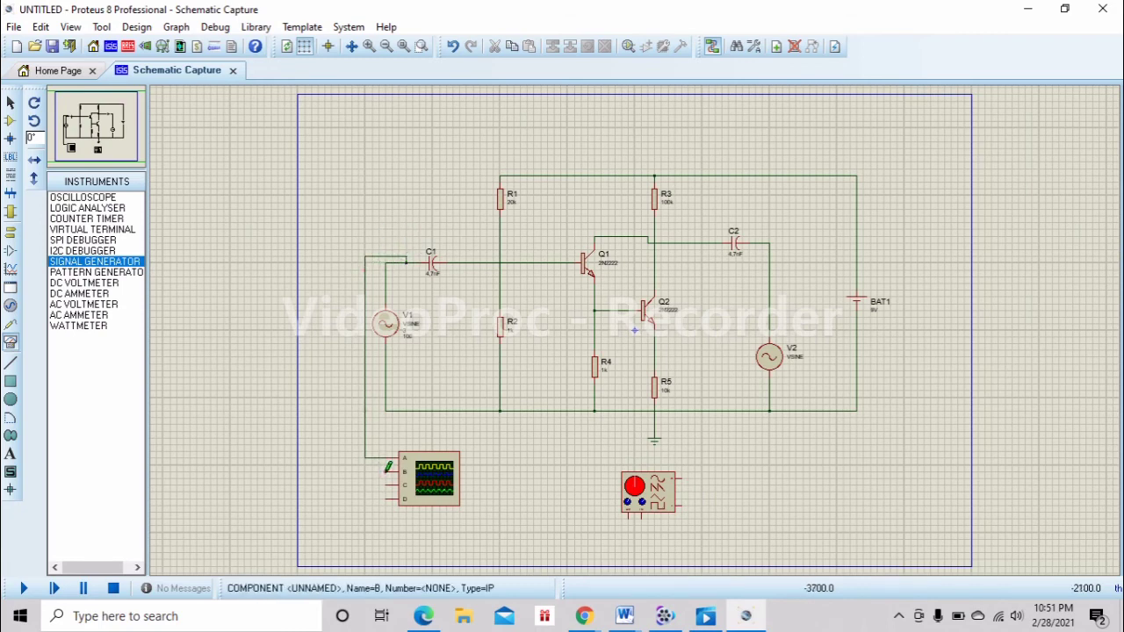
mouse_move(385, 472)
mouse_down()
mouse_move(368, 473)
mouse_move(428, 537)
mouse_move(734, 501)
mouse_move(713, 470)
mouse_move(684, 472)
mouse_up()
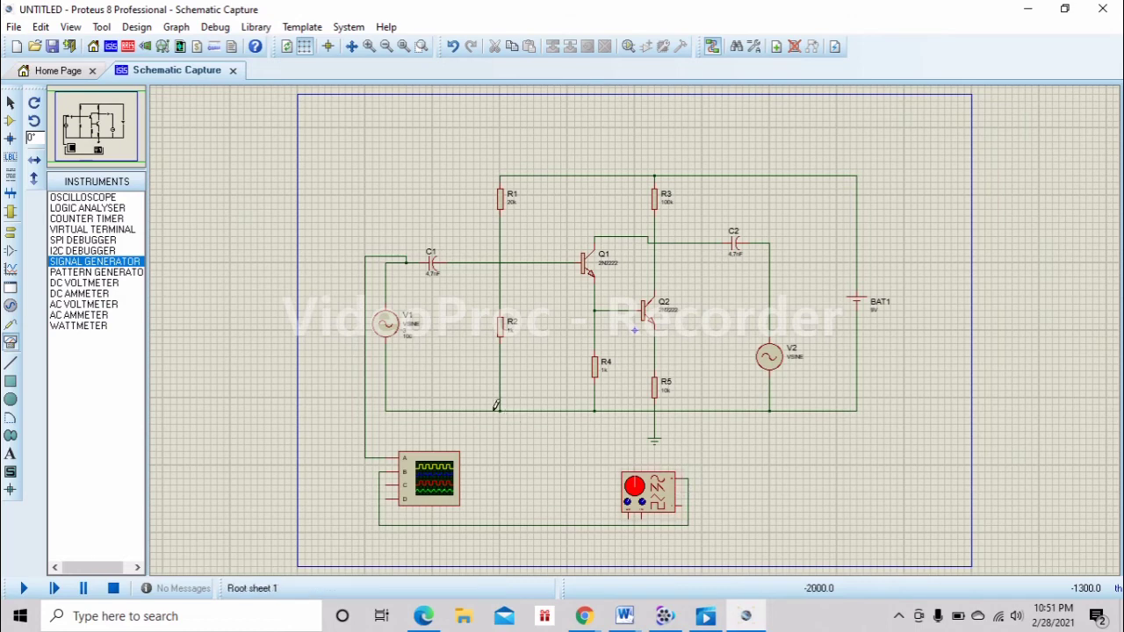
- Start the simulation and move the VSM Signal Generator window clear of the Digital Oscilloscope
click(24, 588)
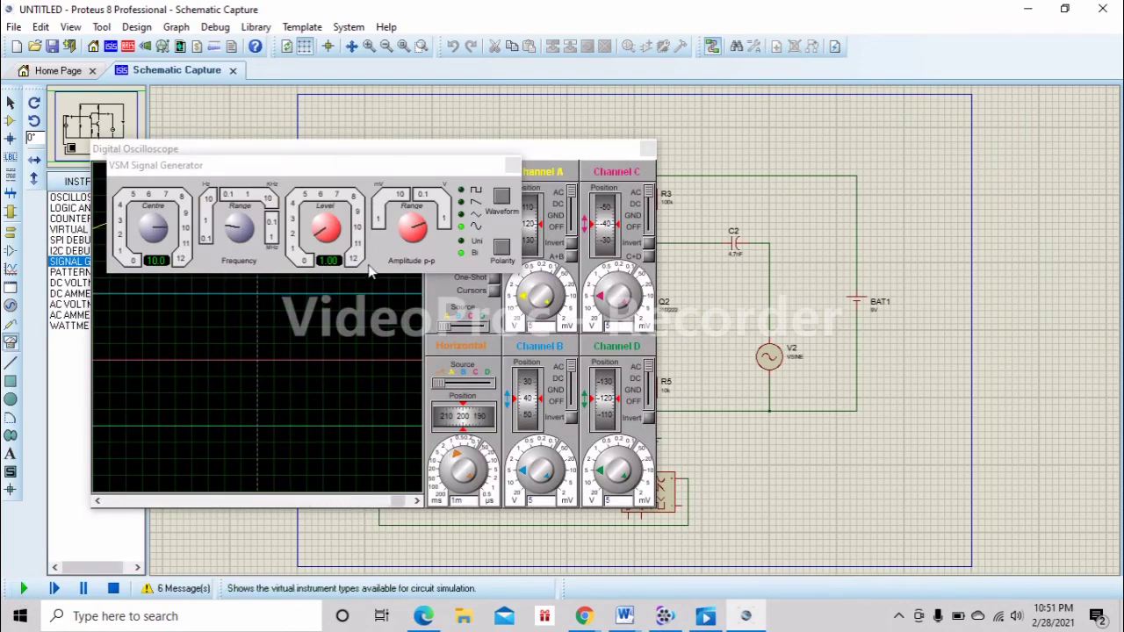
mouse_move(468, 175)
mouse_down()
mouse_move(773, 193)
mouse_move(1108, 254)
mouse_move(1067, 436)
mouse_up()
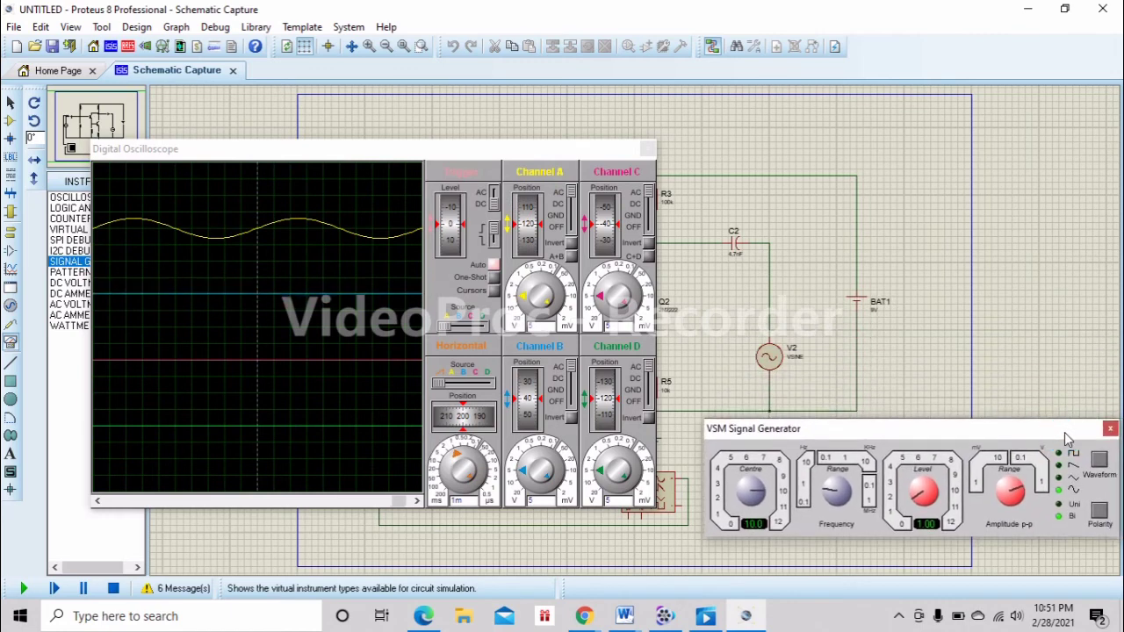
- Switch oscilloscope channels C and D off and shift channel B's trace position to about -5
click(651, 230)
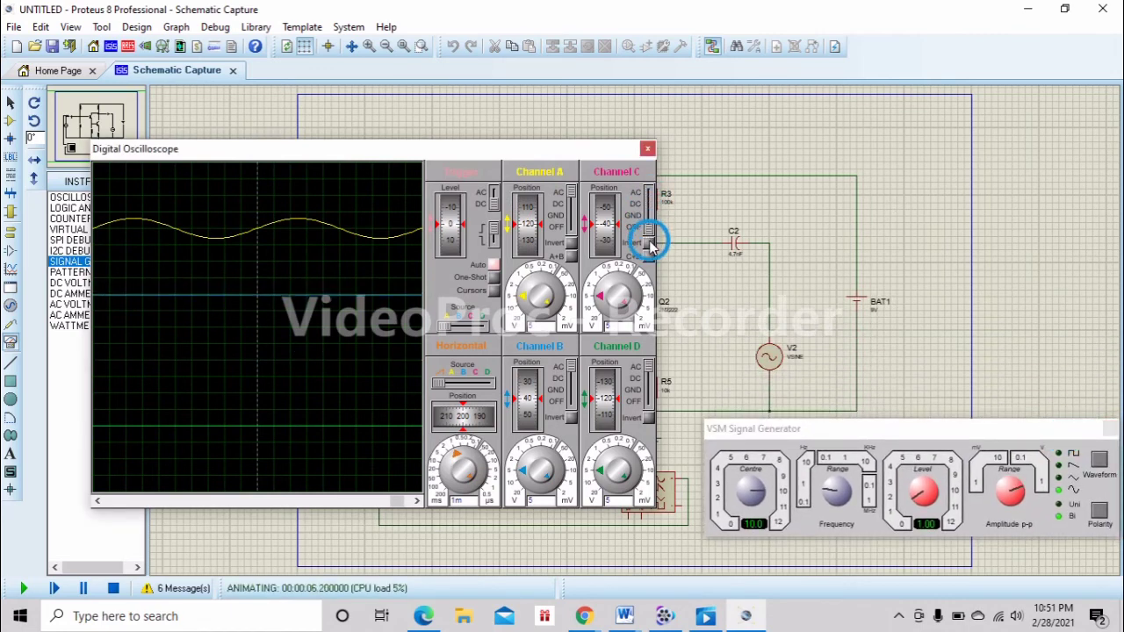
click(649, 364)
click(651, 406)
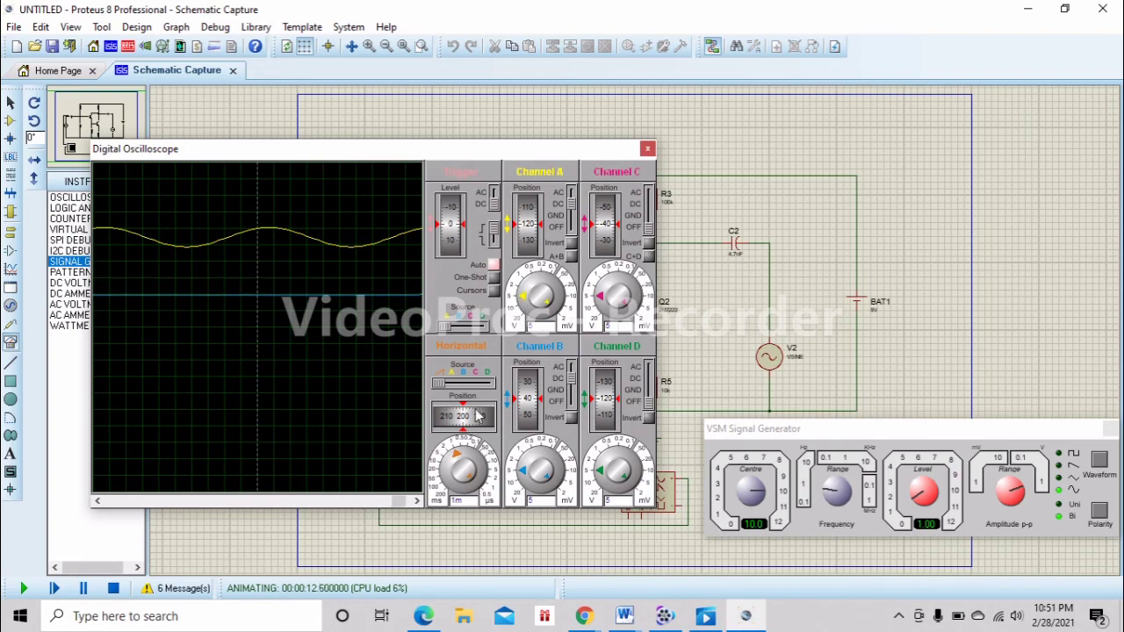
click(544, 400)
drag(544, 401, 544, 423)
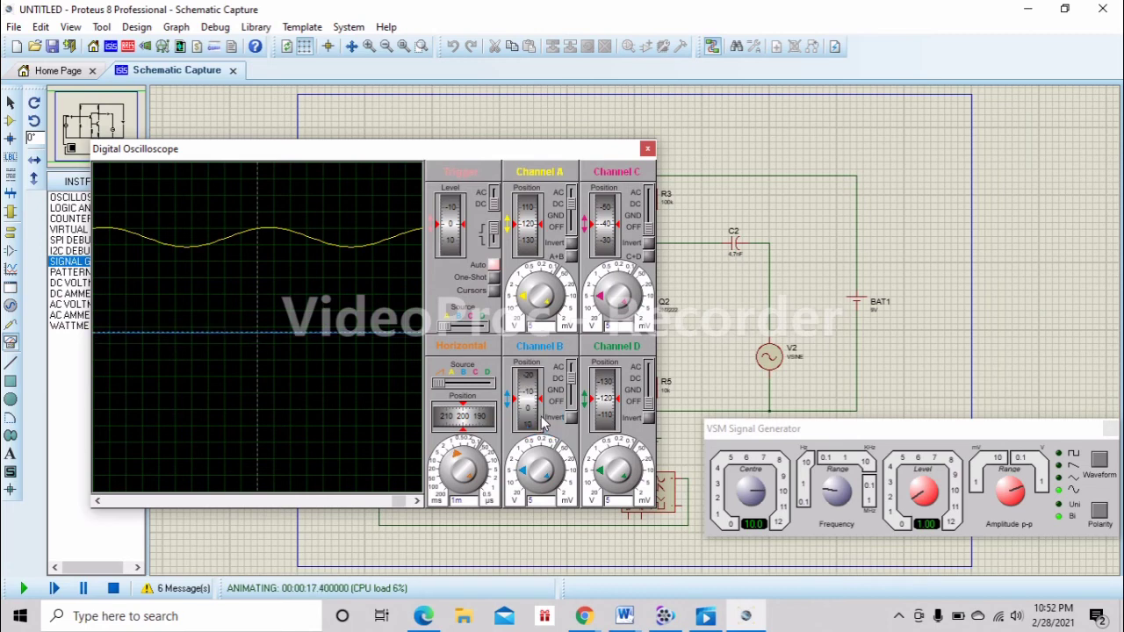
- Set the vertical scale of oscilloscope channel A to 1 V per division
click(524, 295)
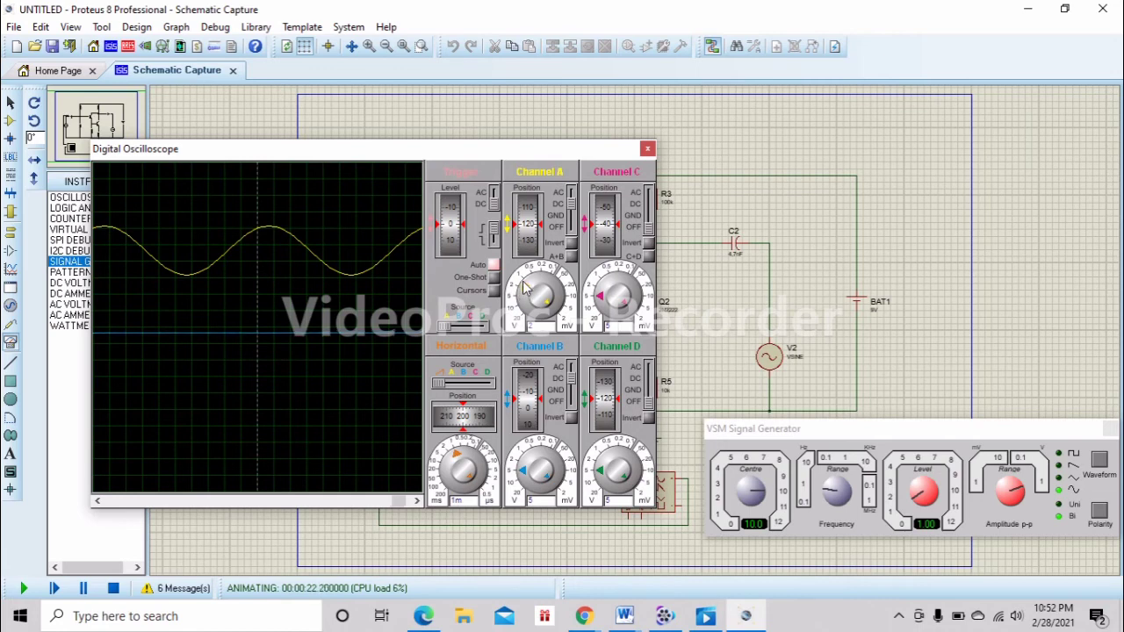
click(525, 287)
click(525, 289)
click(526, 284)
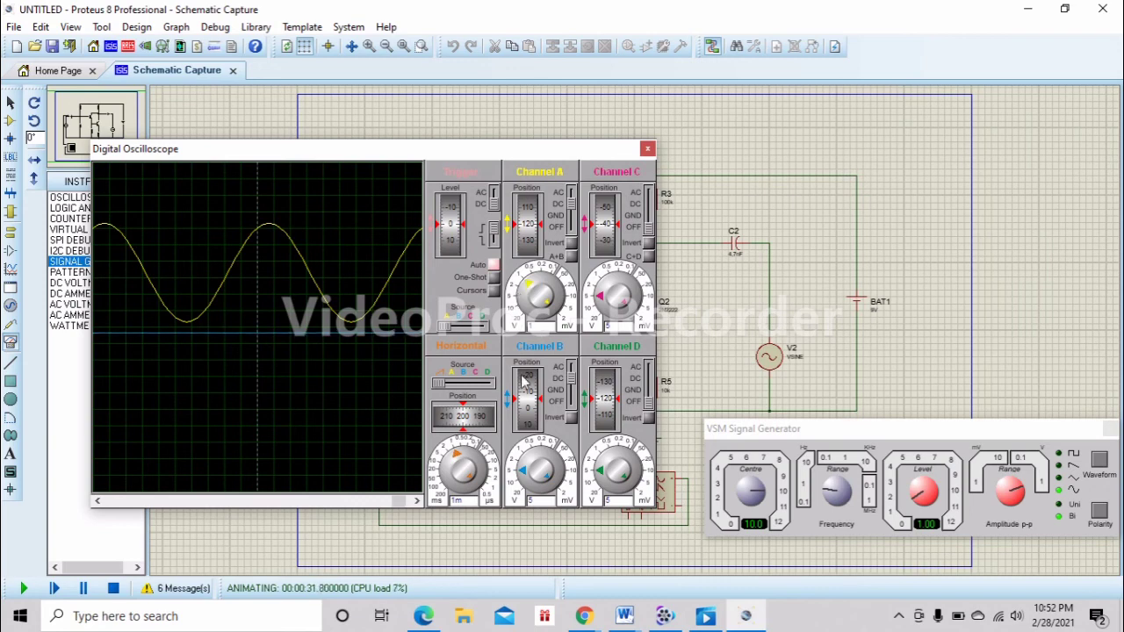
- Try different vertical scales for oscilloscope channel B, ending at 2 V per division
click(519, 485)
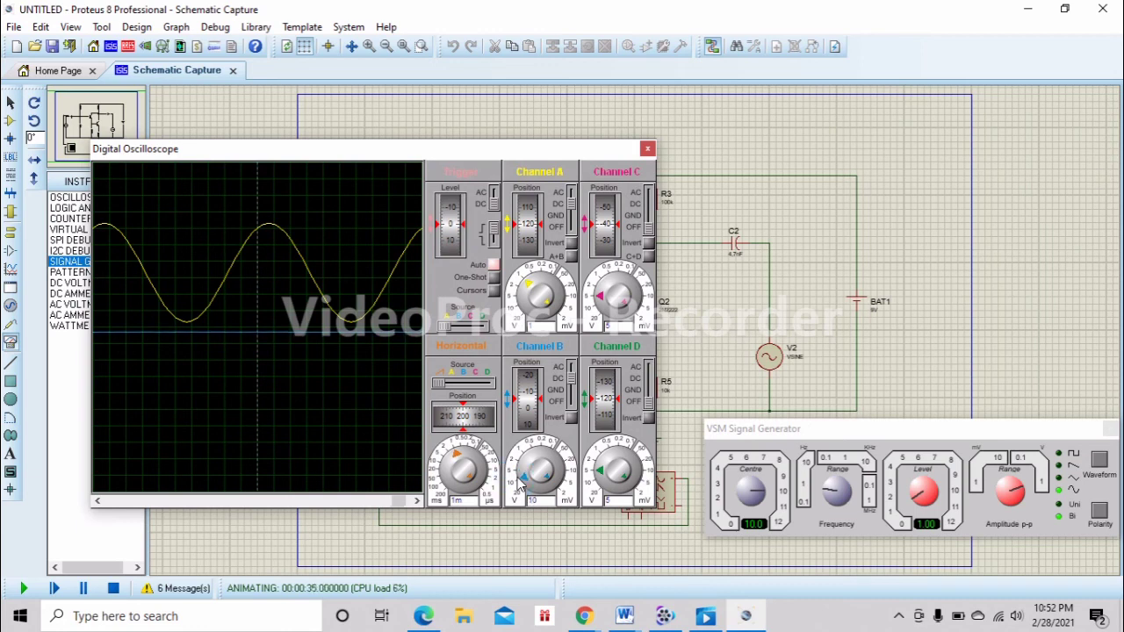
click(517, 476)
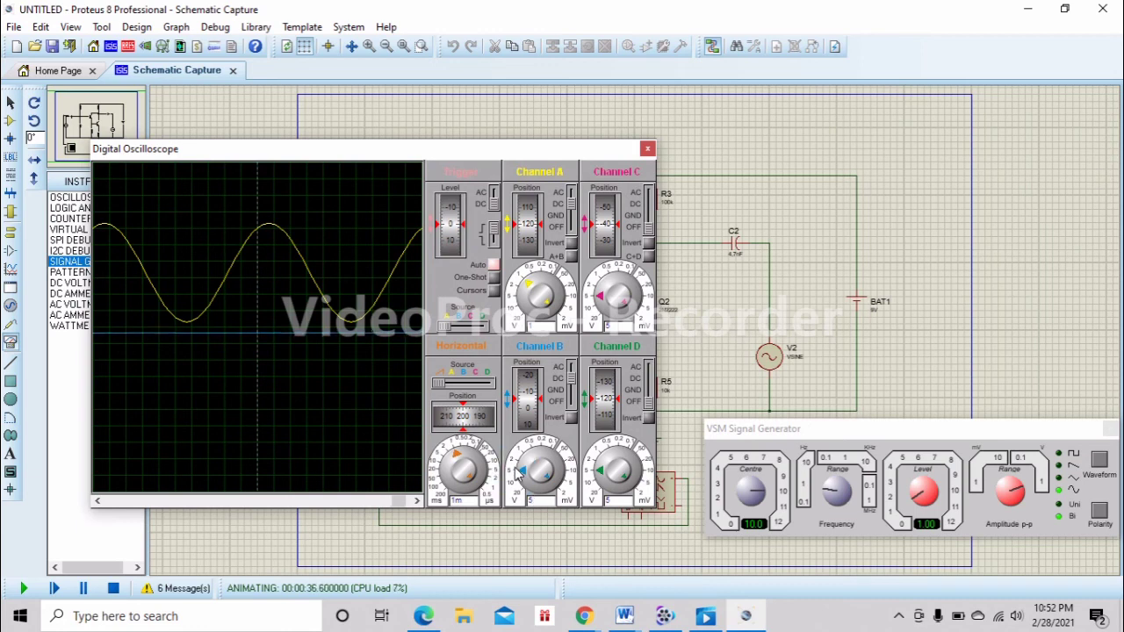
click(518, 456)
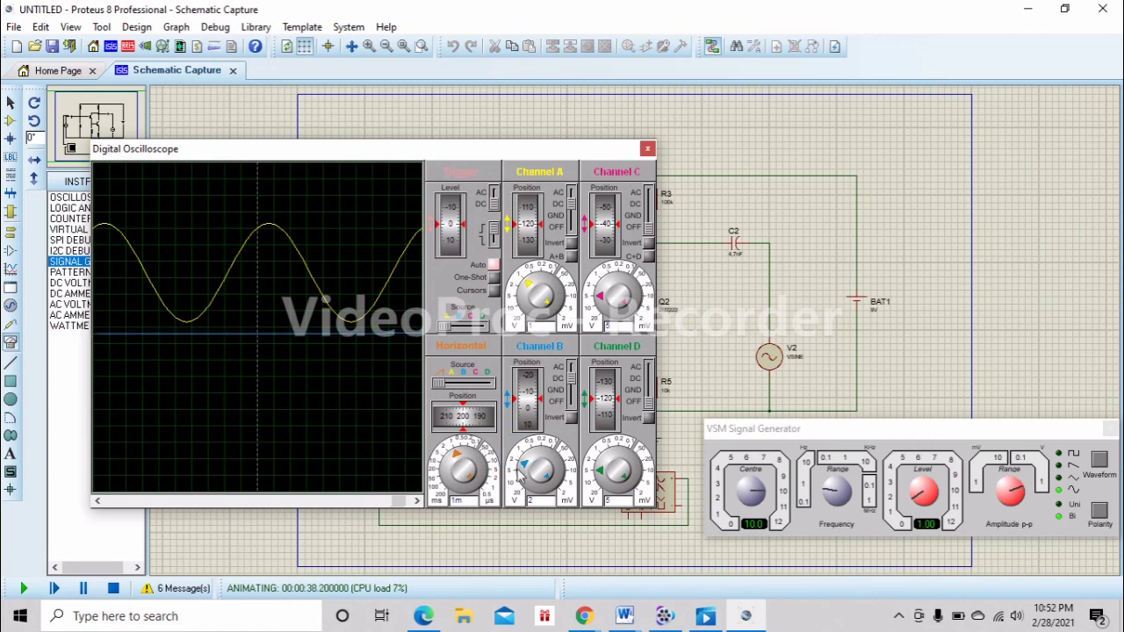
click(521, 487)
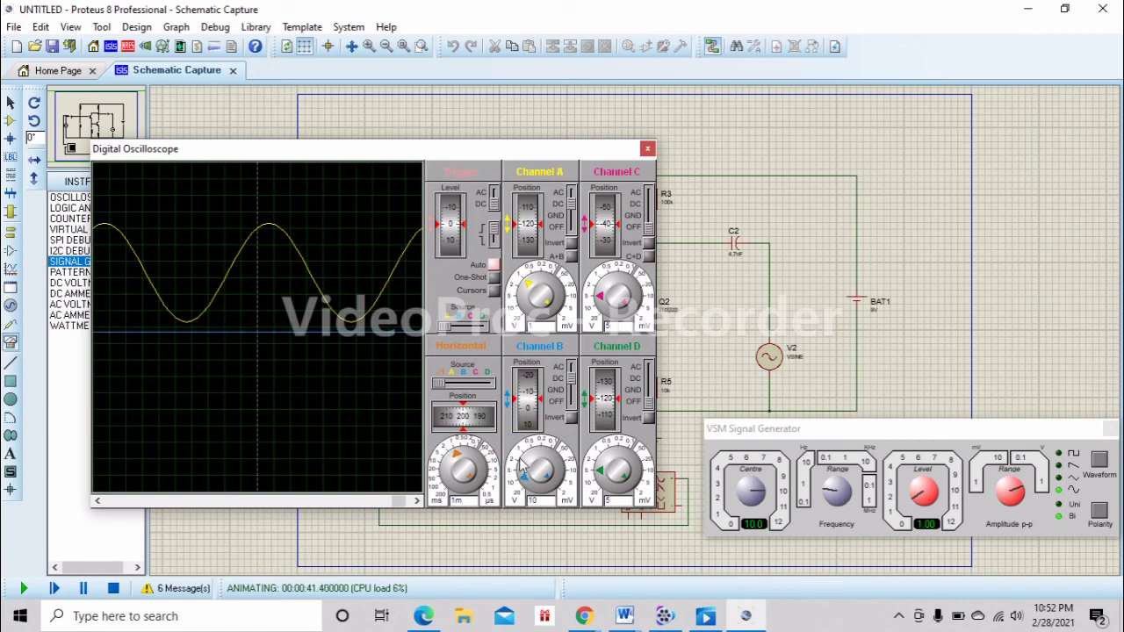
click(520, 473)
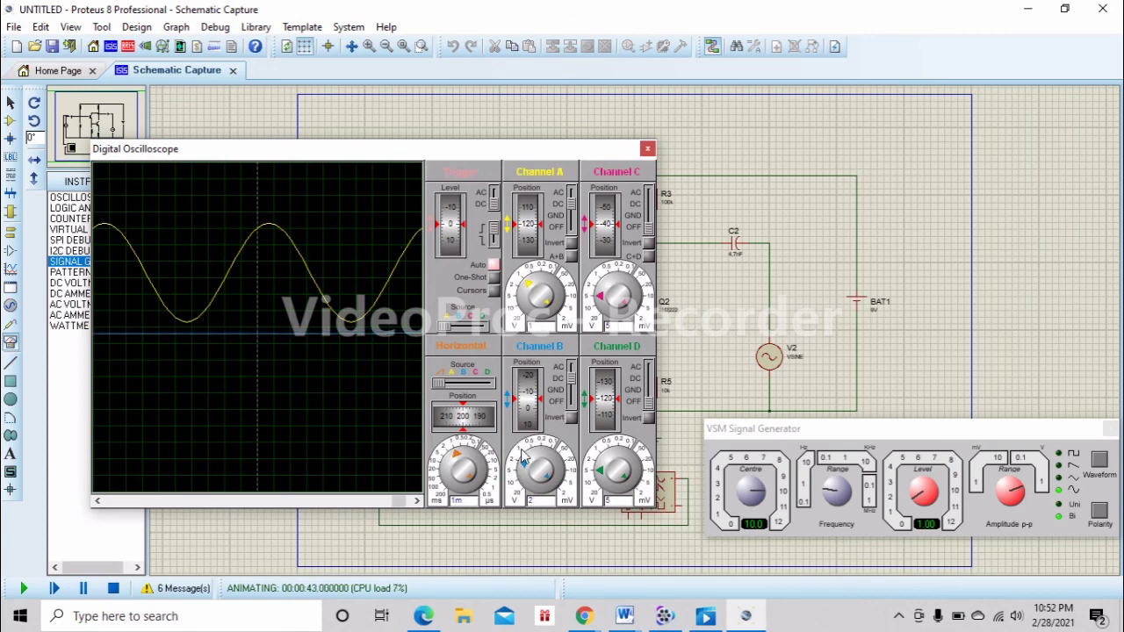
- Set oscilloscope channel B to 1 V per division and the horizontal time base to 2 ms per division
click(521, 449)
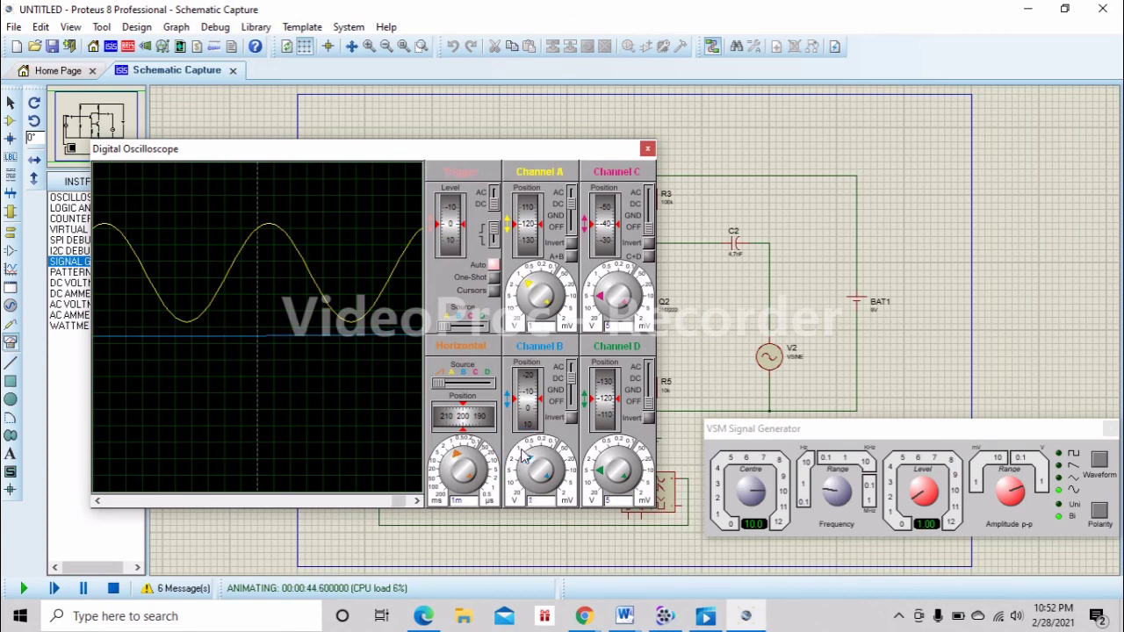
click(448, 462)
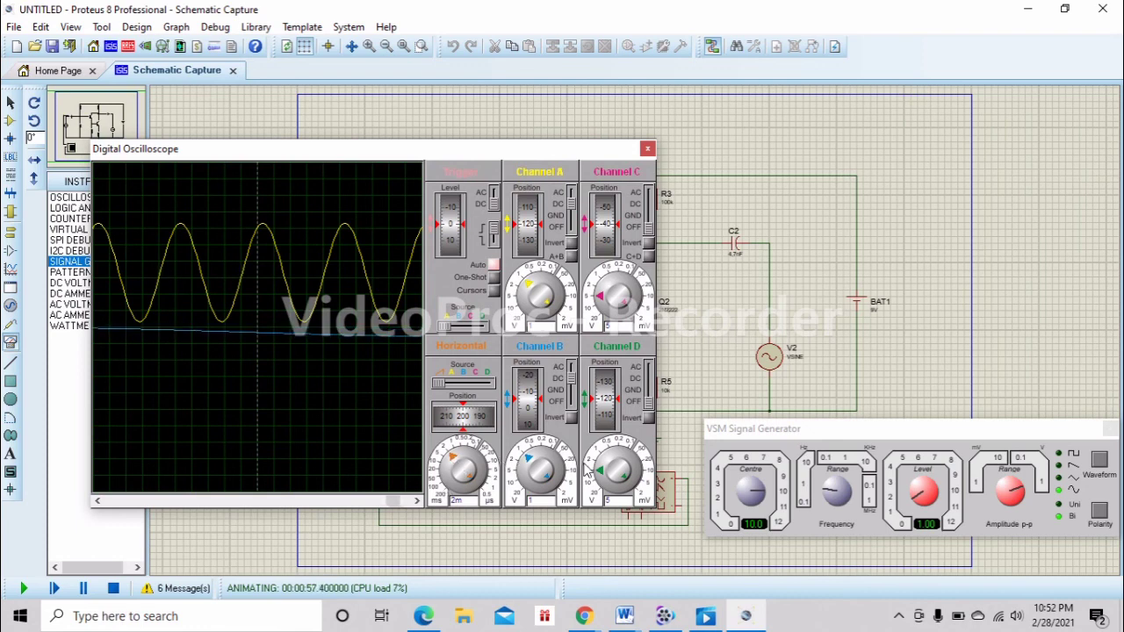
- Set the VSM Signal Generator's frequency to 310 Hz and its amplitude level to 7.70
click(742, 492)
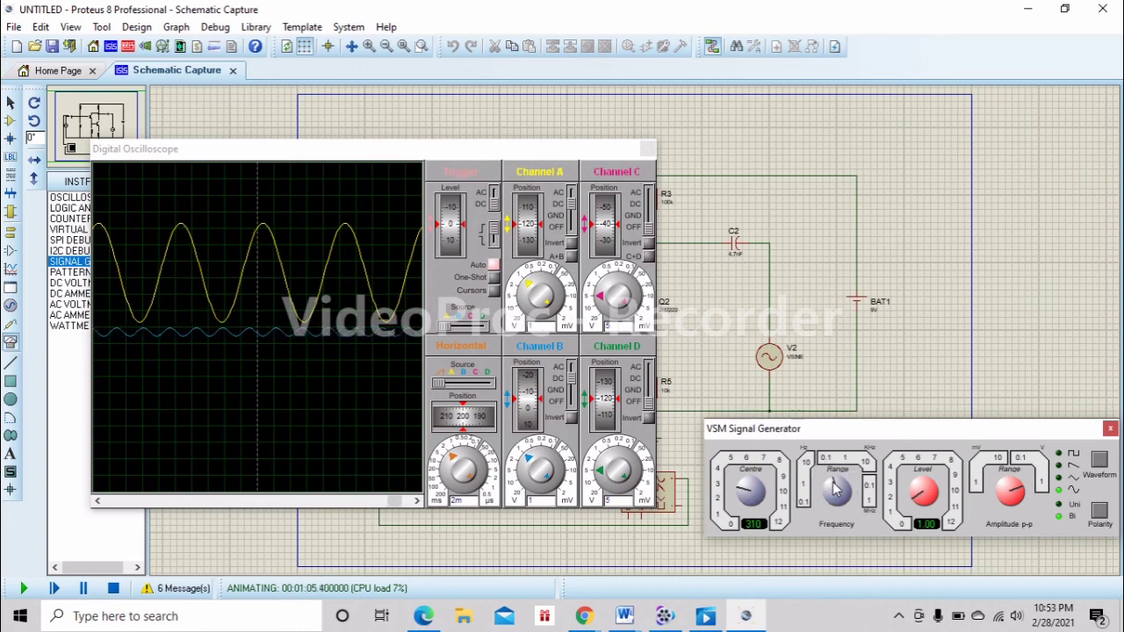
click(933, 489)
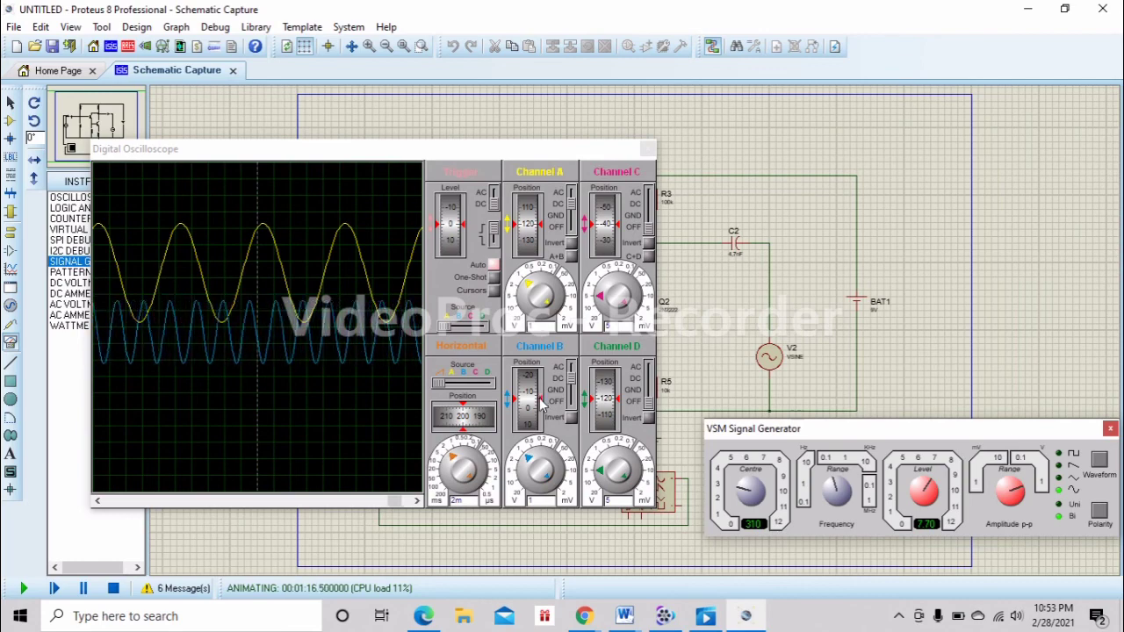
- Shift channel B's trace position to about -60 and move the Digital Oscilloscope window over the middle of the schematic
drag(542, 401, 542, 428)
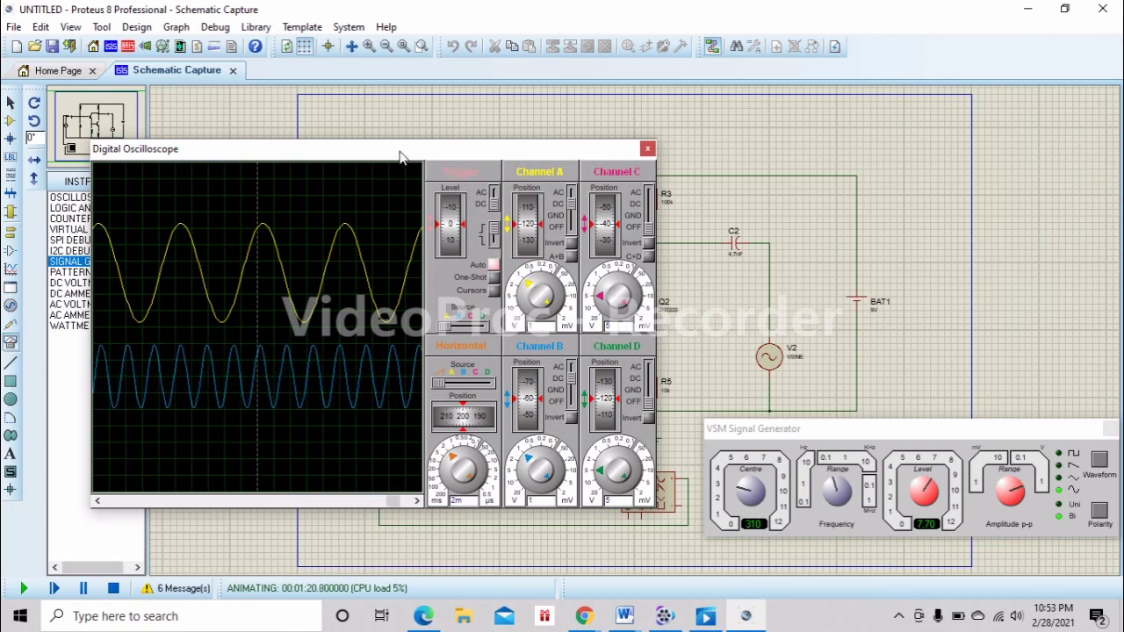
drag(398, 157, 431, 306)
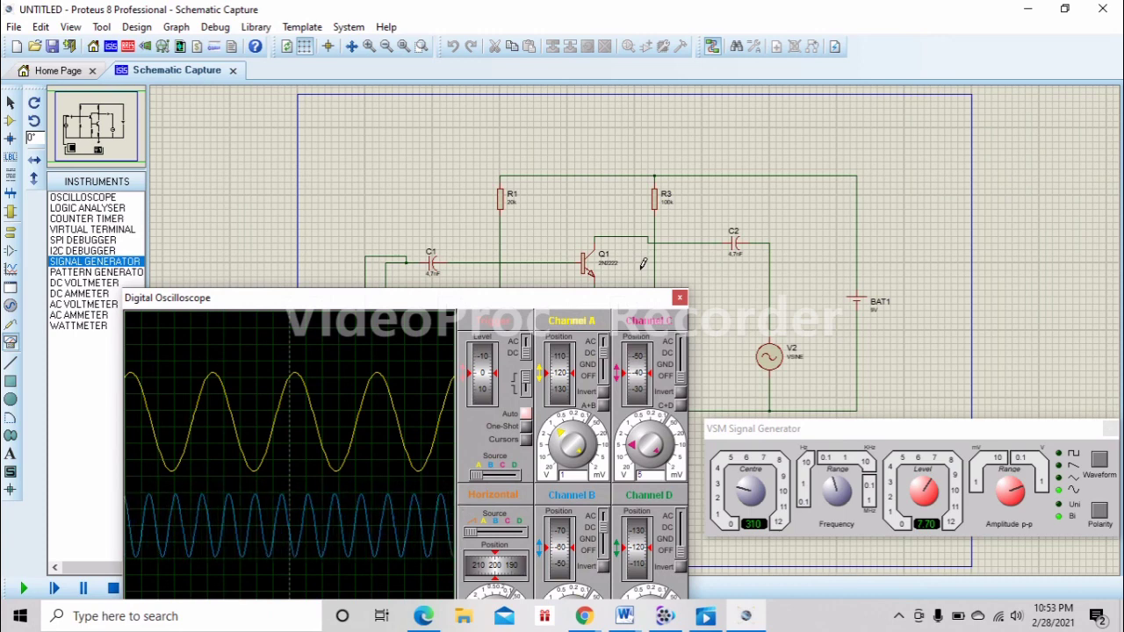
drag(584, 300, 699, 175)
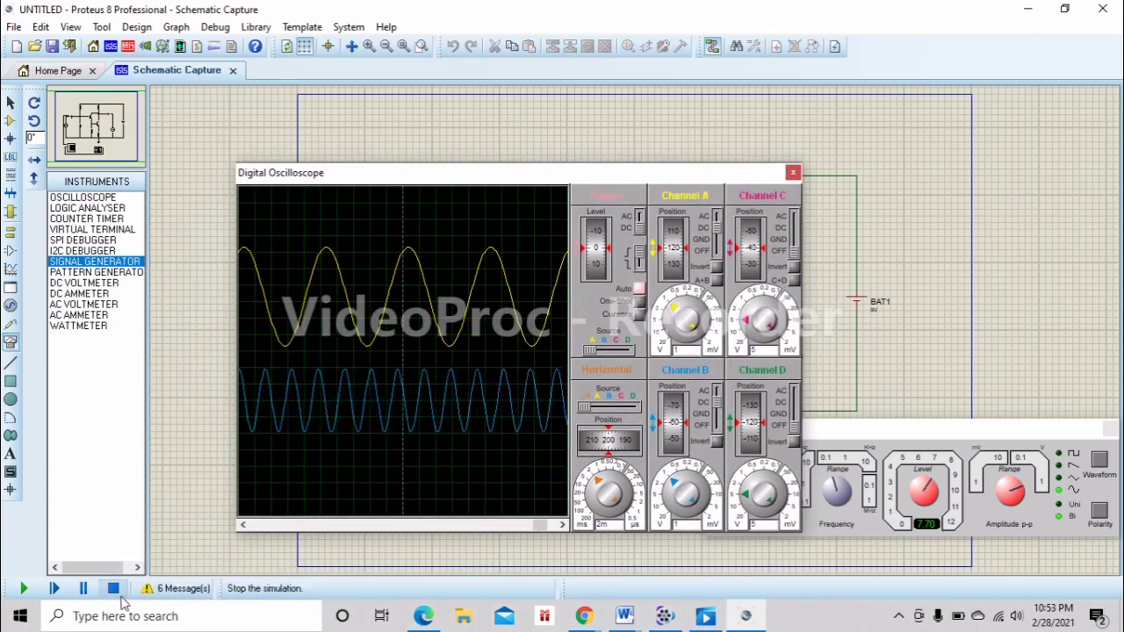